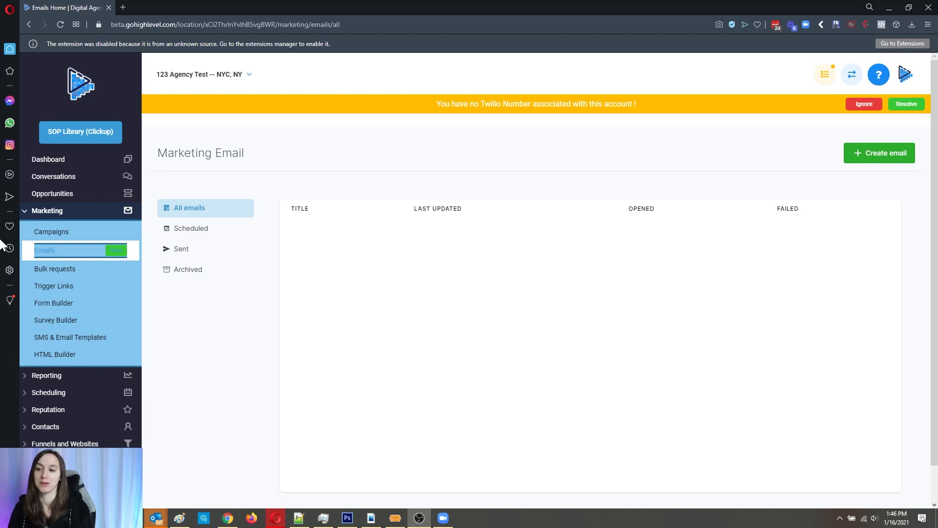
- Create a new marketing email based on the Update template
{"action": "left_click", "coordinate": [885, 153]}
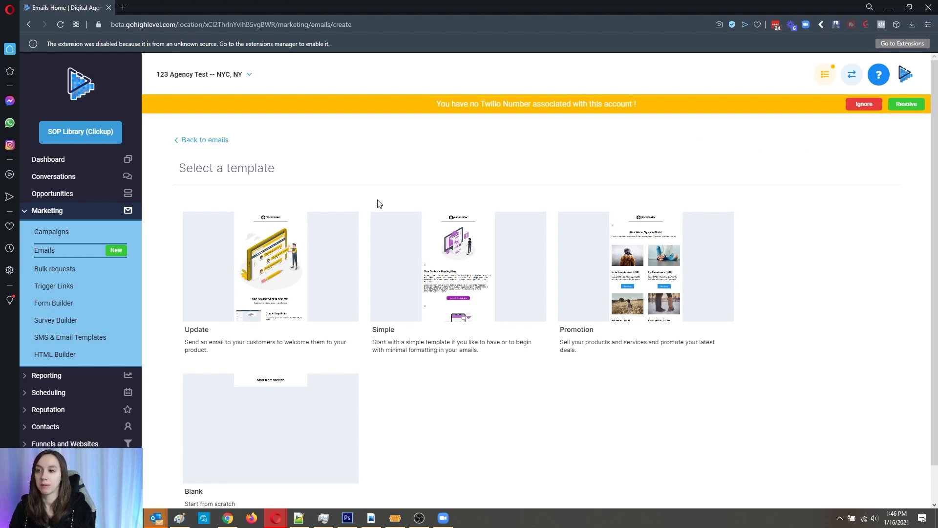
{"action": "scroll", "coordinate": [608, 313], "scroll_direction": "down", "scroll_amount": 1}
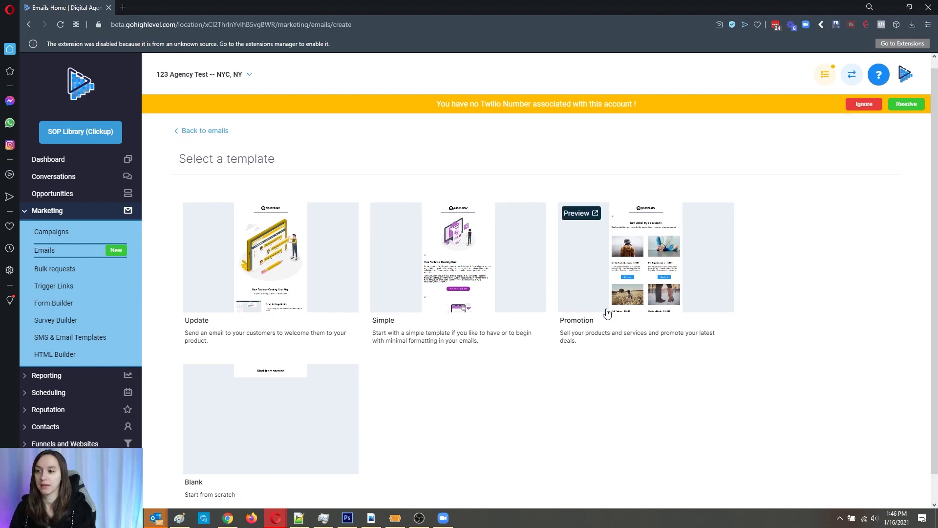
{"action": "scroll", "coordinate": [489, 298], "scroll_direction": "up", "scroll_amount": 1}
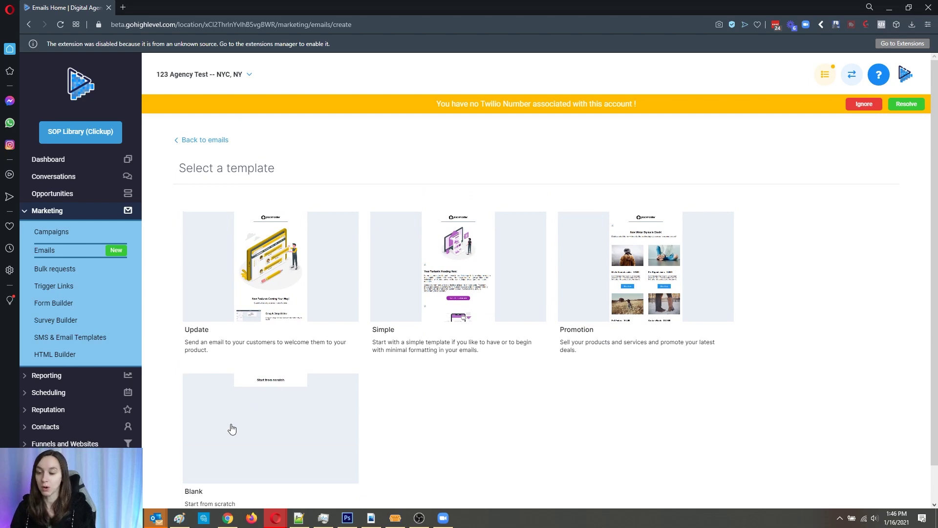
{"action": "left_click", "coordinate": [262, 309]}
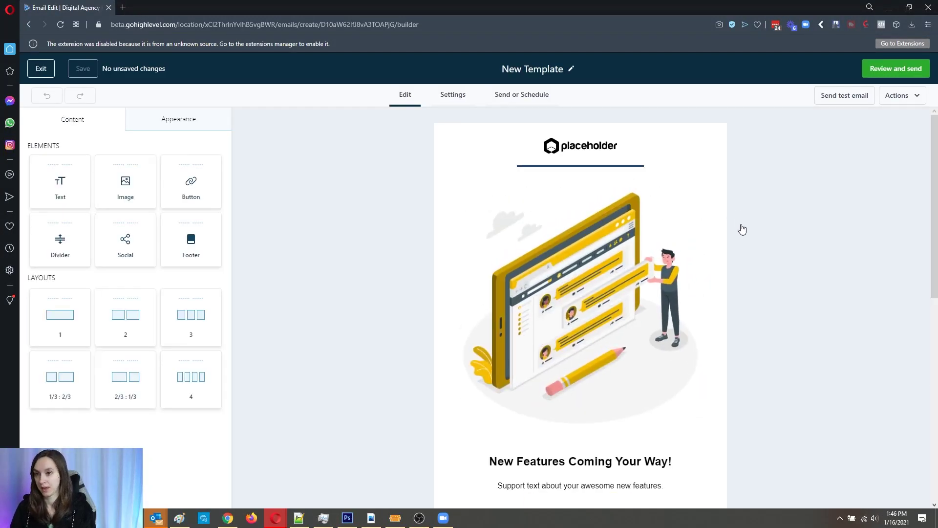
- Examine the image settings of the main illustration and the placeholder logo, including the media library offered for replacing the logo
{"action": "left_click", "coordinate": [581, 259]}
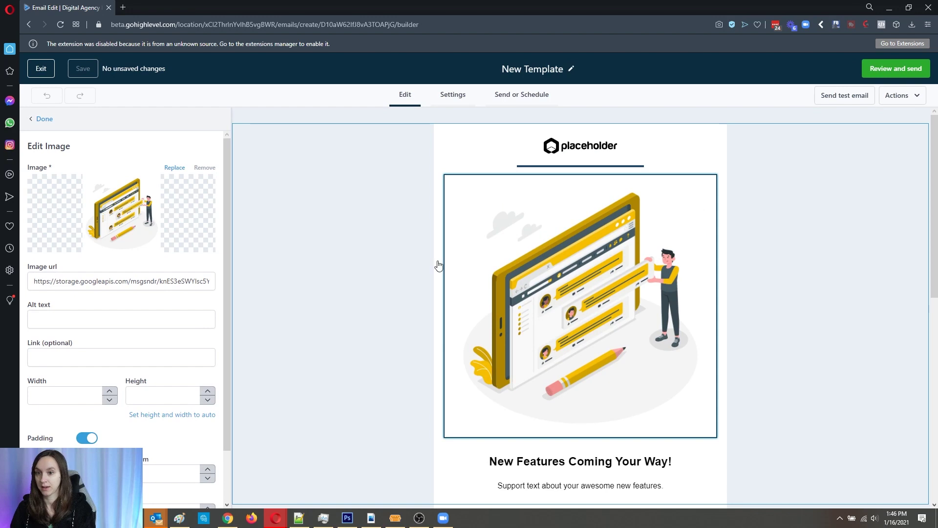
{"action": "left_click_drag", "start_coordinate": [151, 281], "coordinate": [250, 293]}
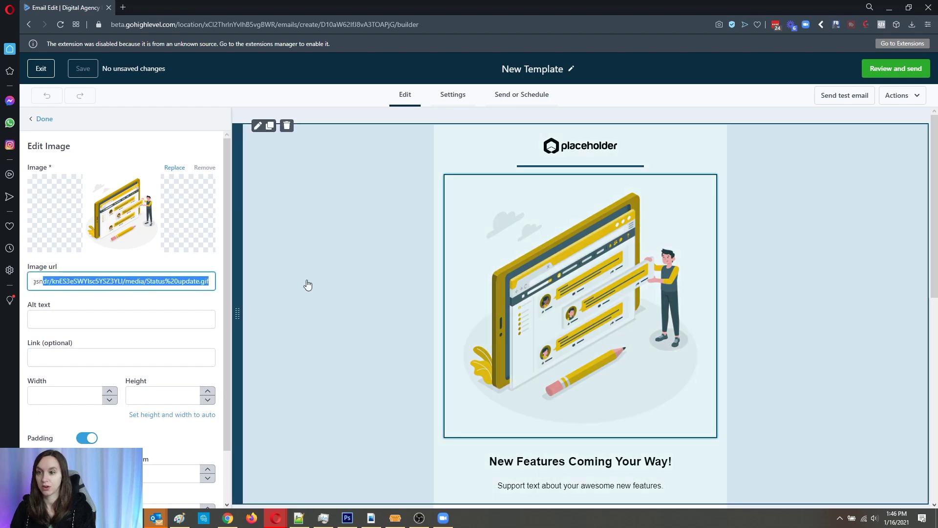
{"action": "left_click", "coordinate": [307, 284]}
{"action": "left_click", "coordinate": [553, 269]}
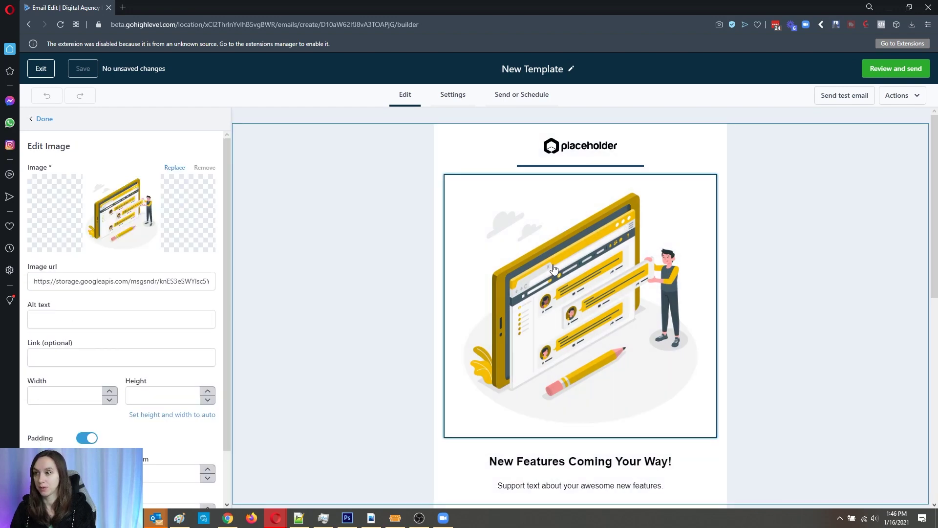
{"action": "left_click", "coordinate": [570, 156]}
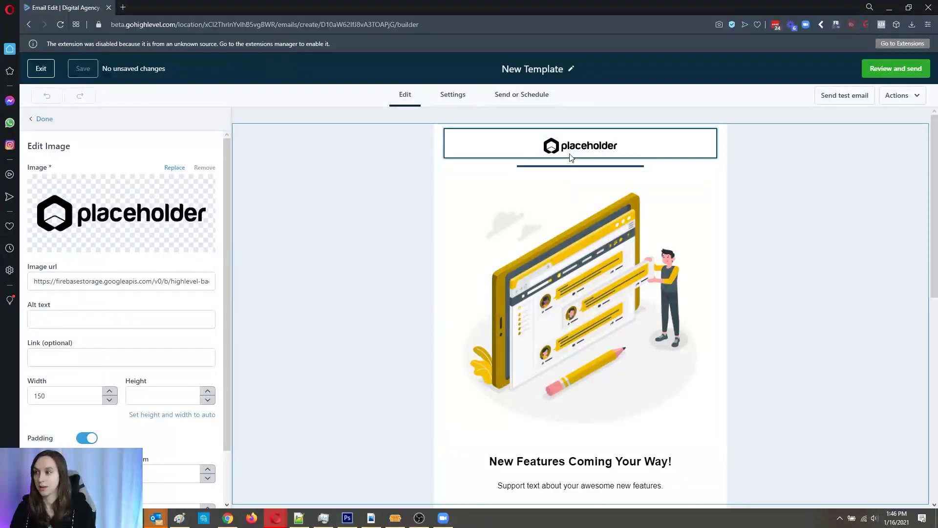
{"action": "left_click", "coordinate": [175, 169]}
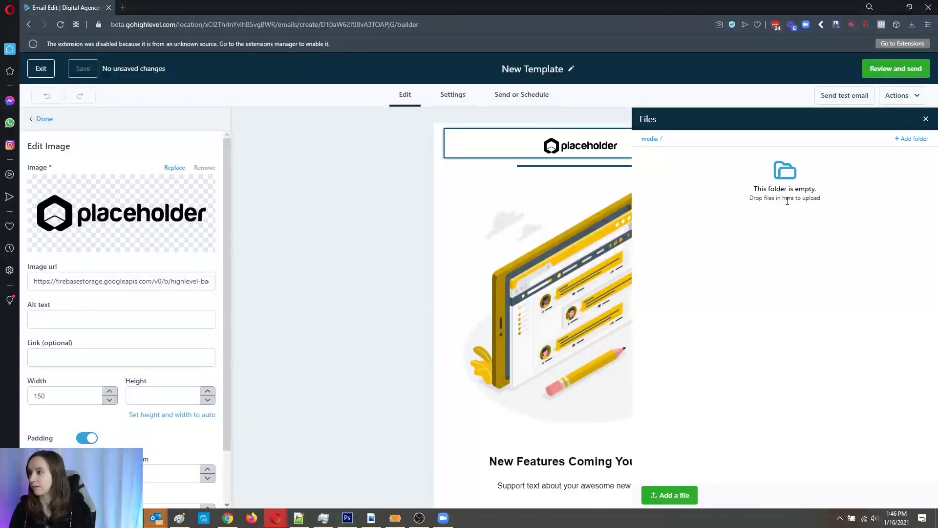
{"action": "left_click", "coordinate": [925, 119]}
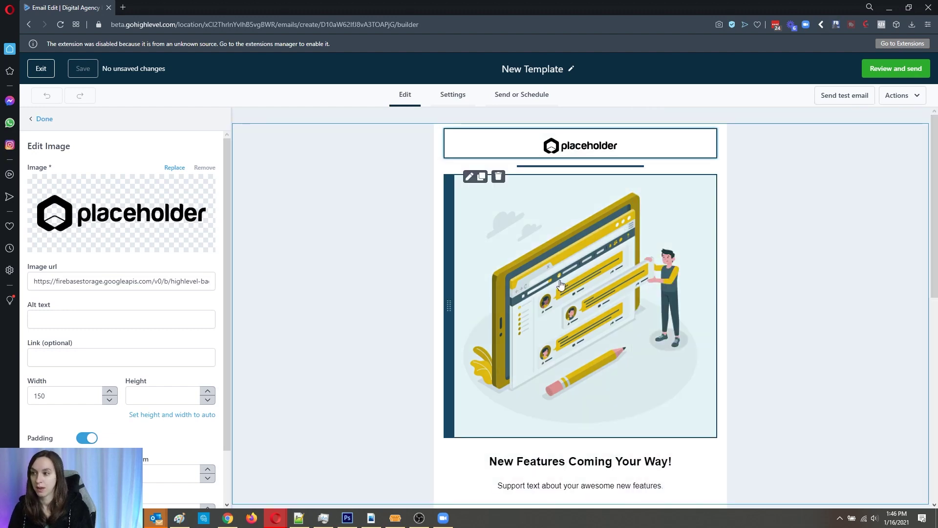
- Start replacing the main illustration and upload ghl-crown.png to the media library
{"action": "left_click", "coordinate": [464, 274]}
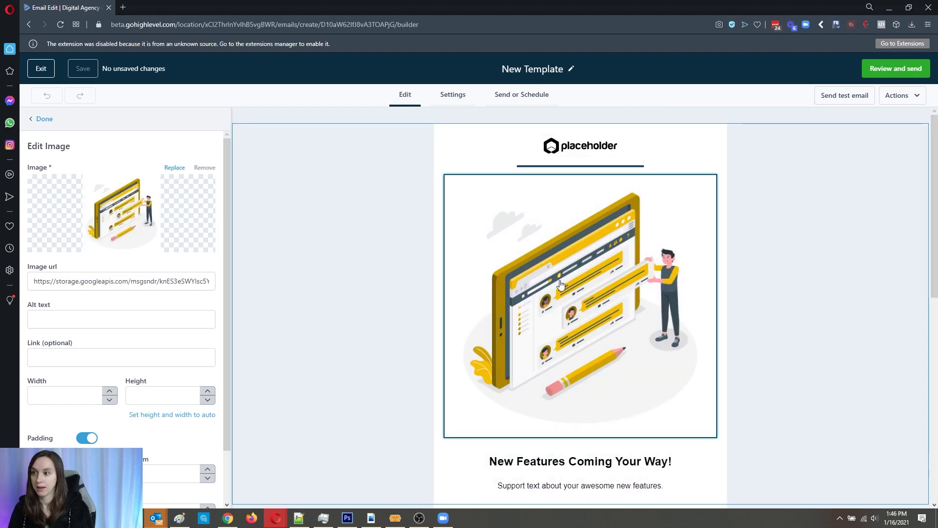
{"action": "left_click", "coordinate": [176, 168]}
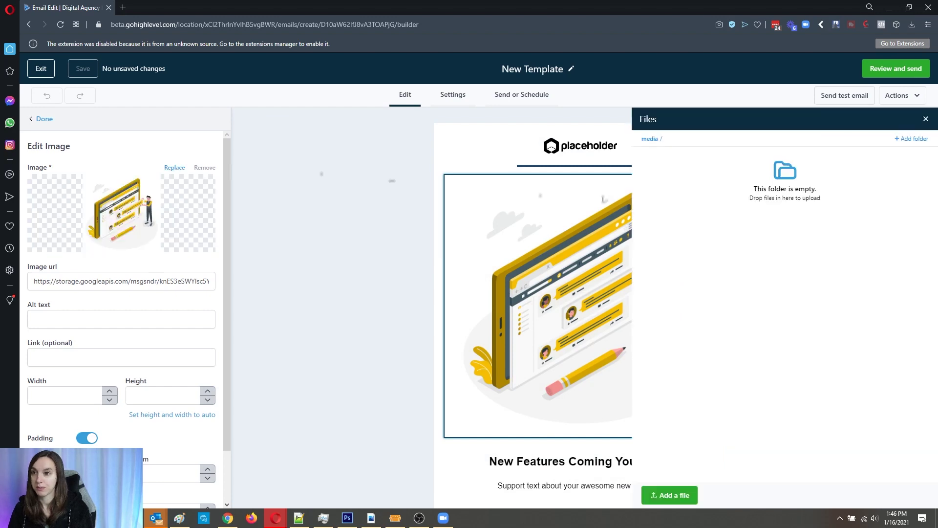
{"action": "left_click", "coordinate": [913, 140]}
{"action": "left_click", "coordinate": [789, 446]}
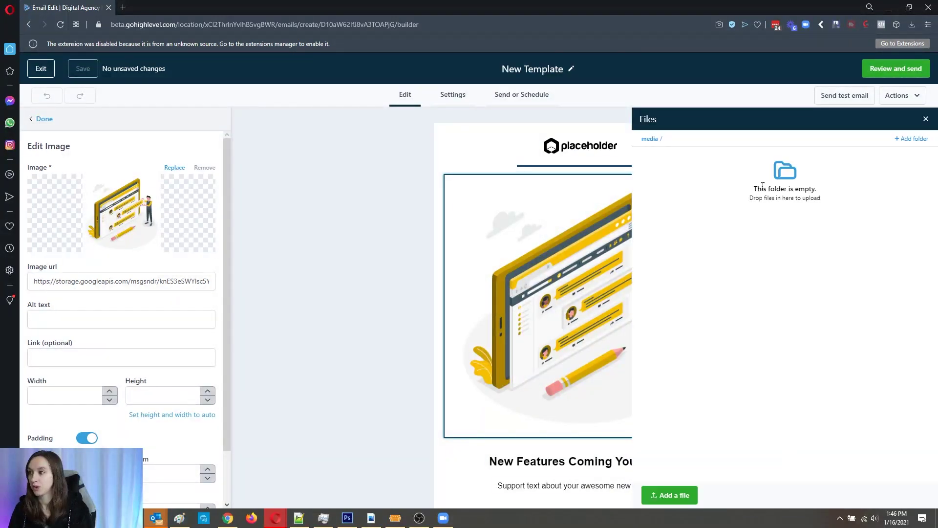
{"action": "left_click", "coordinate": [679, 494]}
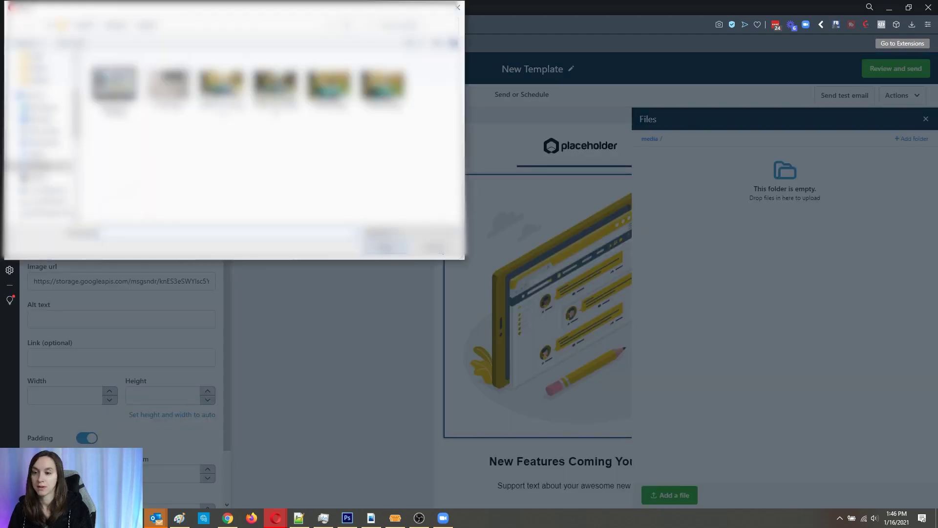
{"action": "scroll", "coordinate": [40, 137], "scroll_direction": "up", "scroll_amount": 3}
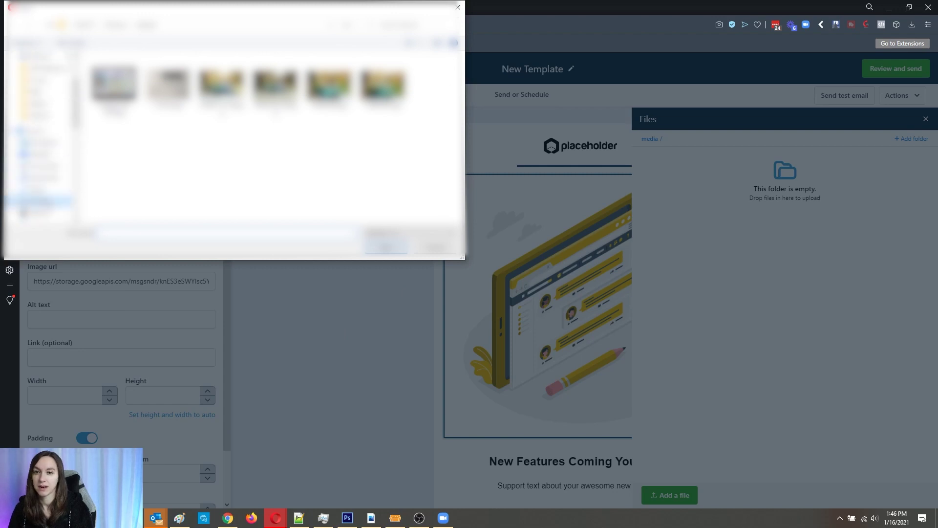
{"action": "left_click", "coordinate": [39, 200]}
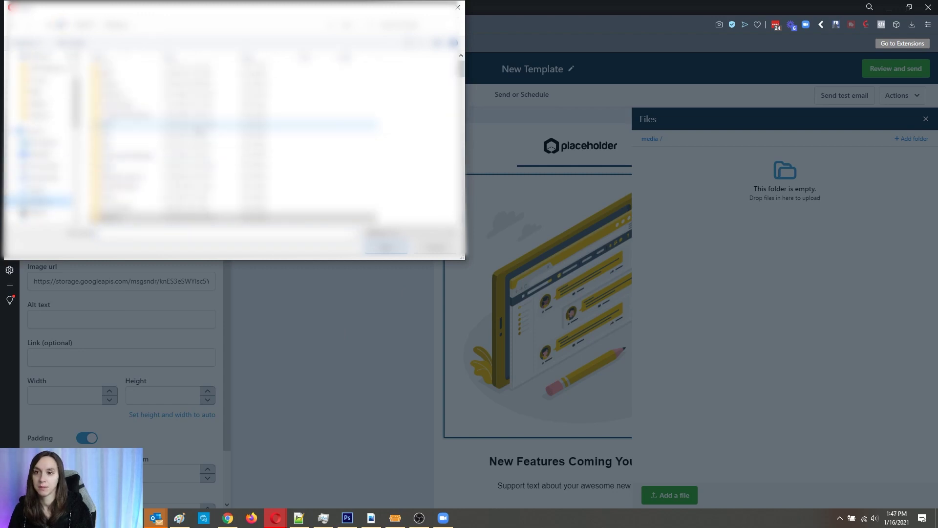
{"action": "scroll", "coordinate": [195, 125], "scroll_direction": "down", "scroll_amount": 3}
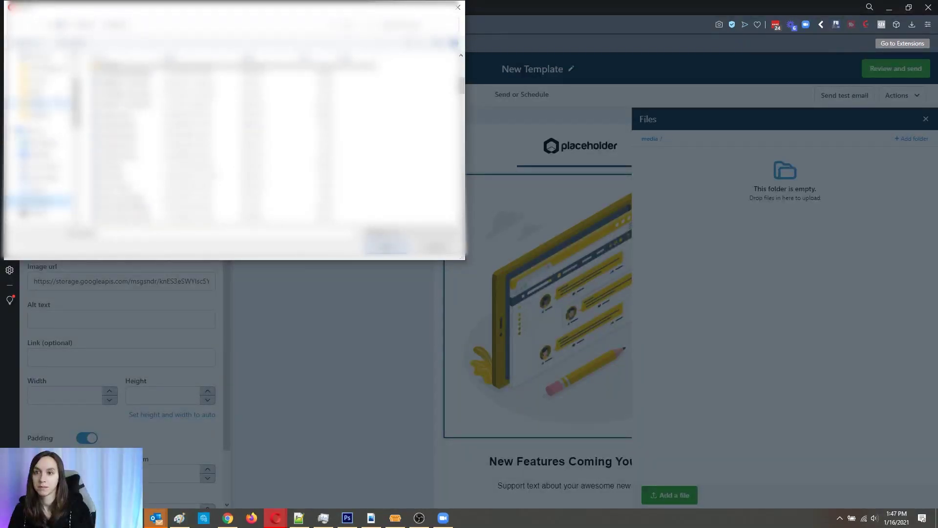
{"action": "left_click", "coordinate": [46, 92]}
{"action": "left_click", "coordinate": [219, 84]}
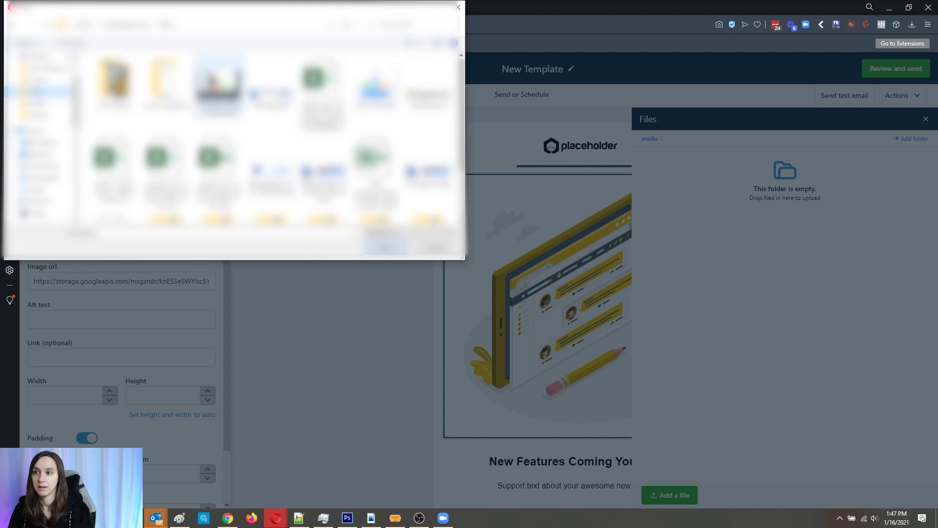
{"action": "double_click", "coordinate": [375, 83]}
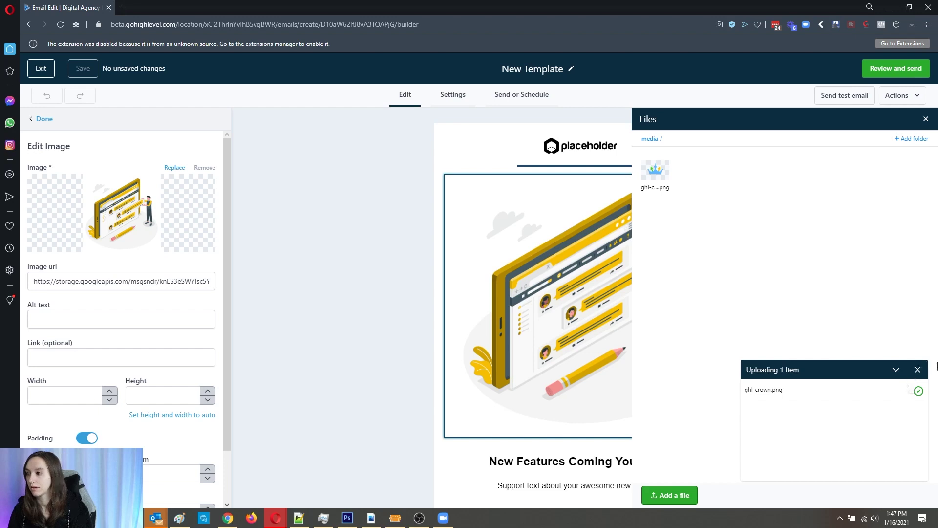
{"action": "left_click", "coordinate": [918, 370]}
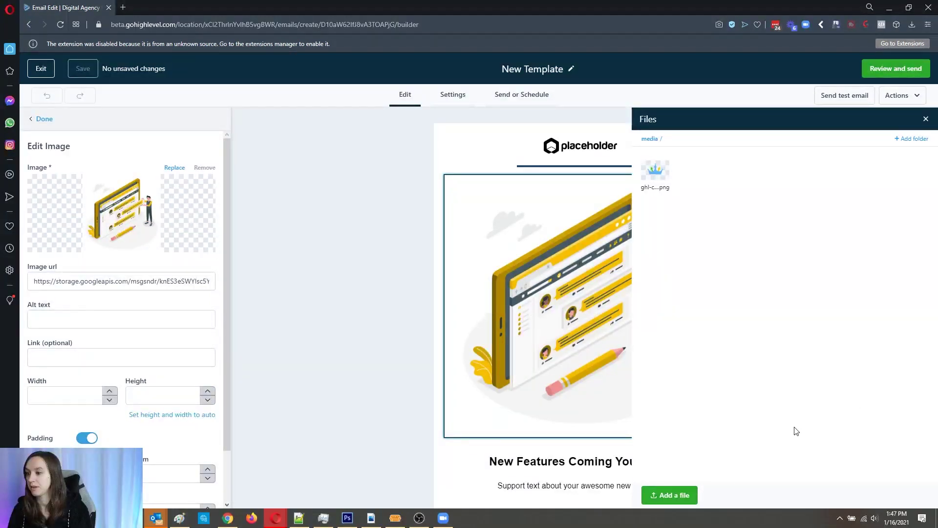
- Upload the window-gradient portrait JPG to the media library and use it in place of the main illustration
{"action": "left_click", "coordinate": [675, 495]}
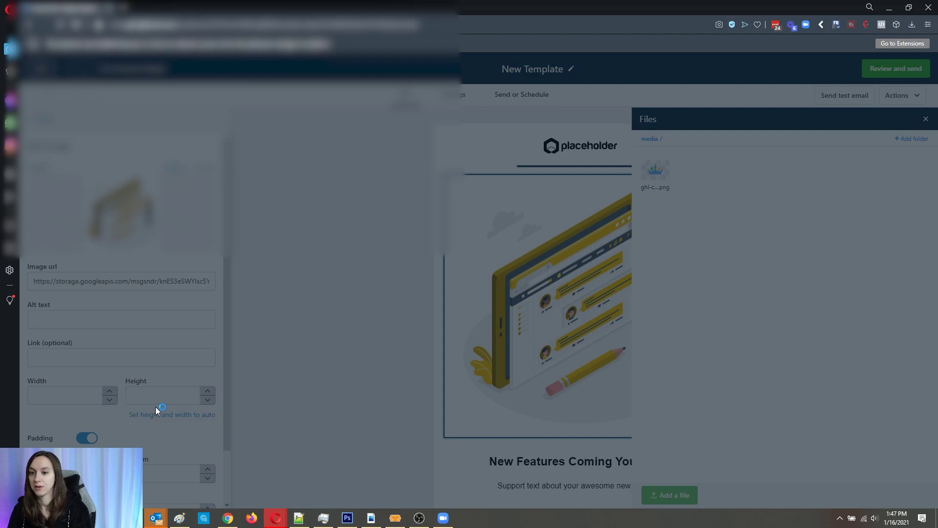
{"action": "double_click", "coordinate": [244, 94]}
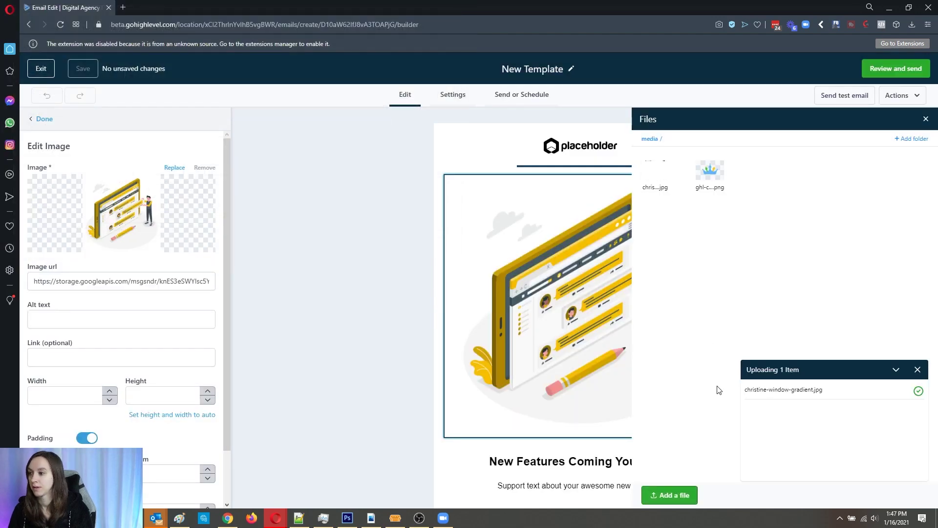
{"action": "left_click", "coordinate": [655, 168]}
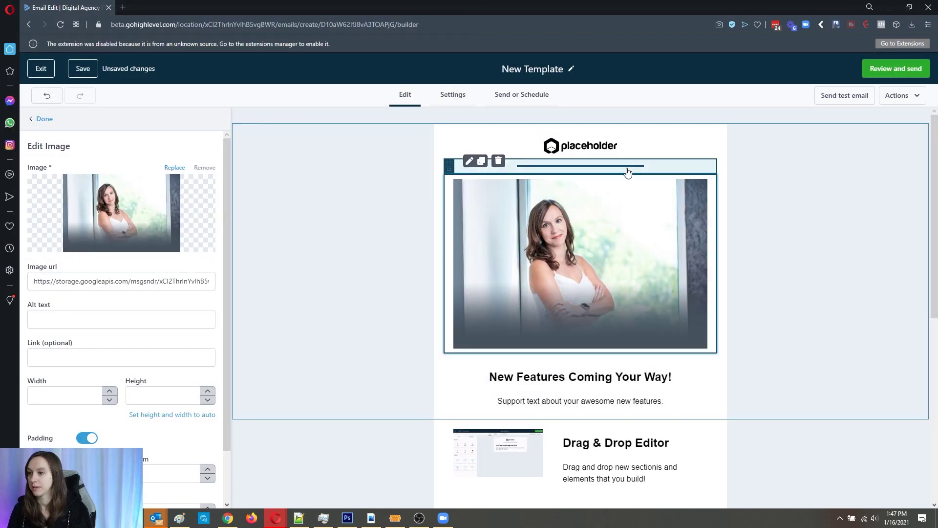
- Replace the placeholder logo at the head of the email with ghl-crown.png
{"action": "left_click", "coordinate": [620, 146]}
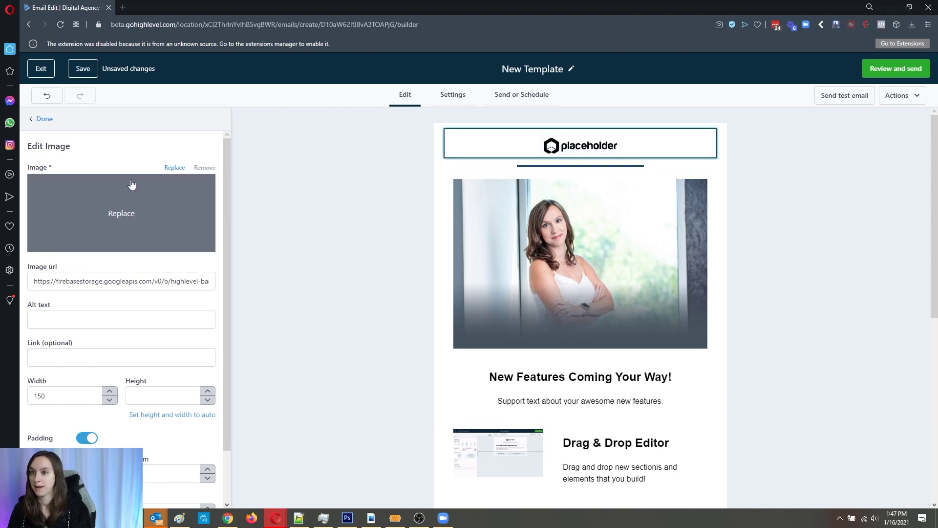
{"action": "left_click", "coordinate": [174, 167]}
{"action": "left_click", "coordinate": [714, 171]}
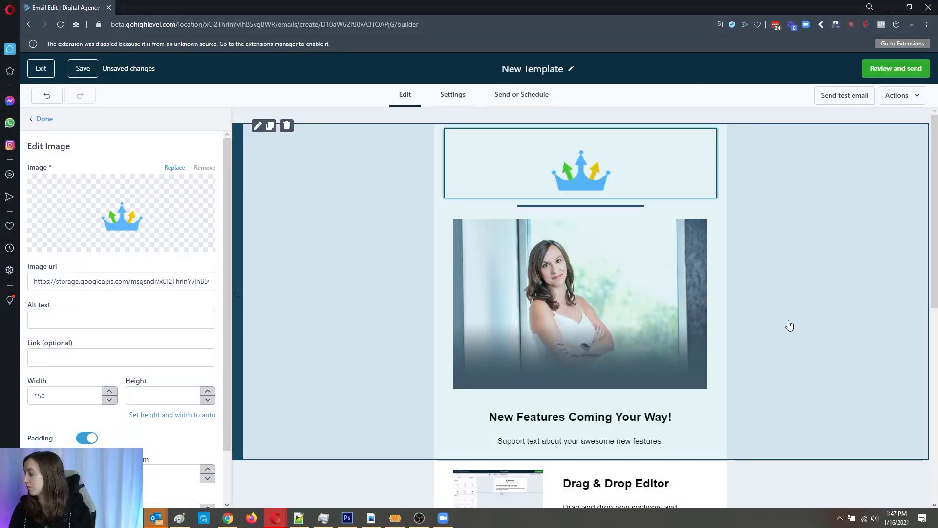
- Change the text block under the photo to the heading "Hey What's Up!" and a first-name introduction ending in "the GHL Queen"
{"action": "scroll", "coordinate": [798, 318], "scroll_direction": "down", "scroll_amount": 4}
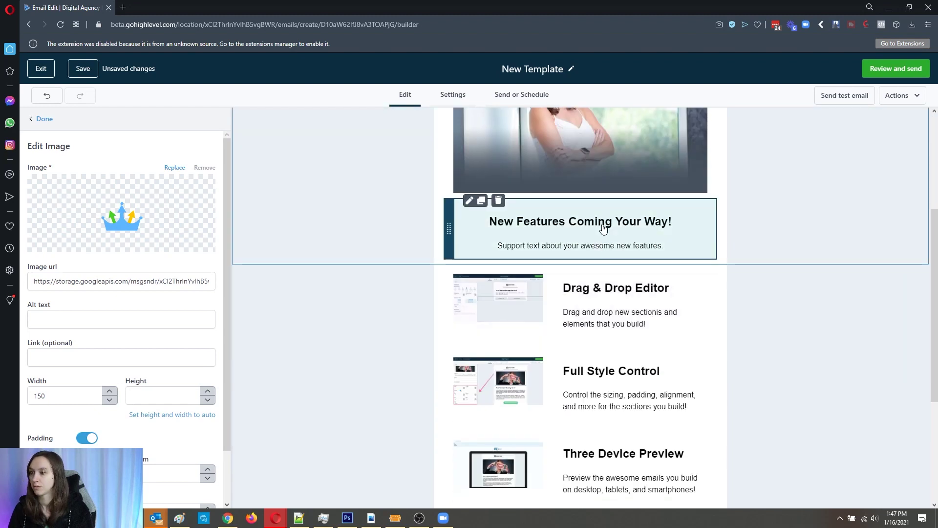
{"action": "left_click", "coordinate": [603, 221]}
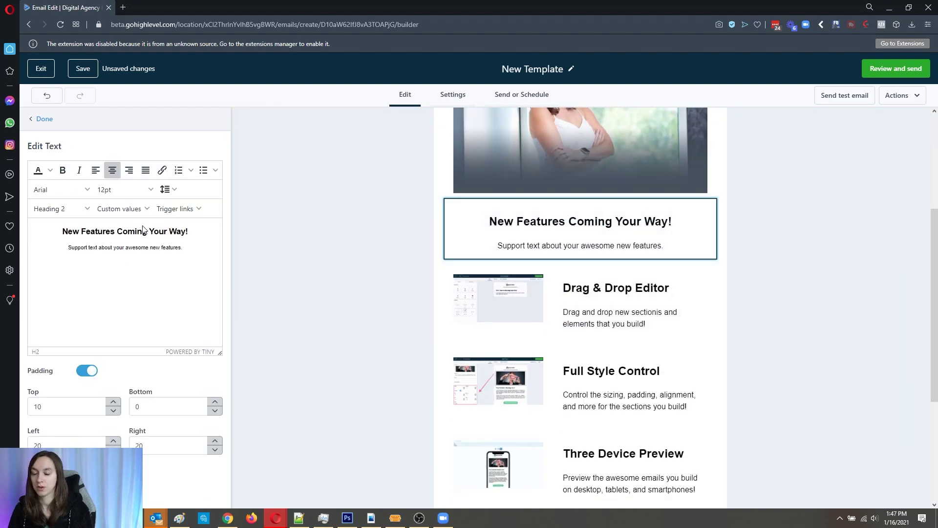
{"action": "left_click_drag", "start_coordinate": [184, 231], "coordinate": [63, 230]}
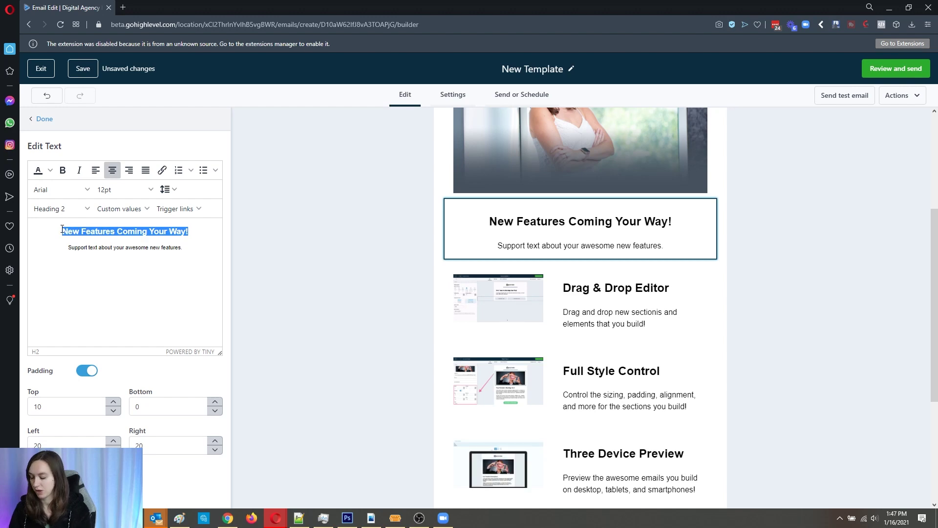
{"action": "type", "text": "Hey What's "}
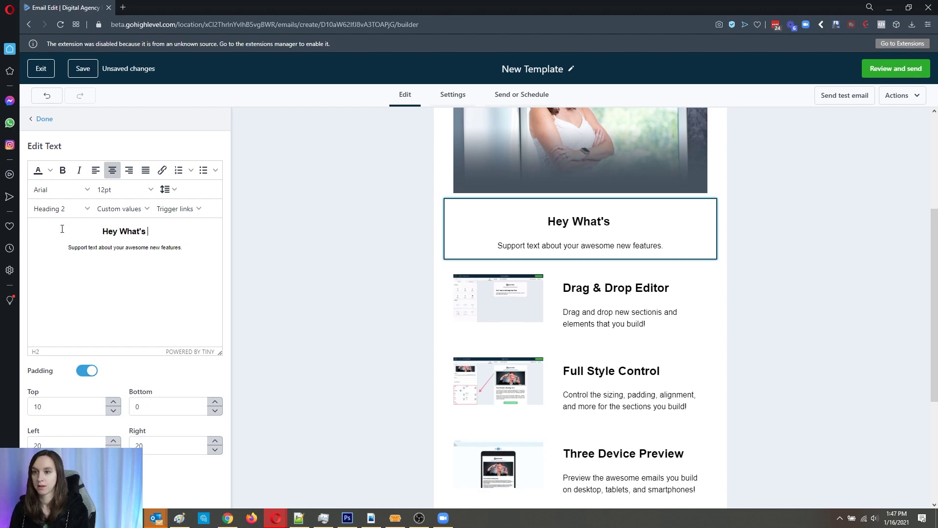
{"action": "type", "text": "Up!@"}
{"action": "key", "text": "BackSpace"}
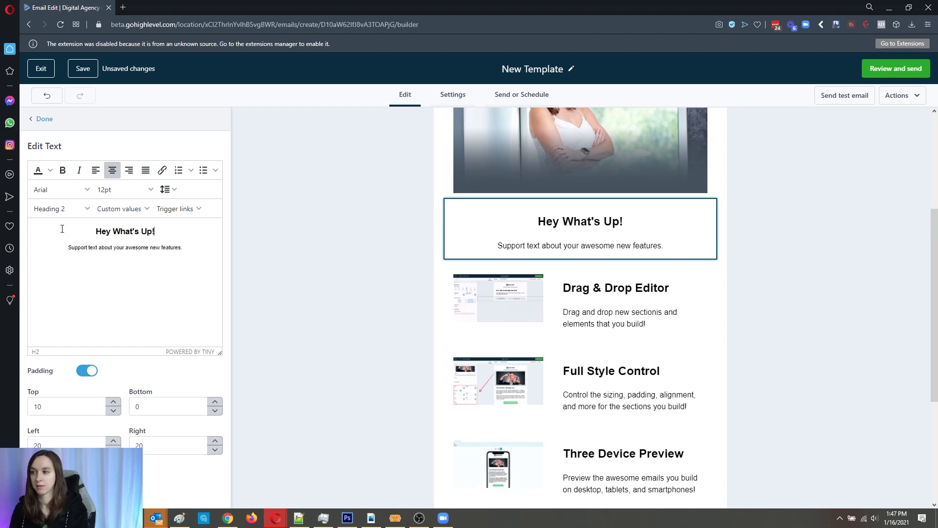
{"action": "triple_click", "coordinate": [109, 247]}
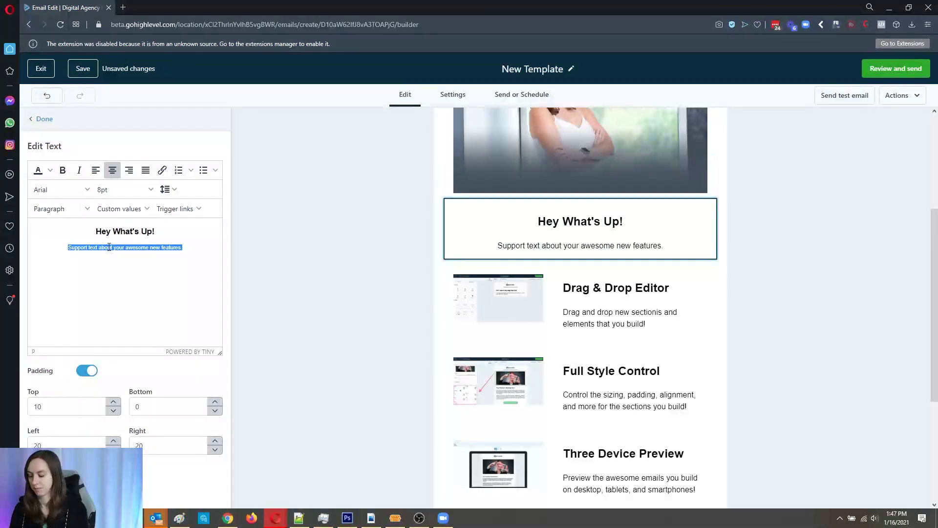
{"action": "type", "text": "I'm Christine the GHL Queen"}
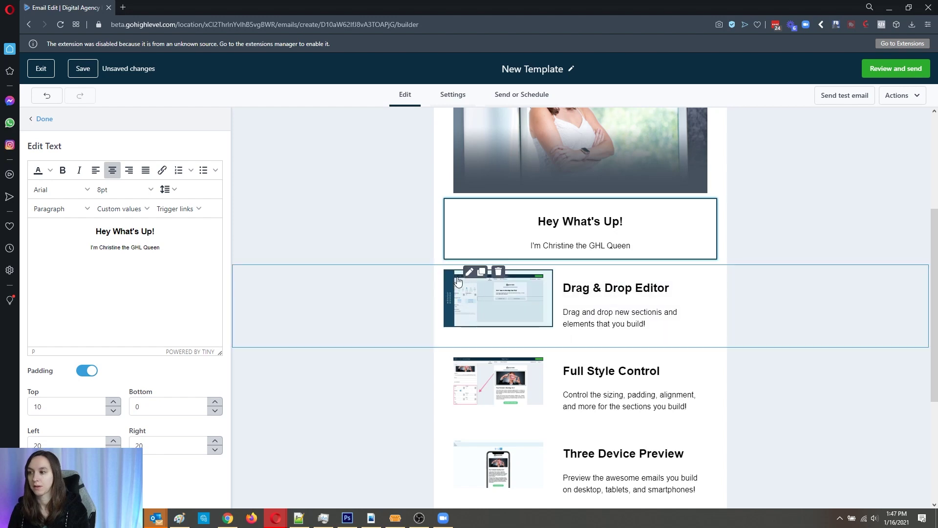
- Examine the Drag & Drop Editor section's image and layout settings and the remaining sections of the email
{"action": "left_click", "coordinate": [503, 294]}
{"action": "scroll", "coordinate": [137, 274], "scroll_direction": "down", "scroll_amount": 1}
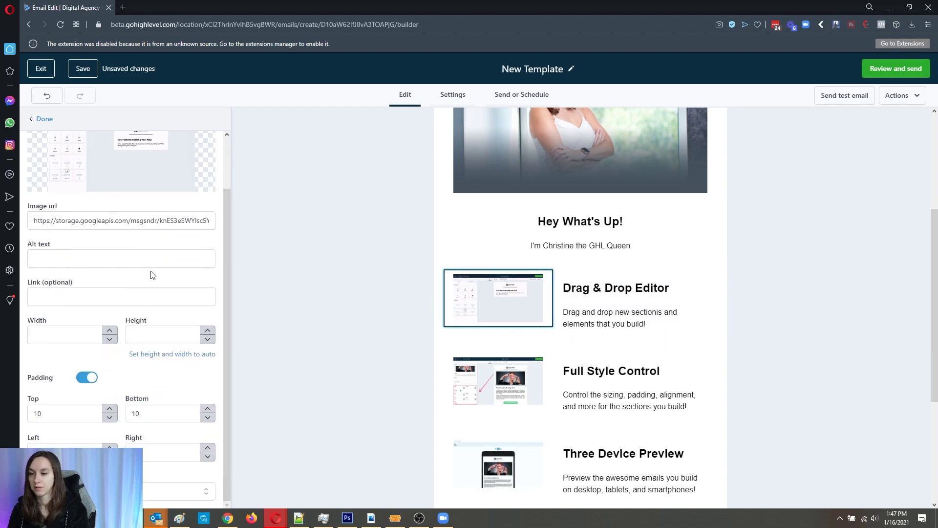
{"action": "scroll", "coordinate": [557, 210], "scroll_direction": "down", "scroll_amount": 3}
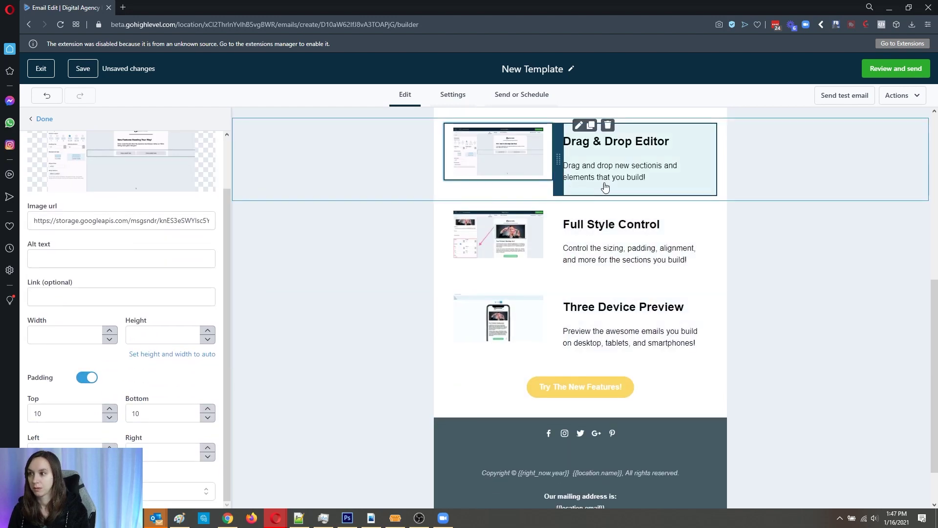
{"action": "left_click_drag", "start_coordinate": [603, 185], "coordinate": [563, 180]}
{"action": "scroll", "coordinate": [649, 246], "scroll_direction": "up", "scroll_amount": 2}
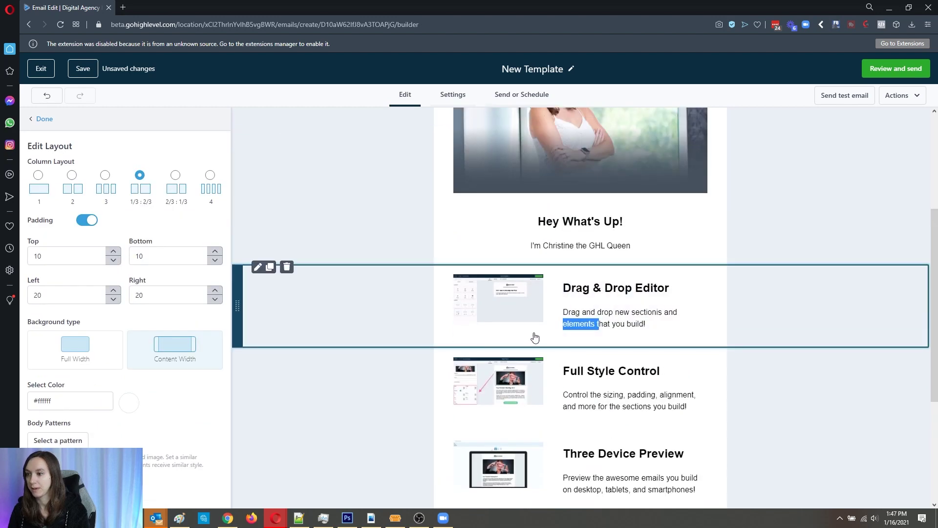
- Move the Drag & Drop Editor text block directly under the portrait photo, above the "Hey What's Up!" text
{"action": "left_click_drag", "start_coordinate": [558, 305], "coordinate": [145, 255]}
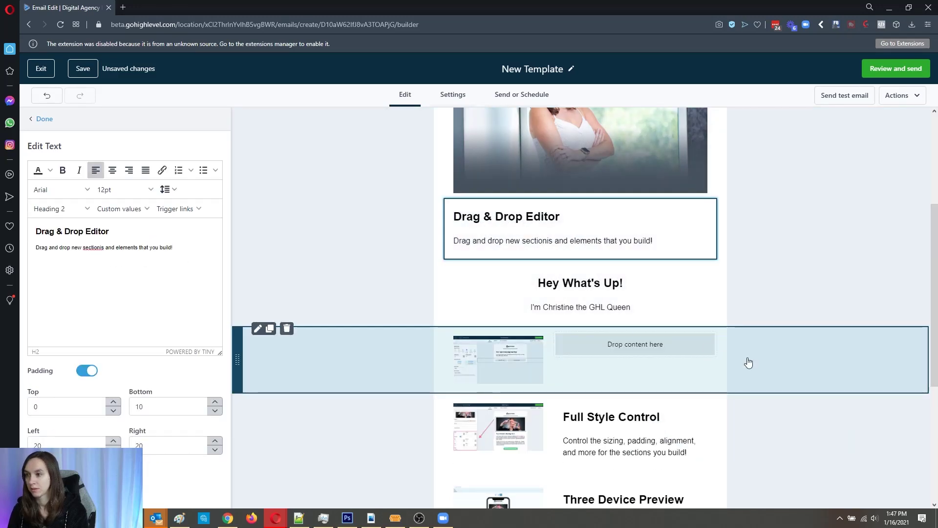
{"action": "scroll", "coordinate": [747, 360], "scroll_direction": "down", "scroll_amount": 2}
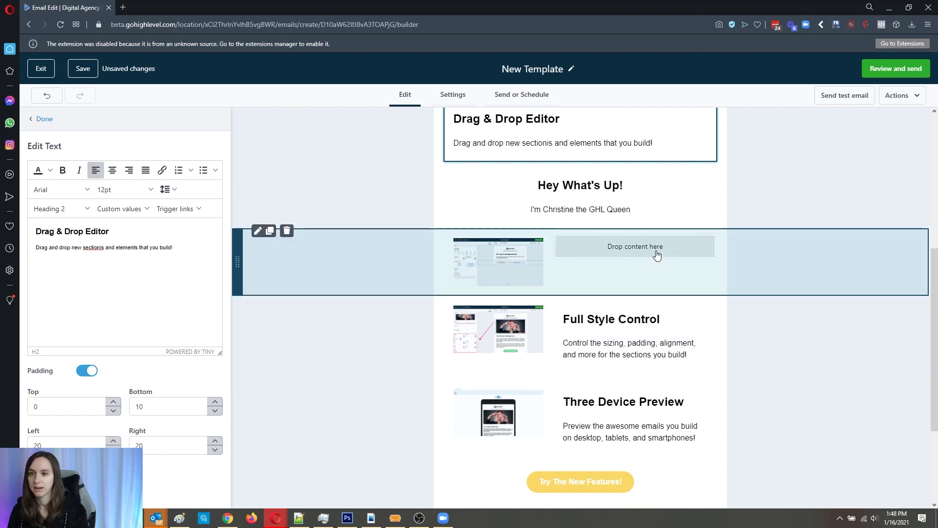
{"action": "scroll", "coordinate": [655, 254], "scroll_direction": "up", "scroll_amount": 3}
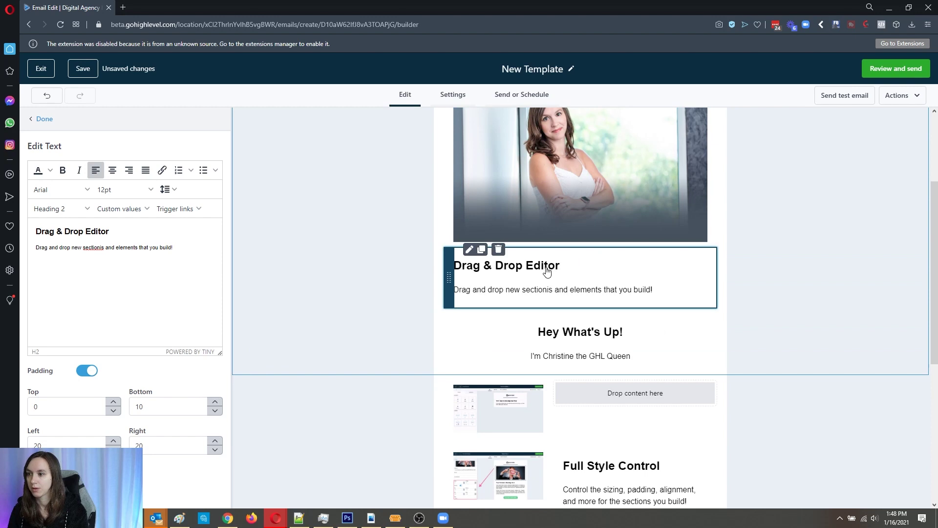
- Return the Drag & Drop Editor text block to the empty column beside its image
{"action": "left_click_drag", "start_coordinate": [448, 277], "coordinate": [591, 368]}
{"action": "scroll", "coordinate": [616, 371], "scroll_direction": "down", "scroll_amount": 2}
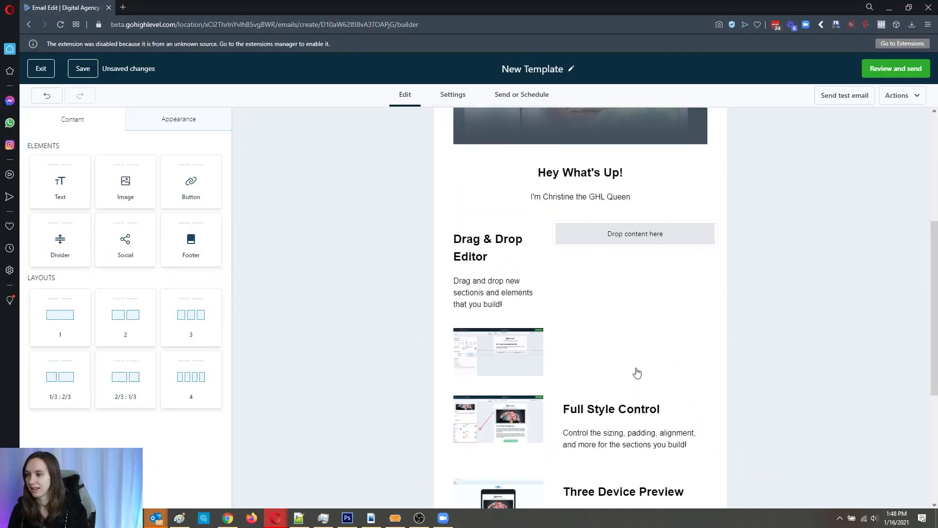
{"action": "left_click", "coordinate": [470, 283]}
{"action": "left_click_drag", "start_coordinate": [455, 272], "coordinate": [631, 296]}
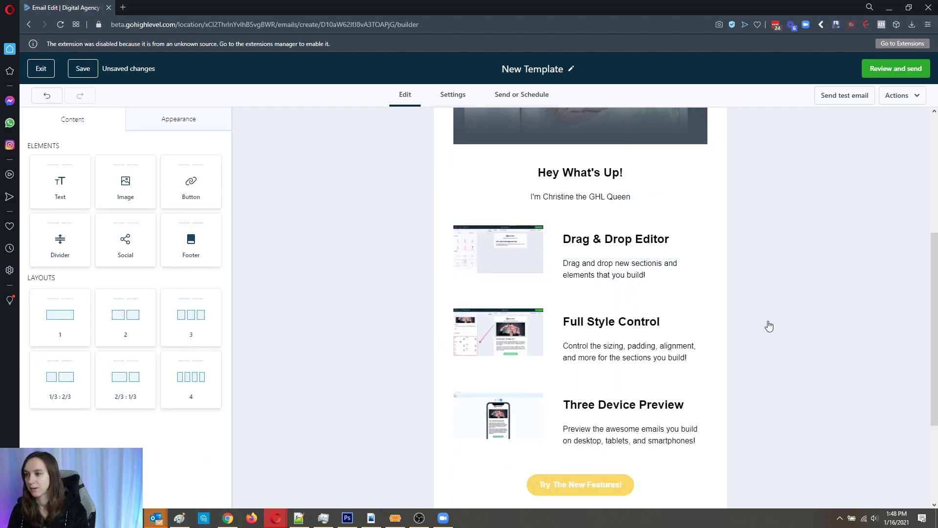
- Inspect the image URLs of the Full Style Control and Three Device Preview pictures to check their file types
{"action": "scroll", "coordinate": [738, 309], "scroll_direction": "down", "scroll_amount": 3}
{"action": "left_click", "coordinate": [511, 213]}
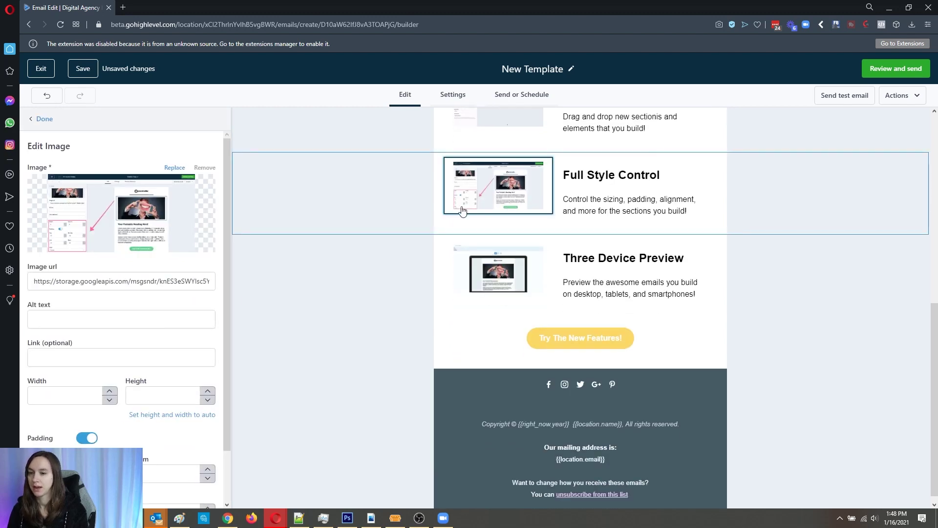
{"action": "left_click_drag", "start_coordinate": [204, 280], "coordinate": [291, 297]}
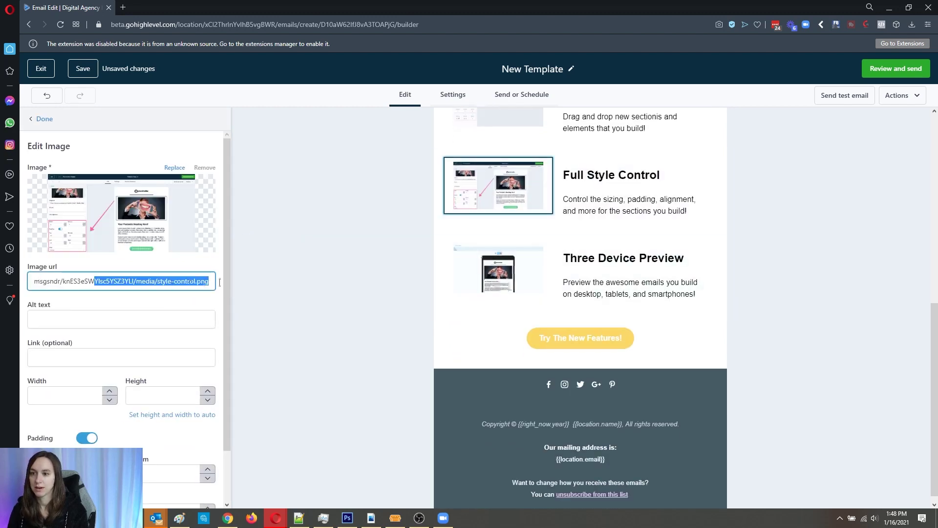
{"action": "left_click", "coordinate": [493, 266]}
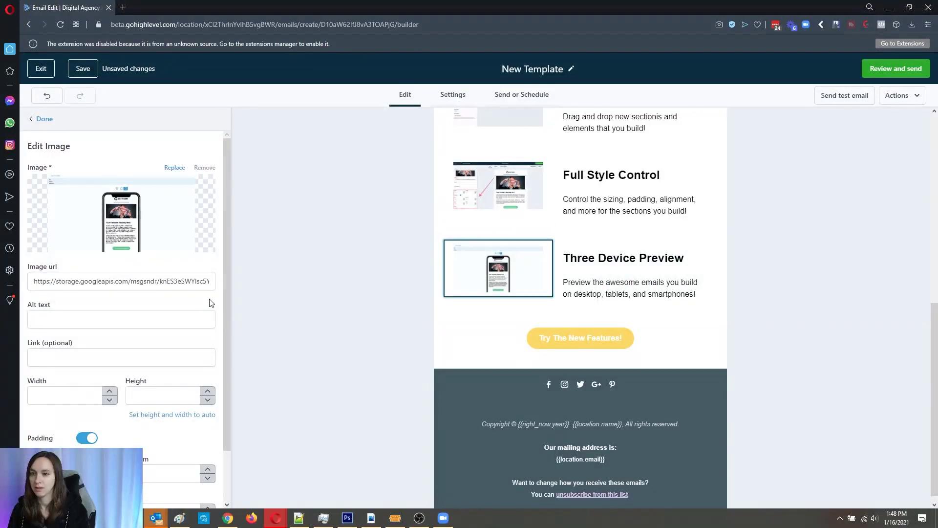
{"action": "left_click_drag", "start_coordinate": [210, 280], "coordinate": [224, 285]}
{"action": "left_click", "coordinate": [199, 281]}
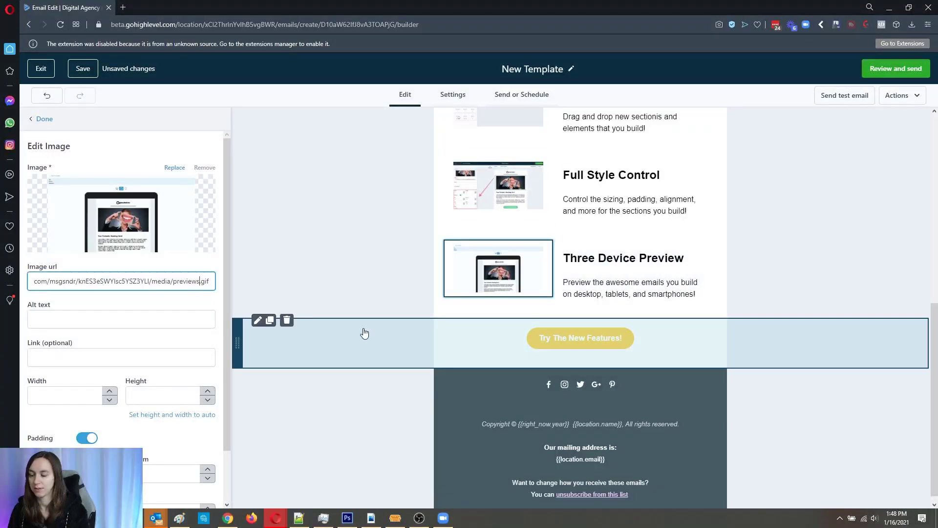
- Move the Three Device Preview section above the Drag & Drop Editor section and finish editing its layout
{"action": "left_click", "coordinate": [395, 286]}
{"action": "scroll", "coordinate": [396, 287], "scroll_direction": "up", "scroll_amount": 2}
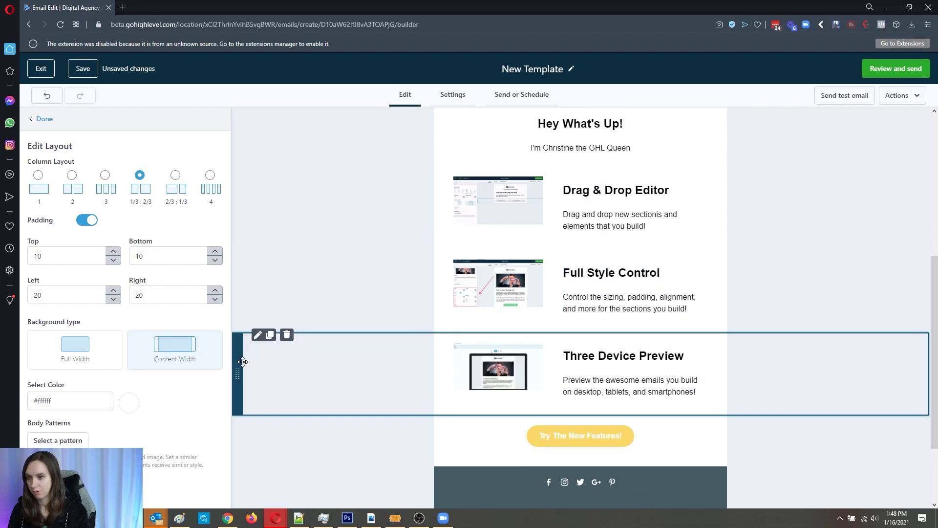
{"action": "left_click_drag", "start_coordinate": [238, 361], "coordinate": [244, 202]}
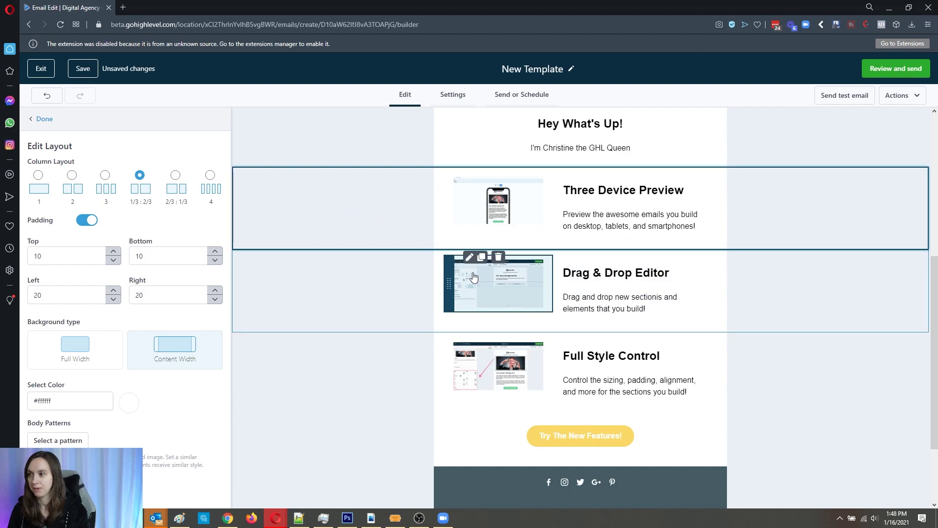
{"action": "scroll", "coordinate": [398, 270], "scroll_direction": "up", "scroll_amount": 2}
{"action": "scroll", "coordinate": [393, 254], "scroll_direction": "down", "scroll_amount": 4}
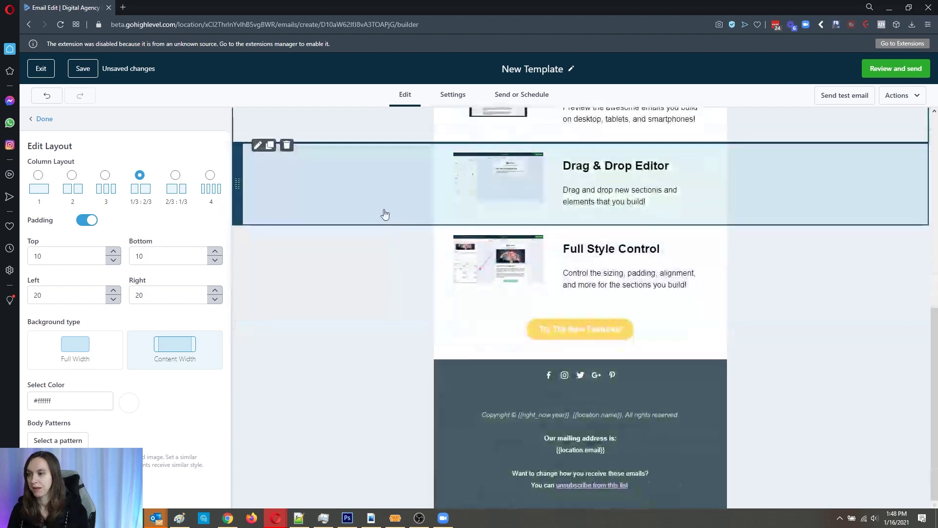
{"action": "scroll", "coordinate": [359, 308], "scroll_direction": "up", "scroll_amount": 3}
{"action": "scroll", "coordinate": [366, 282], "scroll_direction": "up", "scroll_amount": 3}
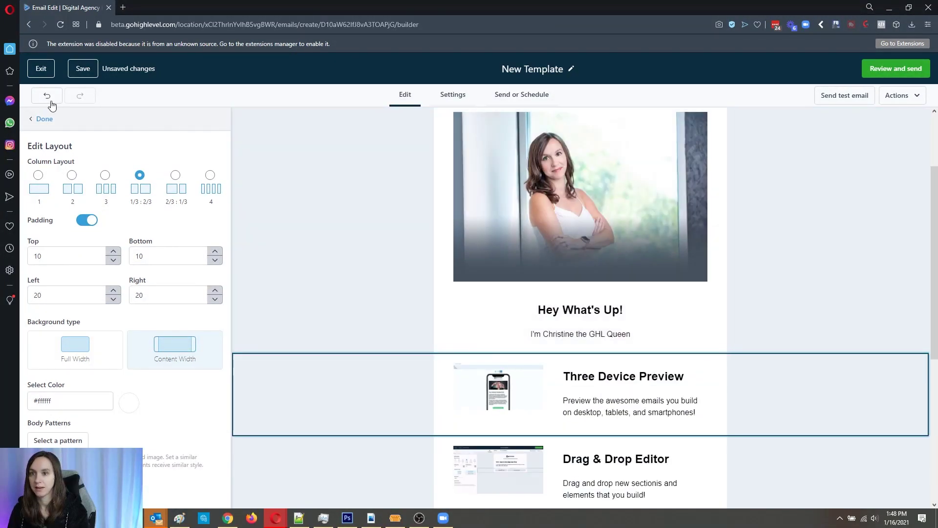
{"action": "left_click", "coordinate": [39, 120]}
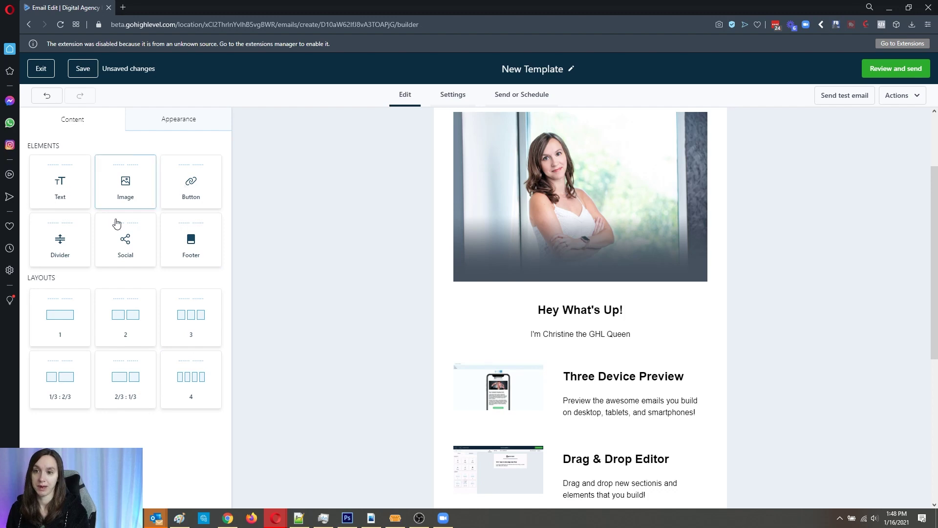
- Add a Social element above the existing icon row in the dark footer area and open its Facebook item's URL for editing
{"action": "scroll", "coordinate": [409, 226], "scroll_direction": "down", "scroll_amount": 5}
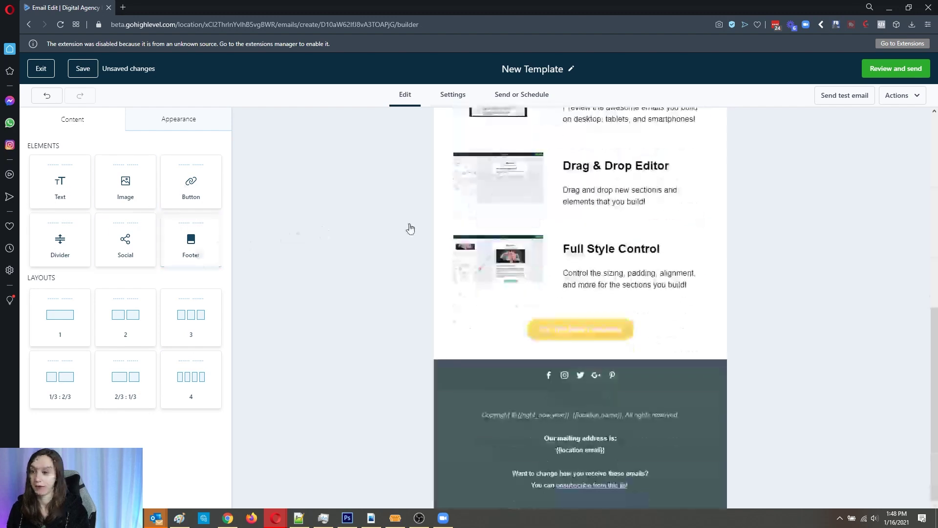
{"action": "left_click_drag", "start_coordinate": [94, 241], "coordinate": [594, 391]}
{"action": "left_click_drag", "start_coordinate": [116, 249], "coordinate": [580, 366]}
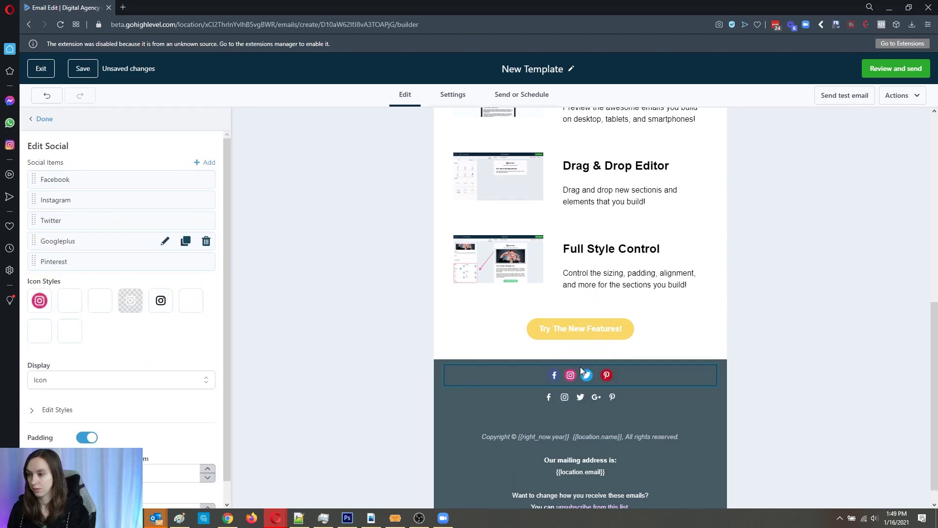
{"action": "scroll", "coordinate": [640, 379], "scroll_direction": "down", "scroll_amount": 1}
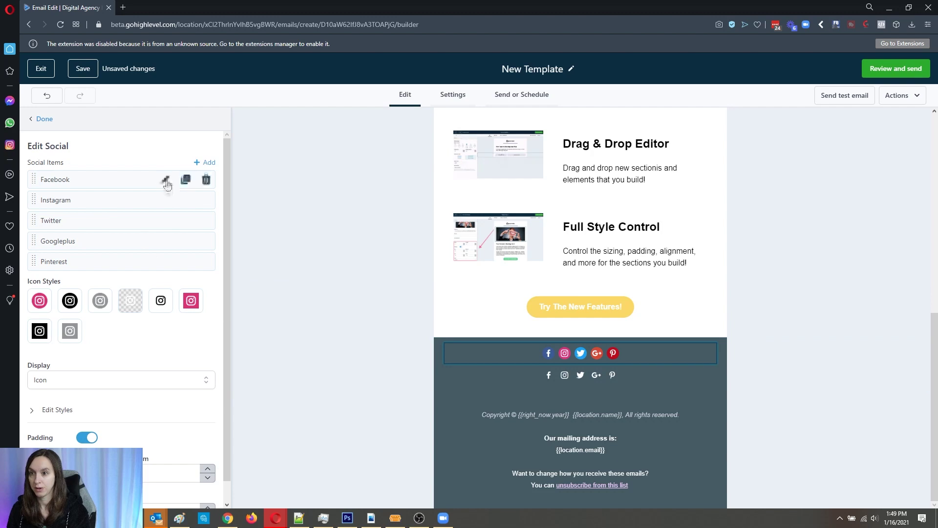
{"action": "left_click", "coordinate": [164, 180]}
{"action": "left_click", "coordinate": [82, 233]}
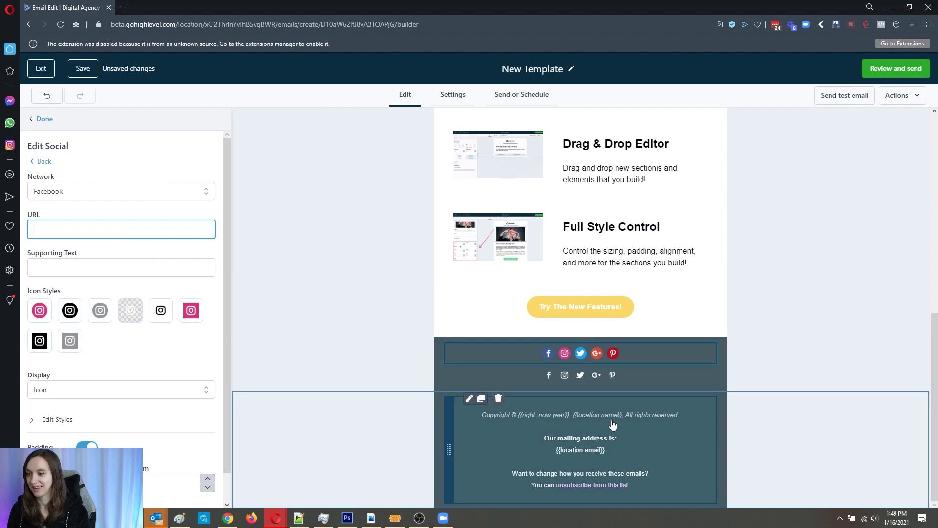
- Review the footer text's custom values for the copyright year, location name and location email
{"action": "left_click", "coordinate": [607, 420]}
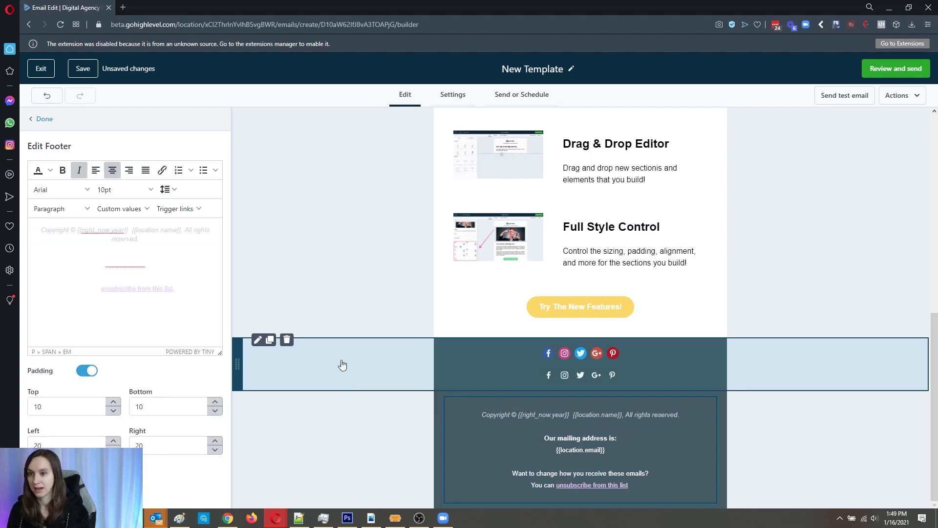
{"action": "left_click_drag", "start_coordinate": [520, 415], "coordinate": [572, 420]}
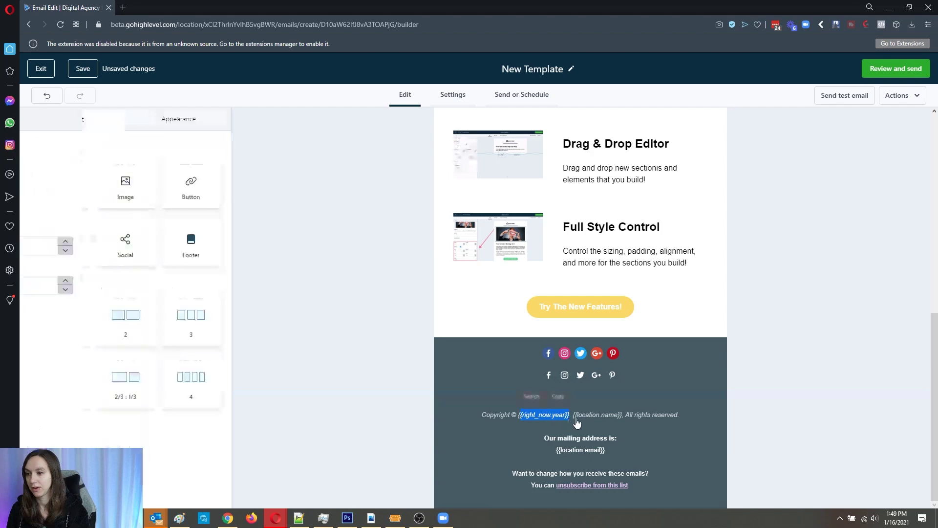
{"action": "left_click_drag", "start_coordinate": [572, 417], "coordinate": [623, 422]}
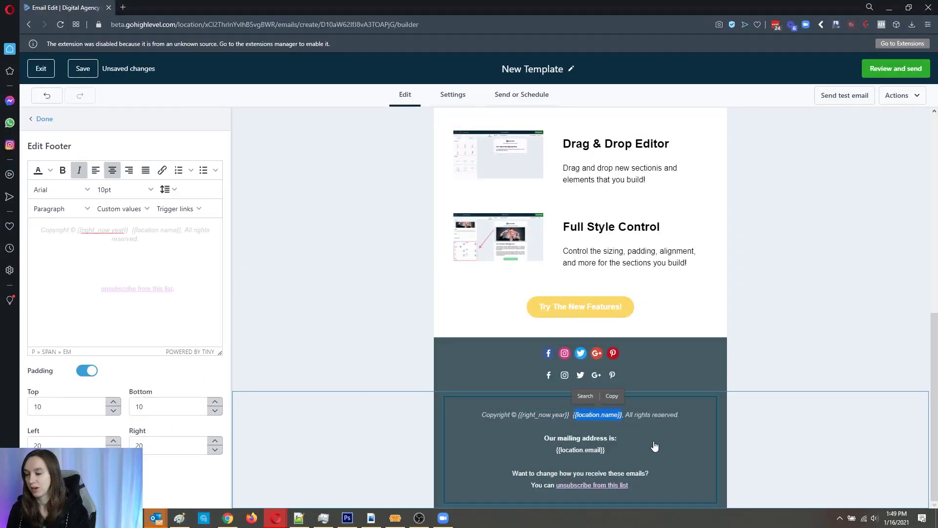
{"action": "left_click_drag", "start_coordinate": [556, 452], "coordinate": [611, 454]}
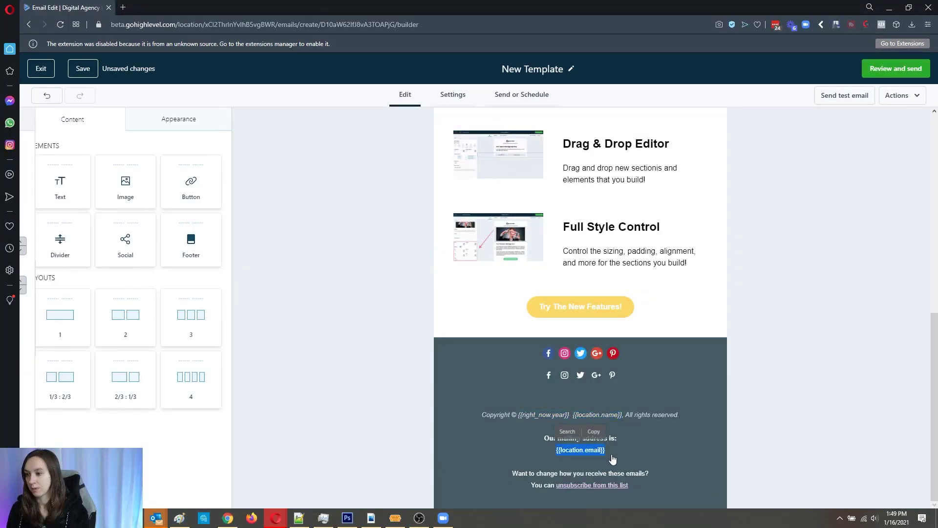
- Check the URL behind the footer's "unsubscribe from this list" link and leave the link settings without saving
{"action": "left_click", "coordinate": [601, 486]}
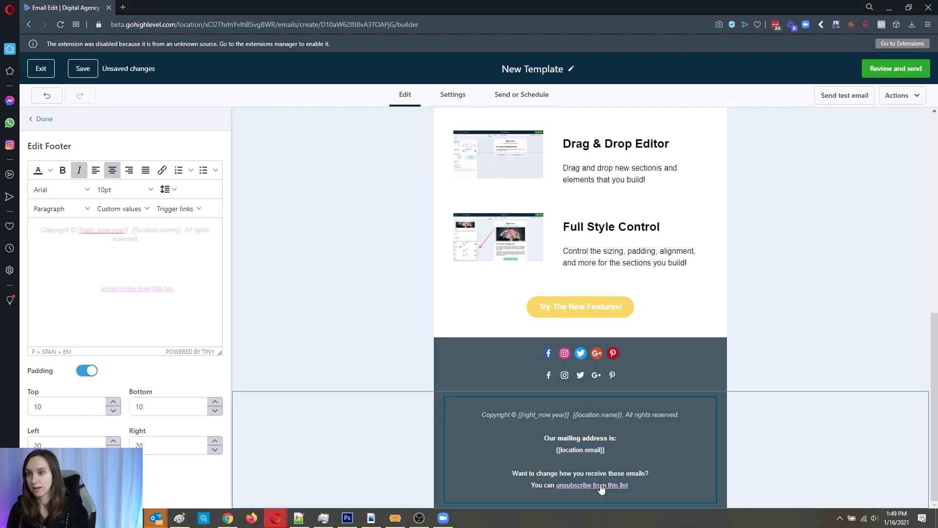
{"action": "triple_click", "coordinate": [160, 288]}
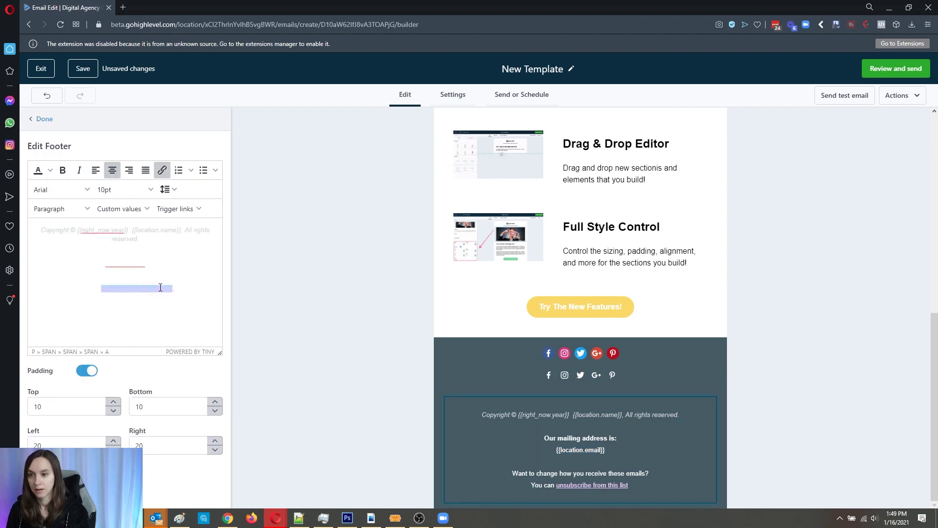
{"action": "left_click", "coordinate": [161, 169]}
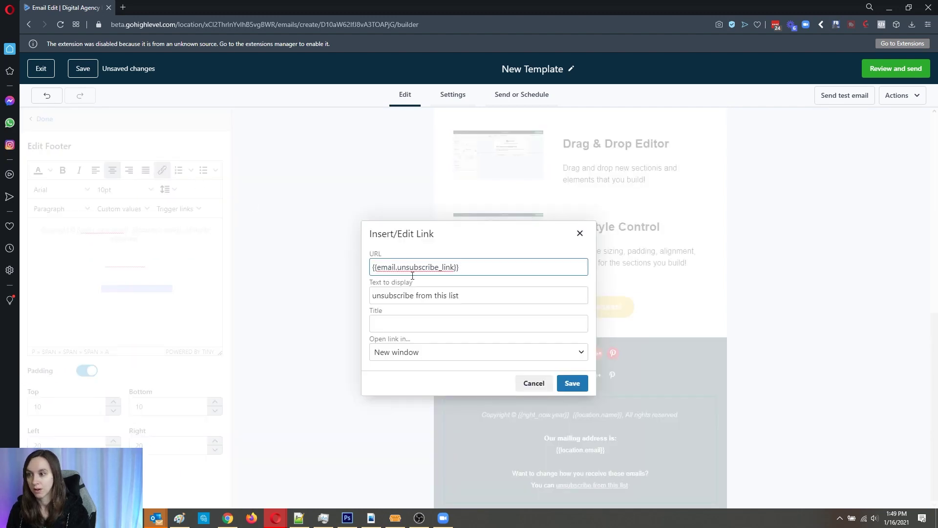
{"action": "left_click_drag", "start_coordinate": [473, 260], "coordinate": [342, 270]}
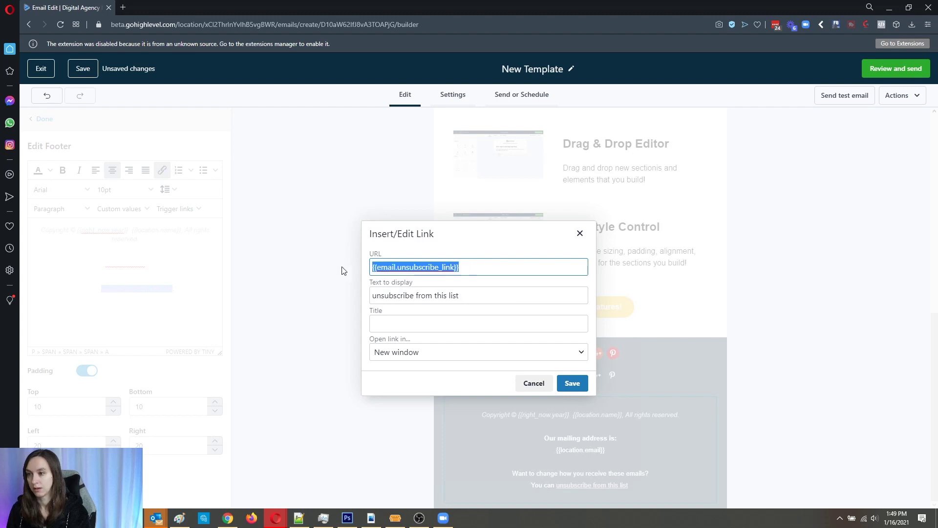
{"action": "left_click", "coordinate": [579, 234]}
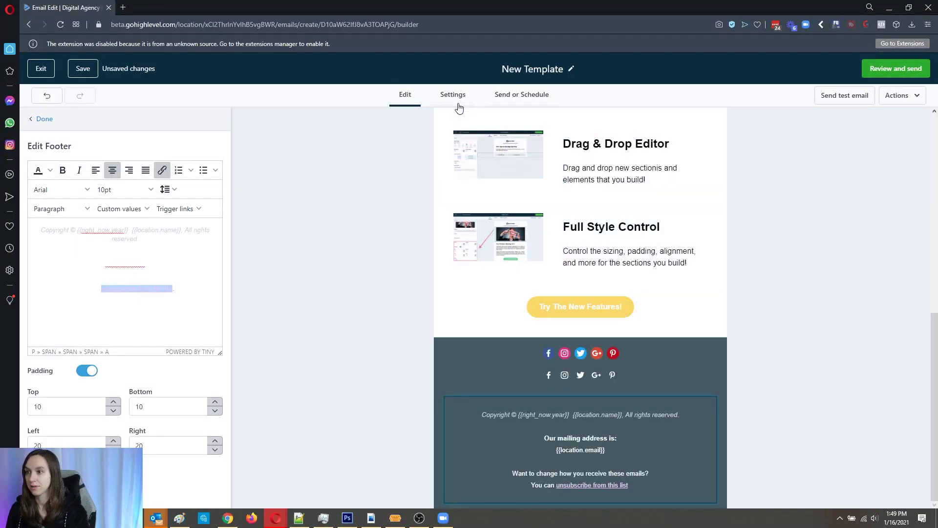
- Review the email settings fields, set the internal email name to "New Template 1" and save the settings
{"action": "left_click", "coordinate": [460, 101]}
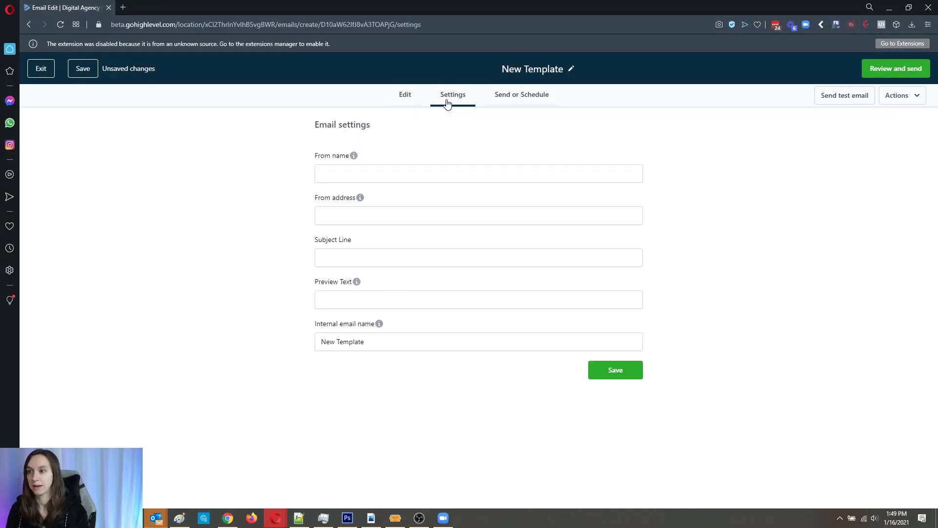
{"action": "mouse_move", "coordinate": [355, 161]}
{"action": "mouse_move", "coordinate": [355, 288]}
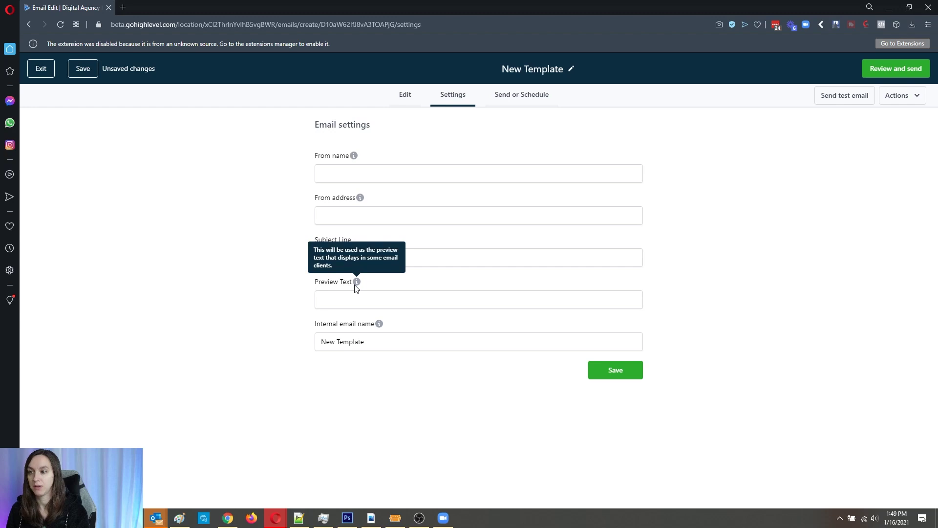
{"action": "mouse_move", "coordinate": [378, 327]}
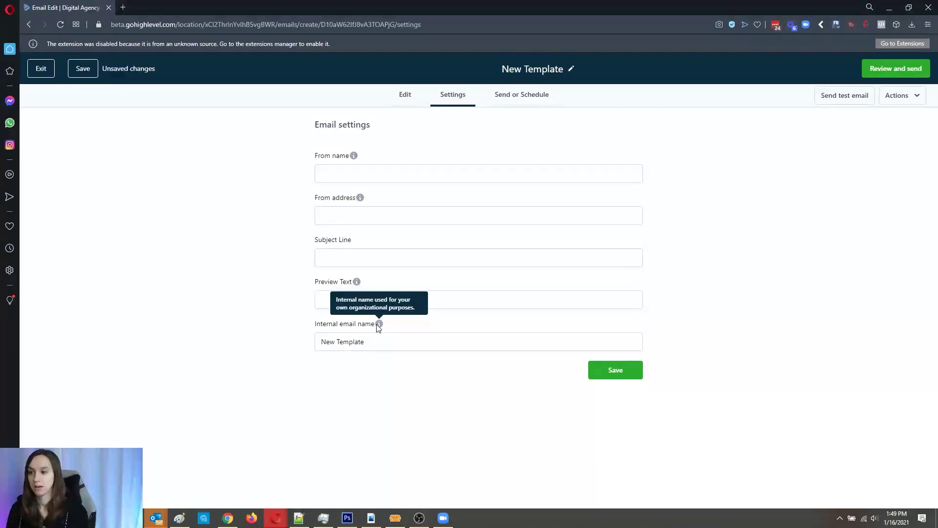
{"action": "triple_click", "coordinate": [376, 337]}
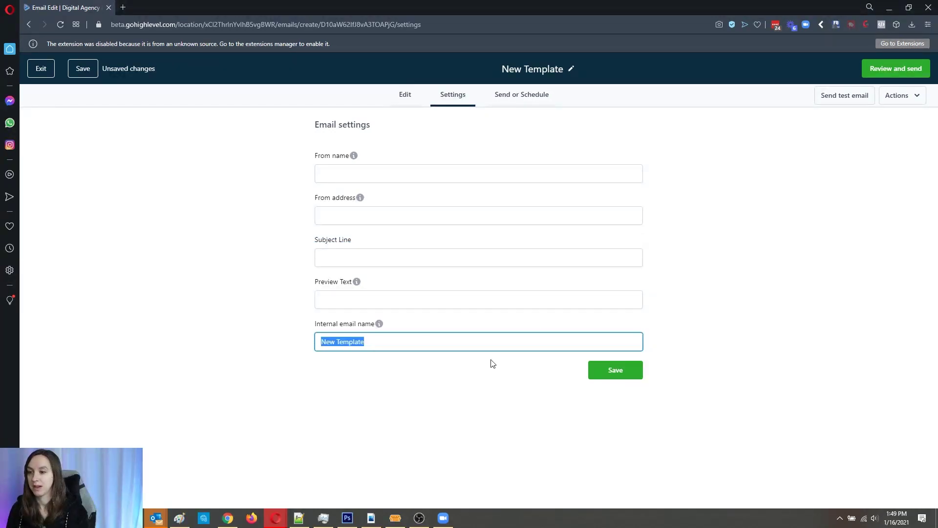
{"action": "left_click", "coordinate": [477, 340]}
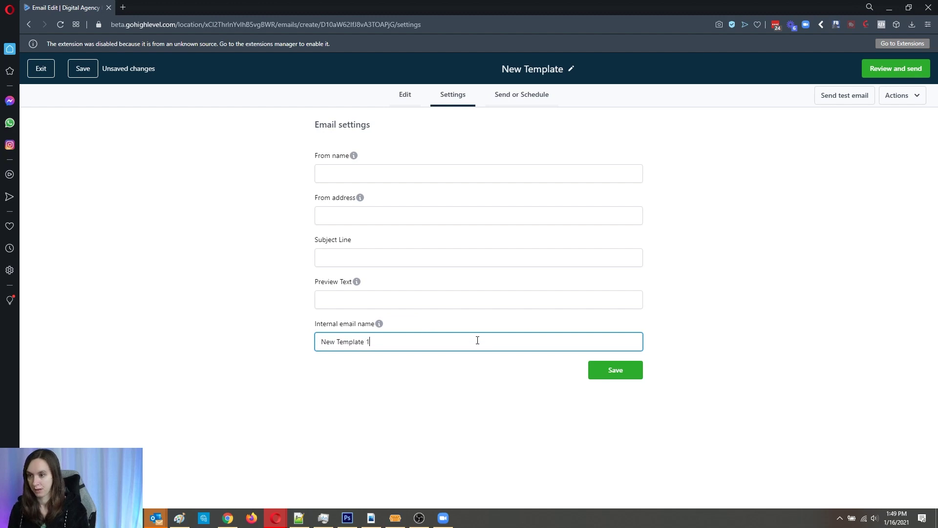
{"action": "left_click", "coordinate": [611, 370]}
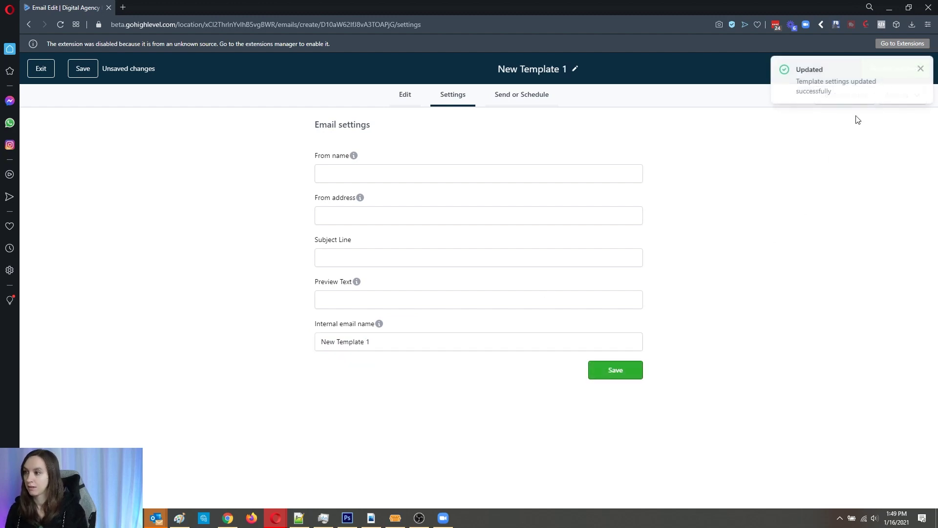
- Go to the sending options and send a test email with the subject "testy" to the recipient's address
{"action": "left_click", "coordinate": [536, 104]}
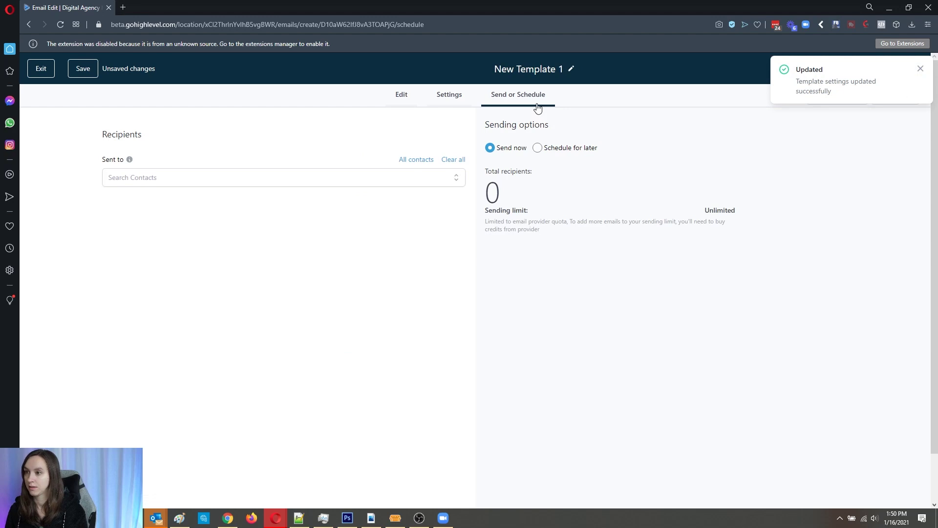
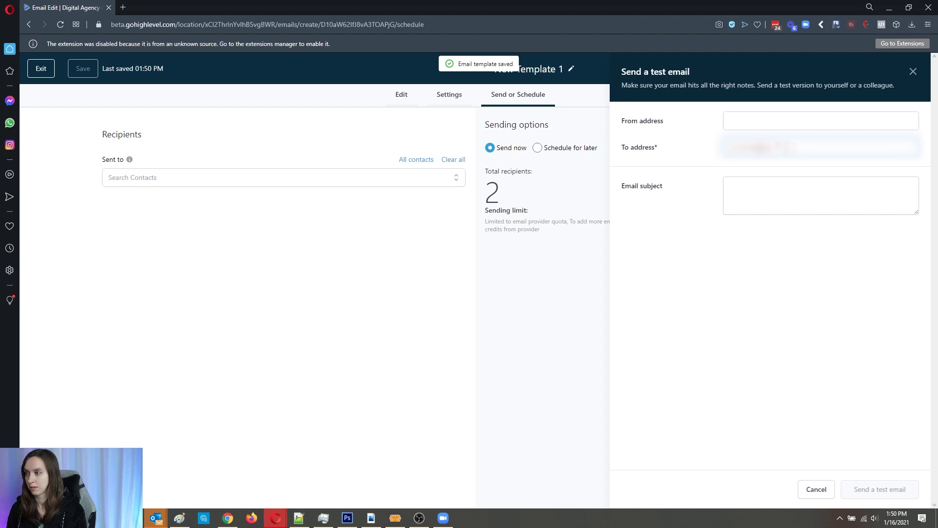
{"action": "left_click", "coordinate": [730, 186]}
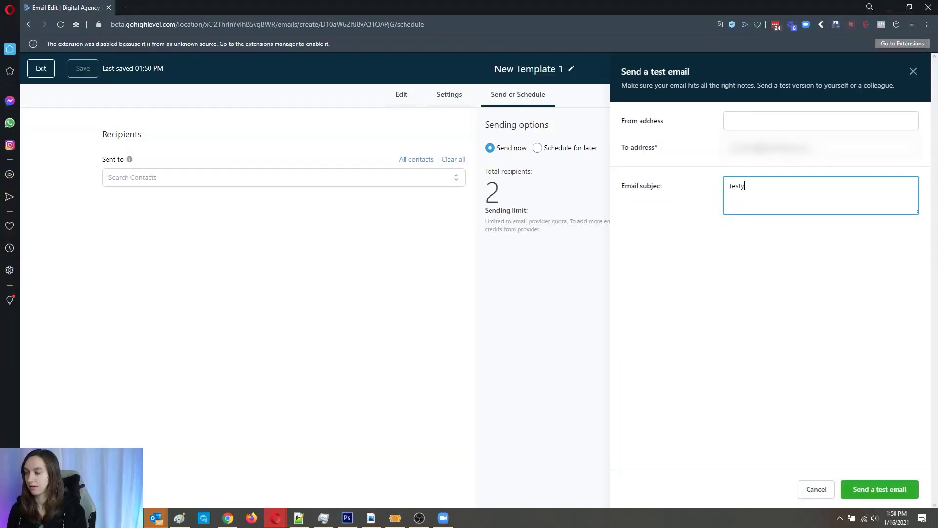
{"action": "left_click", "coordinate": [868, 488]}
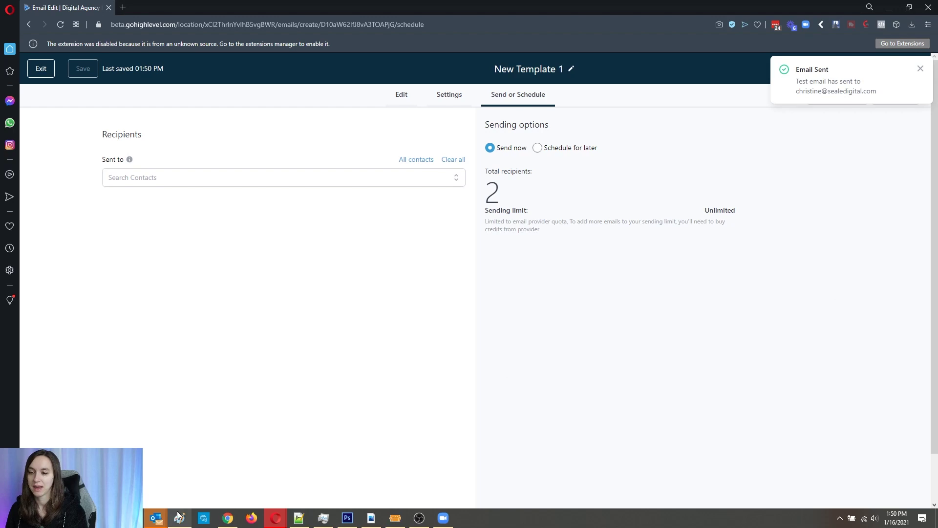
- Switch to Outlook, fetch new mail and review the received "testy" email from its logo down to the footer
{"action": "mouse_move", "coordinate": [156, 518]}
{"action": "left_click", "coordinate": [175, 471]}
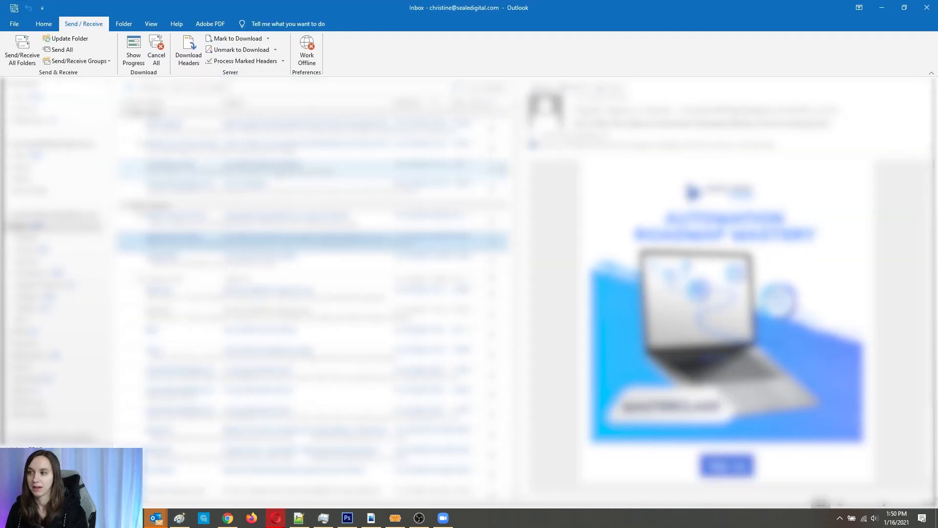
{"action": "left_click", "coordinate": [24, 62]}
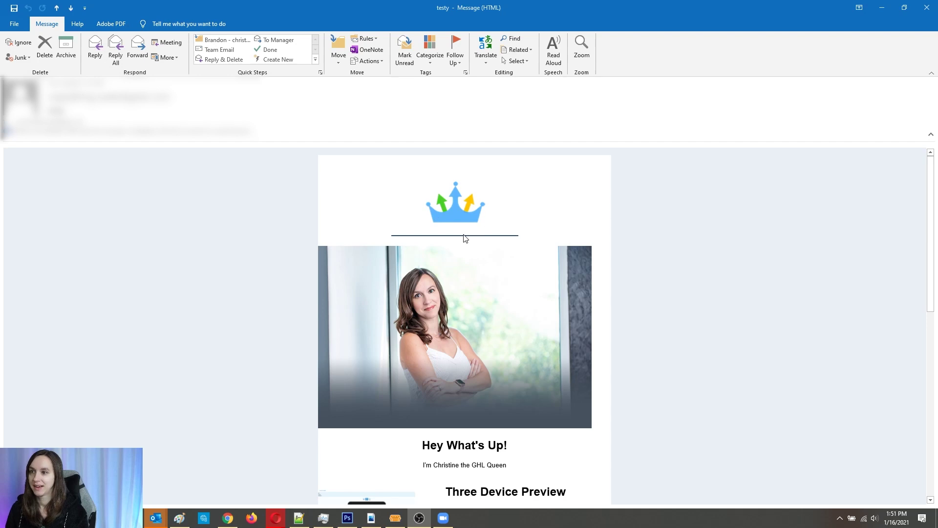
{"action": "scroll", "coordinate": [465, 238], "scroll_direction": "down", "scroll_amount": 5}
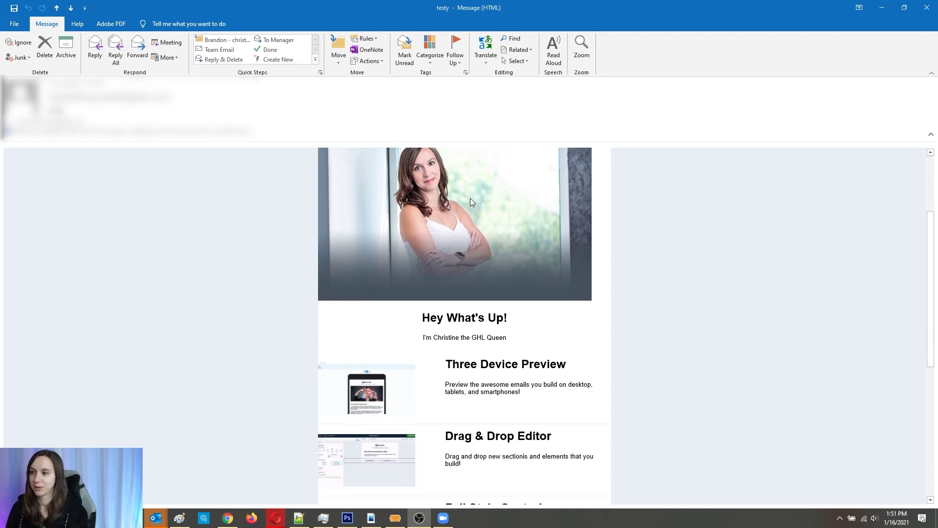
{"action": "scroll", "coordinate": [472, 210], "scroll_direction": "down", "scroll_amount": 5}
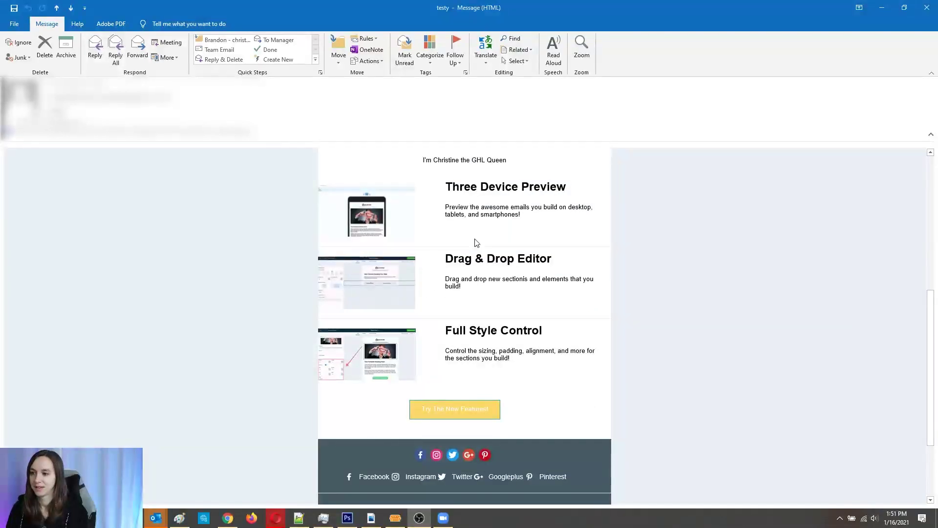
{"action": "scroll", "coordinate": [477, 242], "scroll_direction": "down", "scroll_amount": 3}
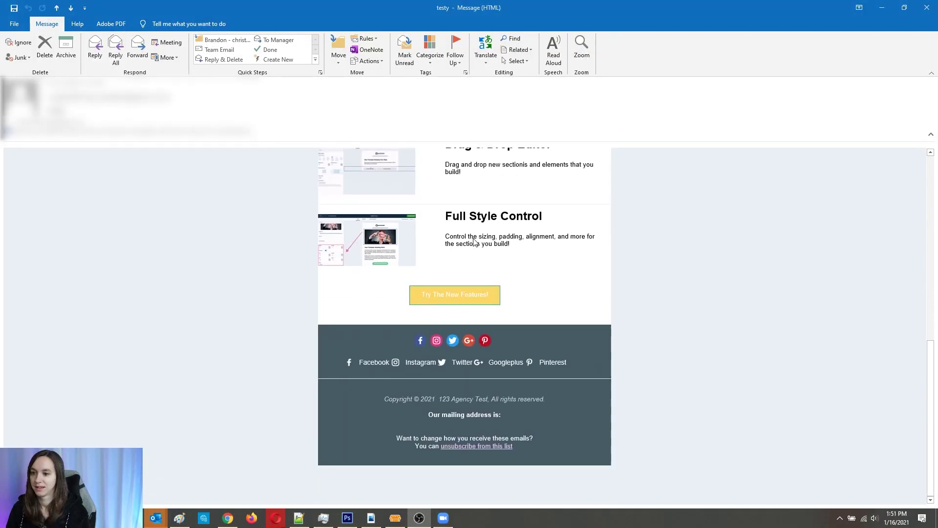
- Test the "unsubscribe from this list" link in the received email's footer, without unsubscribing, and return to the email editor in the browser
{"action": "left_click", "coordinate": [486, 446]}
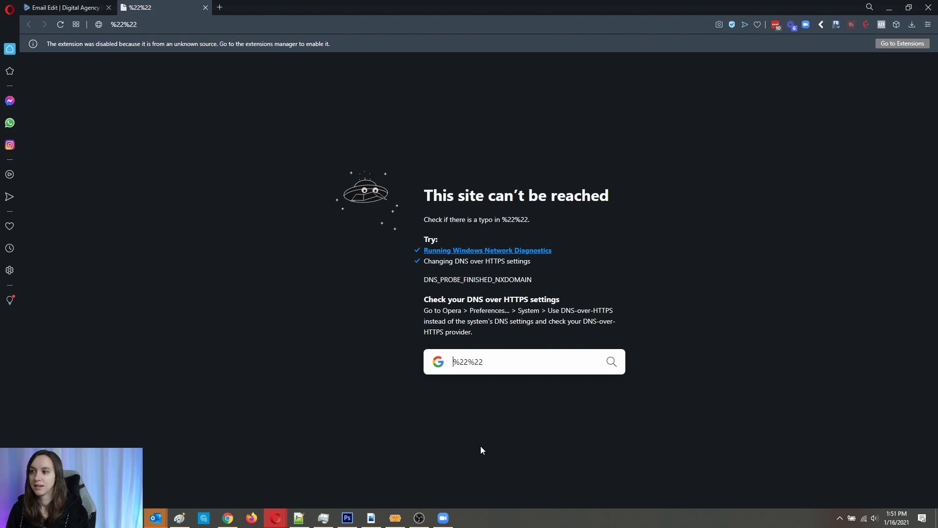
{"action": "left_click", "coordinate": [205, 7]}
{"action": "key", "text": "alt+Tab"}
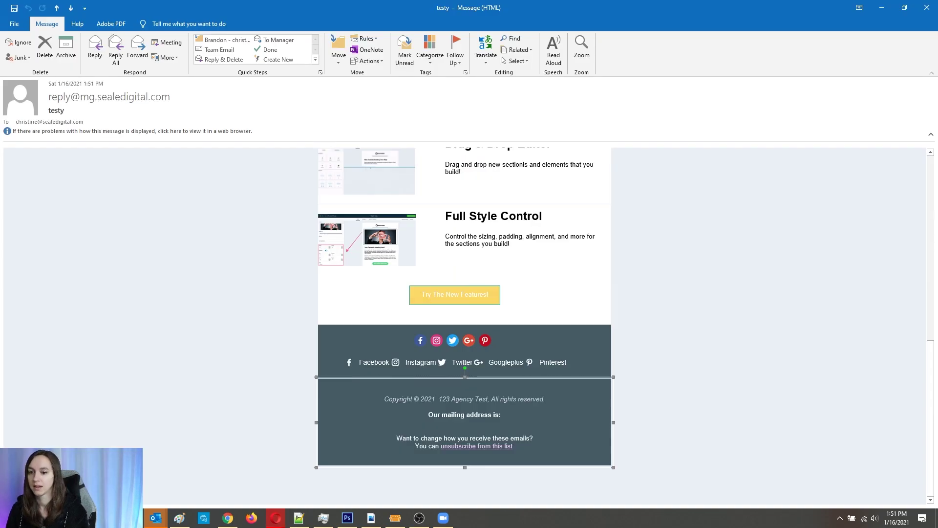
{"action": "left_click", "coordinate": [476, 445]}
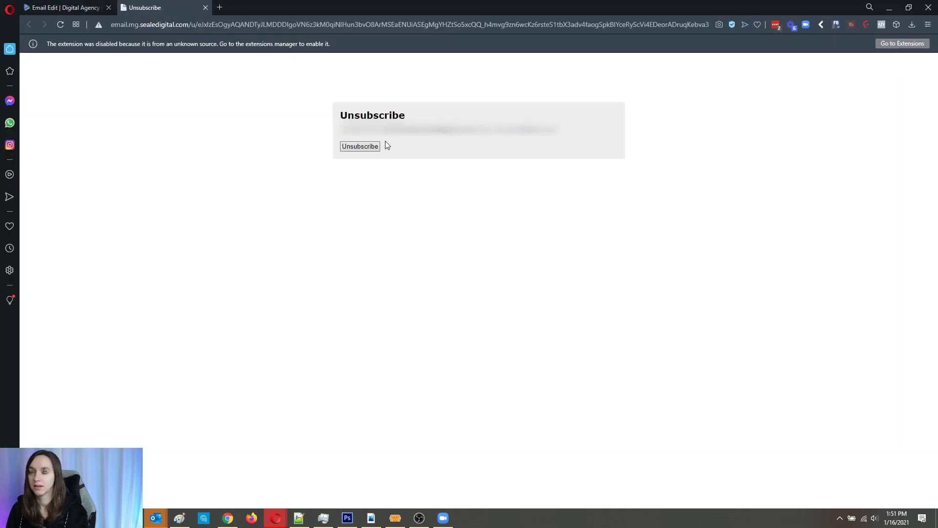
{"action": "key", "text": "alt+Tab"}
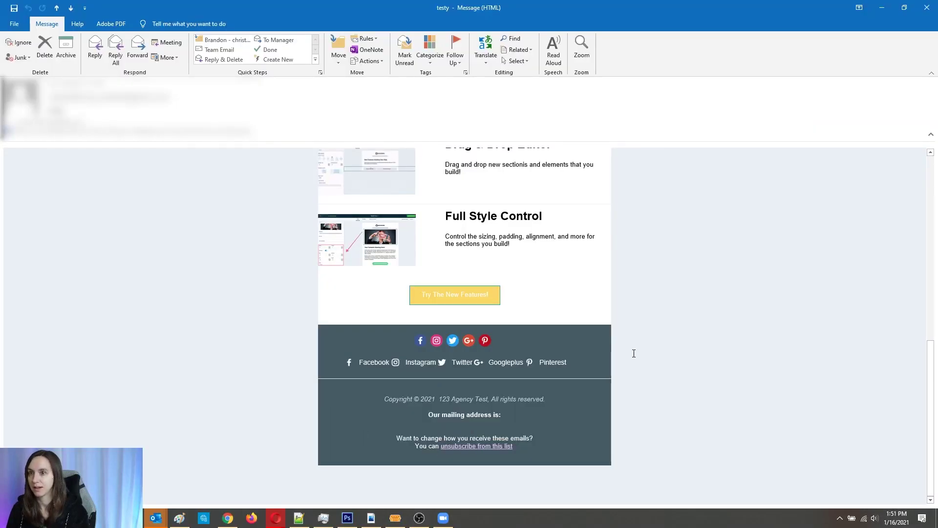
{"action": "left_click", "coordinate": [882, 7]}
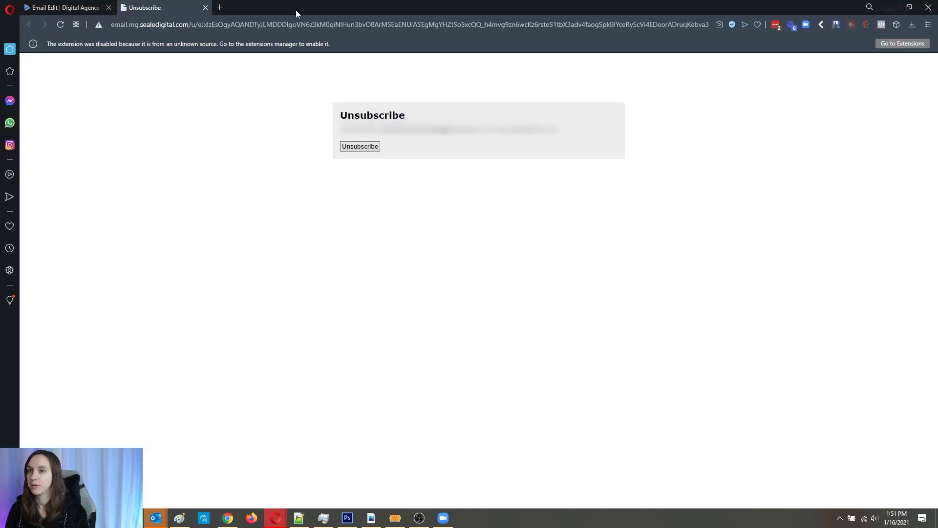
{"action": "left_click", "coordinate": [60, 6]}
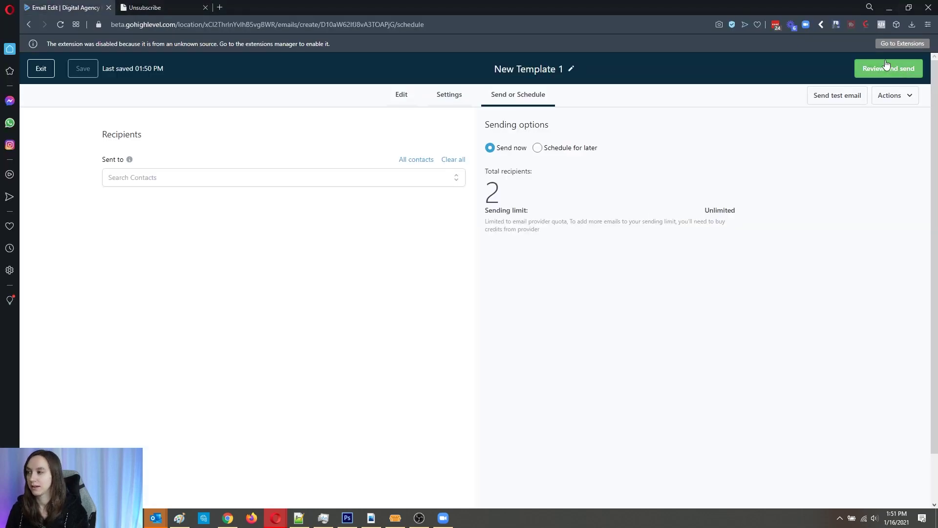
- Exit the current email and create a new marketing email from the Simple template
{"action": "left_click", "coordinate": [42, 70]}
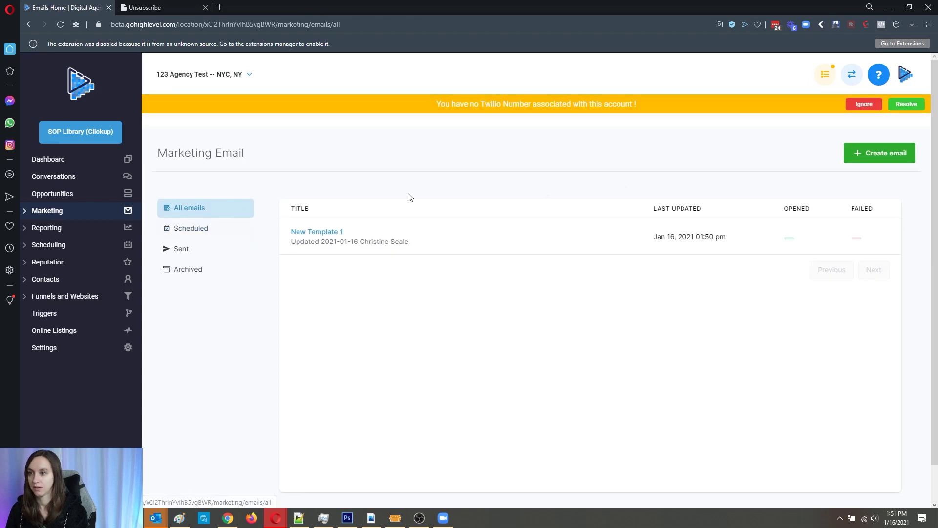
{"action": "left_click", "coordinate": [877, 155]}
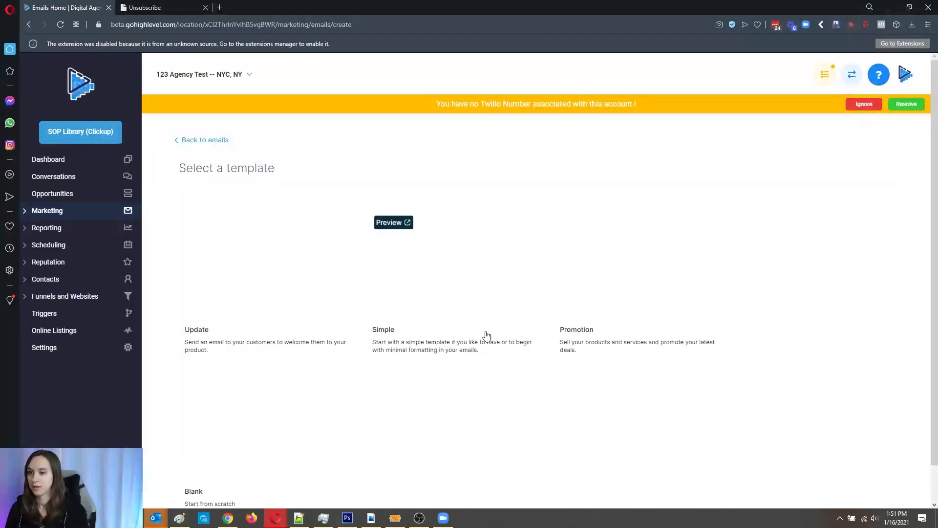
{"action": "left_click", "coordinate": [457, 299]}
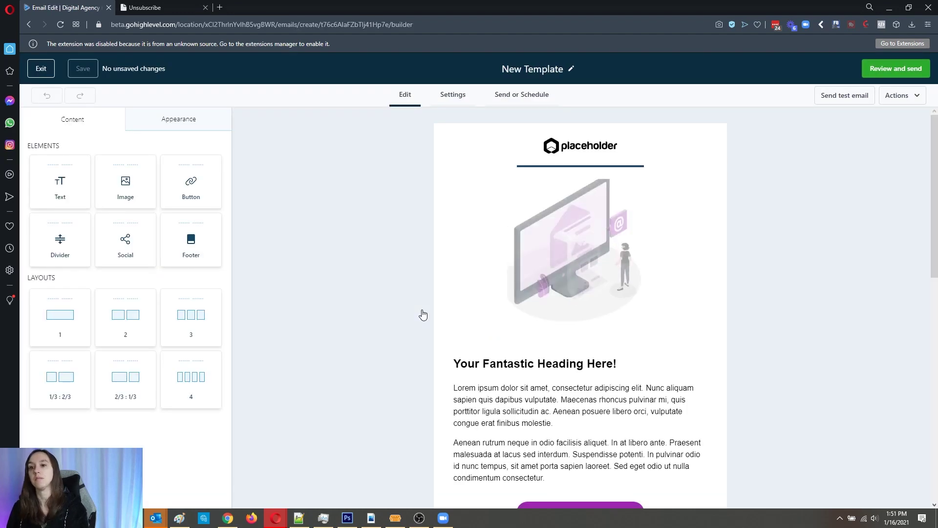
- Look through the Simple template's content, open its footer for editing and review the copyright and mailing address text
{"action": "scroll", "coordinate": [534, 294], "scroll_direction": "down", "scroll_amount": 3}
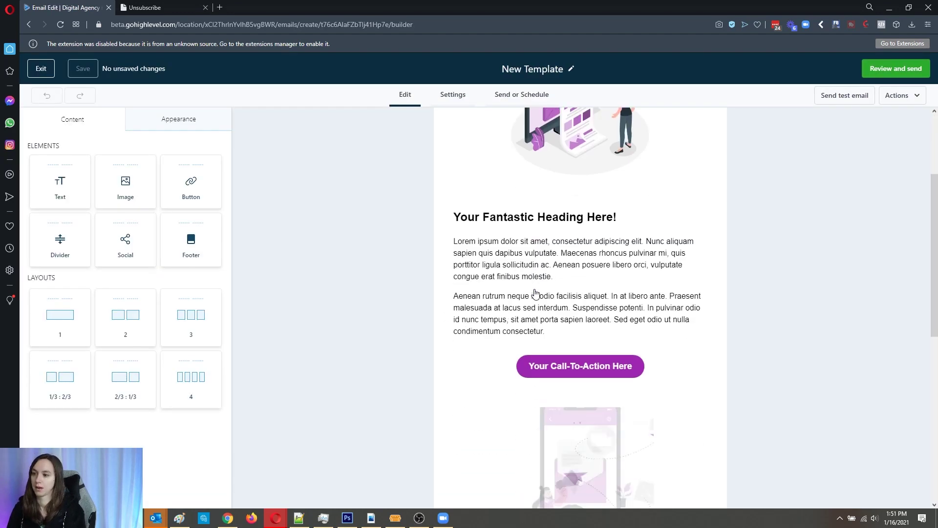
{"action": "scroll", "coordinate": [535, 294], "scroll_direction": "down", "scroll_amount": 3}
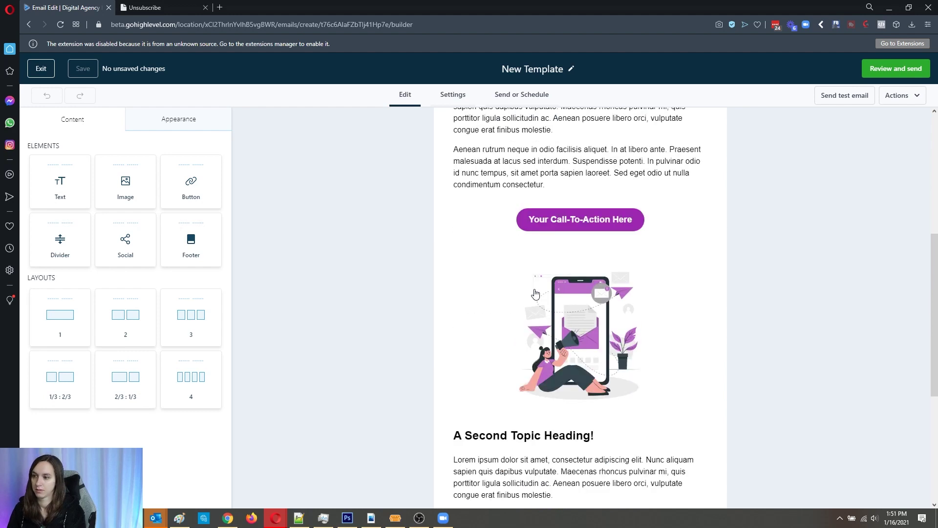
{"action": "scroll", "coordinate": [565, 329], "scroll_direction": "down", "scroll_amount": 4}
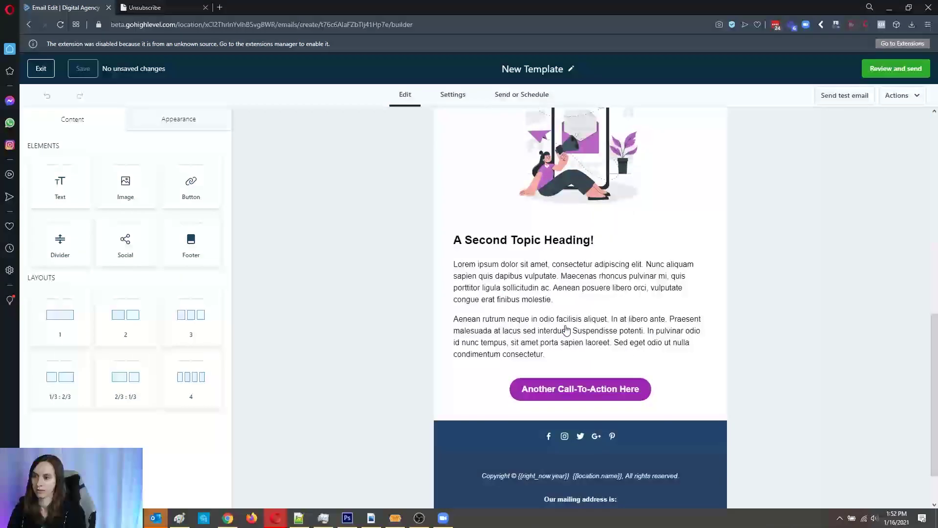
{"action": "scroll", "coordinate": [565, 330], "scroll_direction": "down", "scroll_amount": 1}
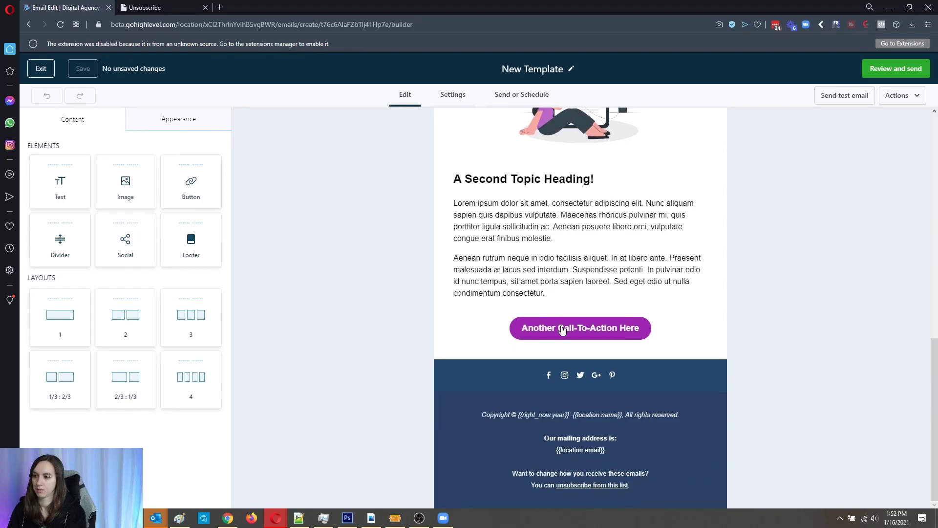
{"action": "left_click", "coordinate": [613, 491]}
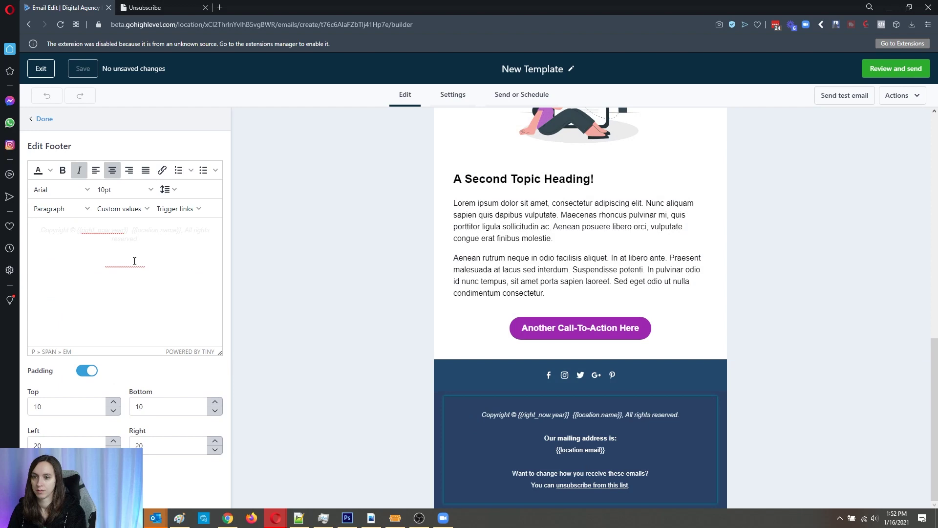
{"action": "left_click", "coordinate": [135, 261]}
{"action": "triple_click", "coordinate": [138, 266]}
{"action": "left_click", "coordinate": [103, 262]}
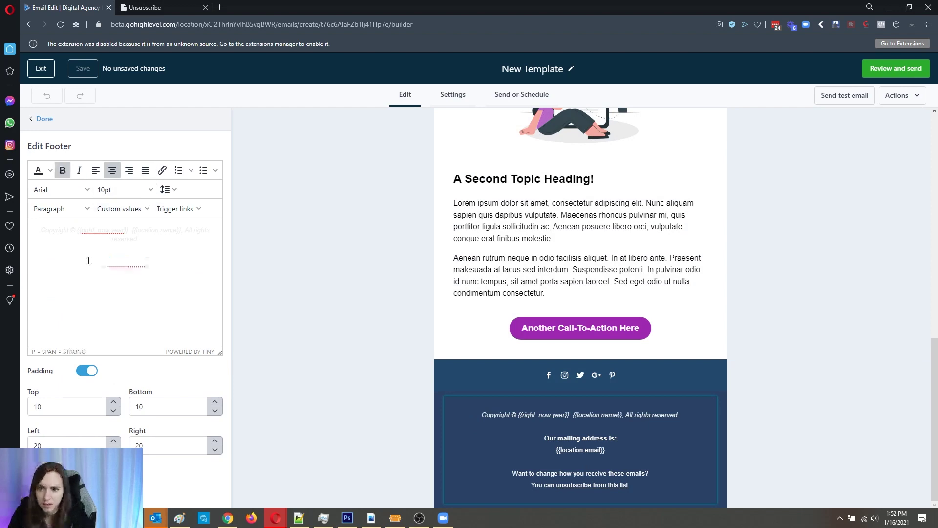
{"action": "double_click", "coordinate": [101, 229]}
{"action": "triple_click", "coordinate": [128, 238]}
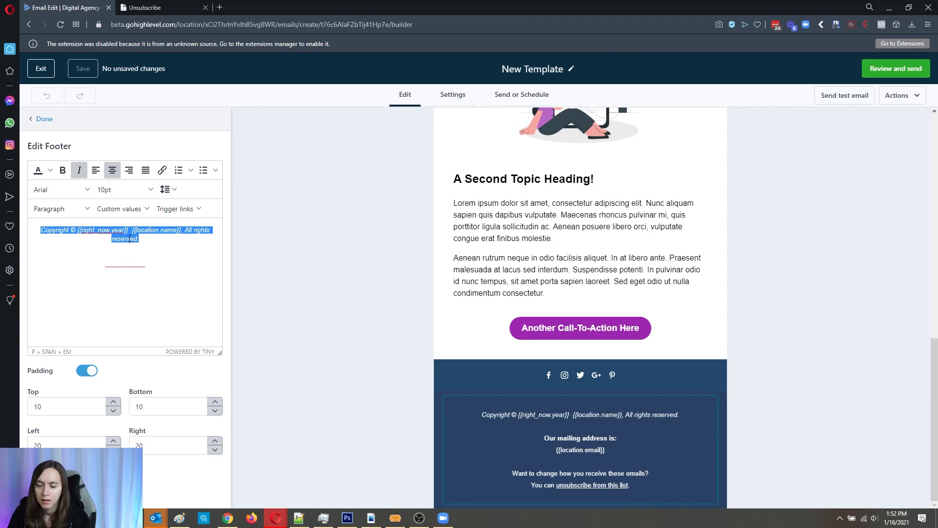
- Check the URL behind the footer's "unsubscribe from this list" text and leave the link settings without saving
{"action": "triple_click", "coordinate": [77, 257]}
{"action": "left_click_drag", "start_coordinate": [102, 255], "coordinate": [171, 321]}
{"action": "left_click", "coordinate": [166, 289]}
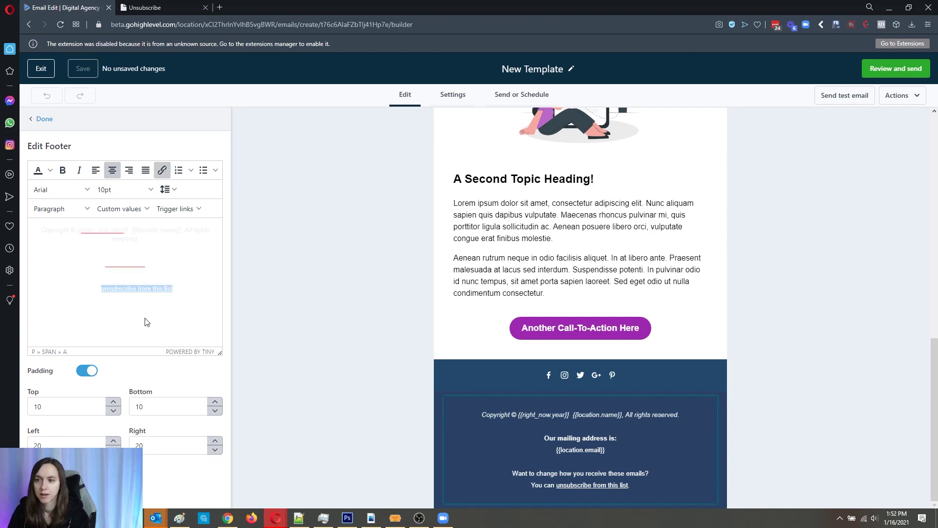
{"action": "left_click", "coordinate": [161, 170]}
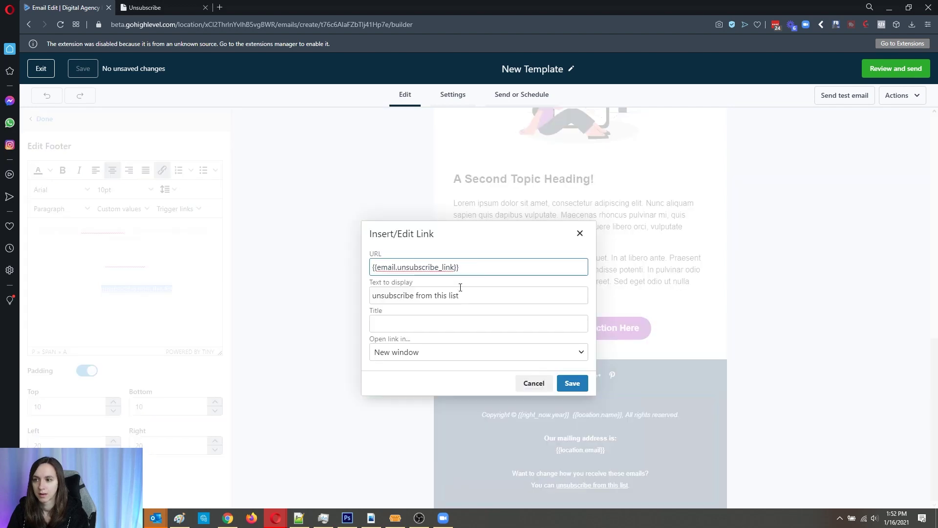
{"action": "left_click", "coordinate": [580, 233]}
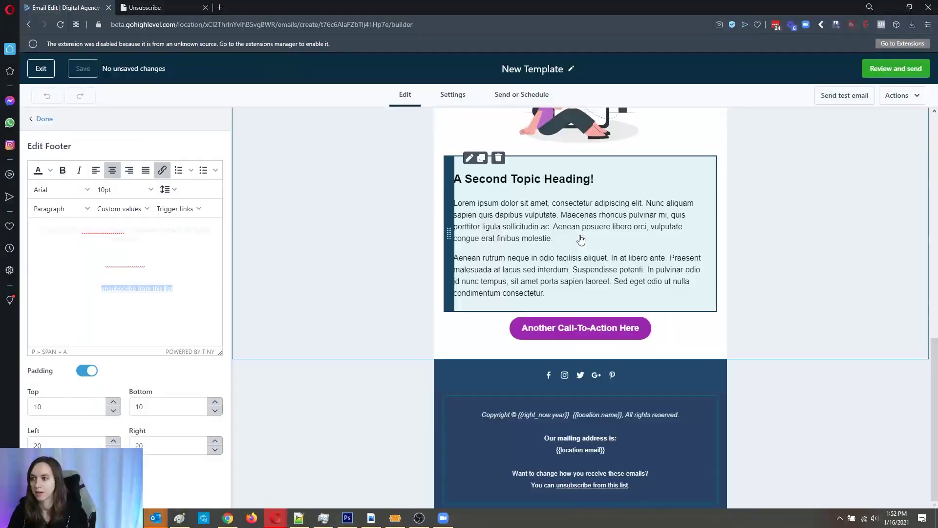
- Inspect the layout settings of the footer row and of the main content section with the heading
{"action": "left_click", "coordinate": [410, 429]}
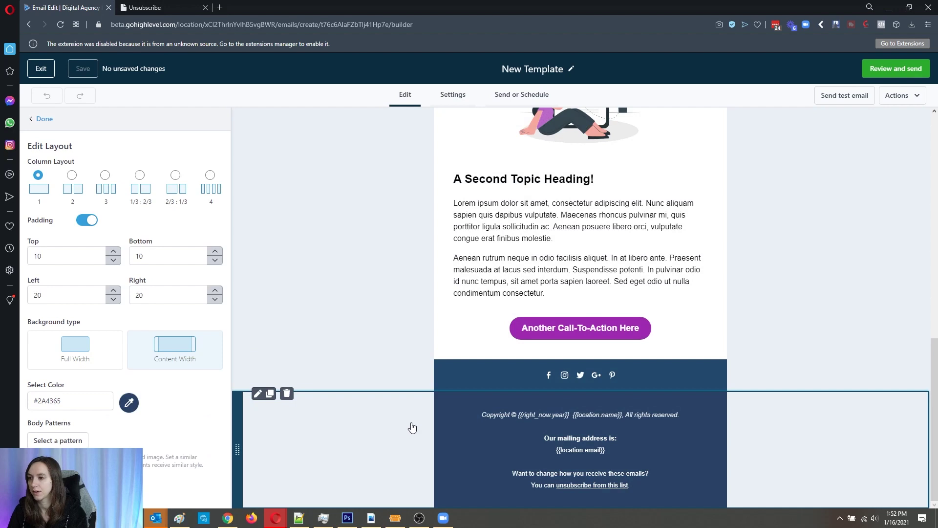
{"action": "scroll", "coordinate": [498, 320], "scroll_direction": "up", "scroll_amount": 10}
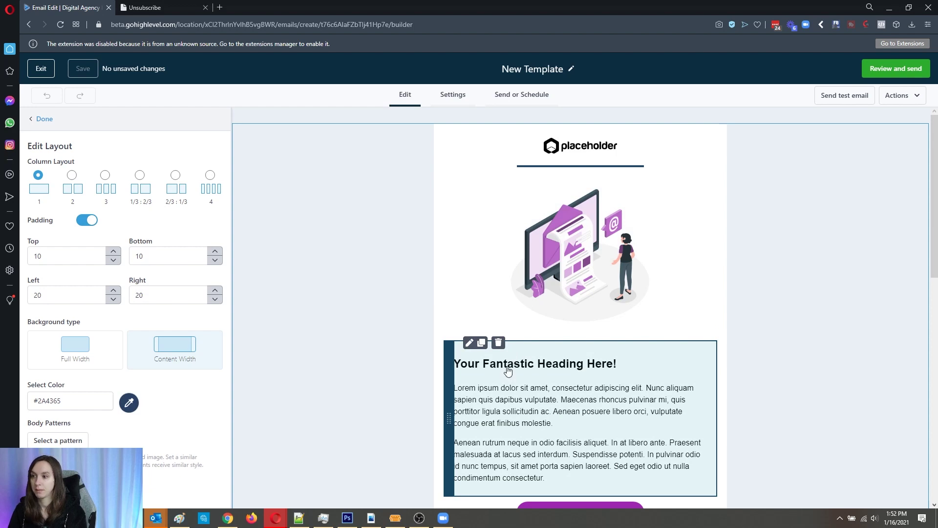
{"action": "left_click_drag", "start_coordinate": [508, 370], "coordinate": [512, 229]}
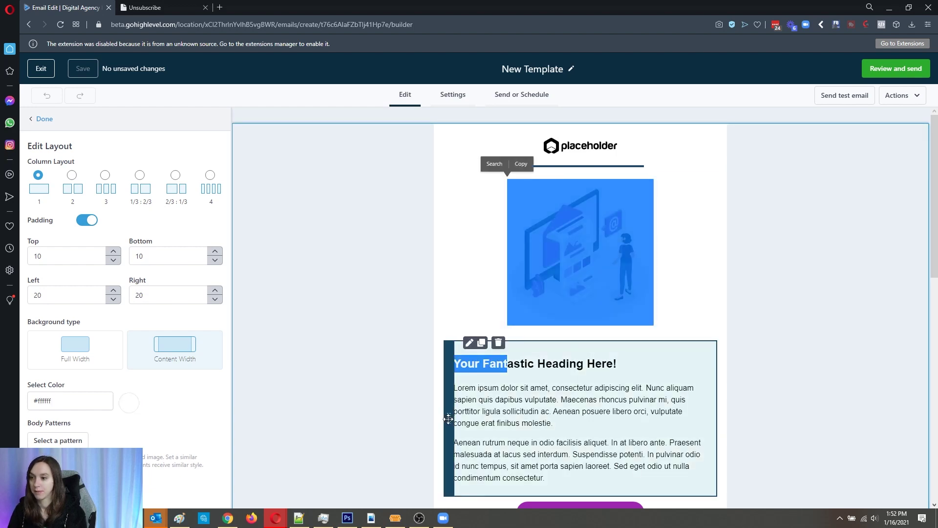
{"action": "mouse_move", "coordinate": [449, 374]}
{"action": "left_mouse_down"}
{"action": "mouse_move", "coordinate": [453, 236]}
{"action": "mouse_move", "coordinate": [452, 373]}
{"action": "left_mouse_up"}
- Exit the Simple email, create another new email from the Promotion template and look over its product sections
{"action": "left_click", "coordinate": [41, 69]}
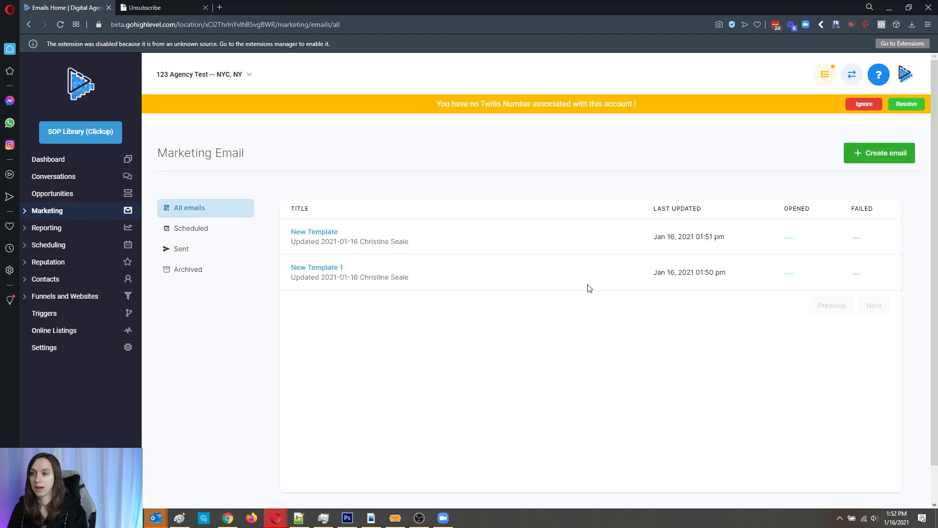
{"action": "left_click", "coordinate": [885, 160]}
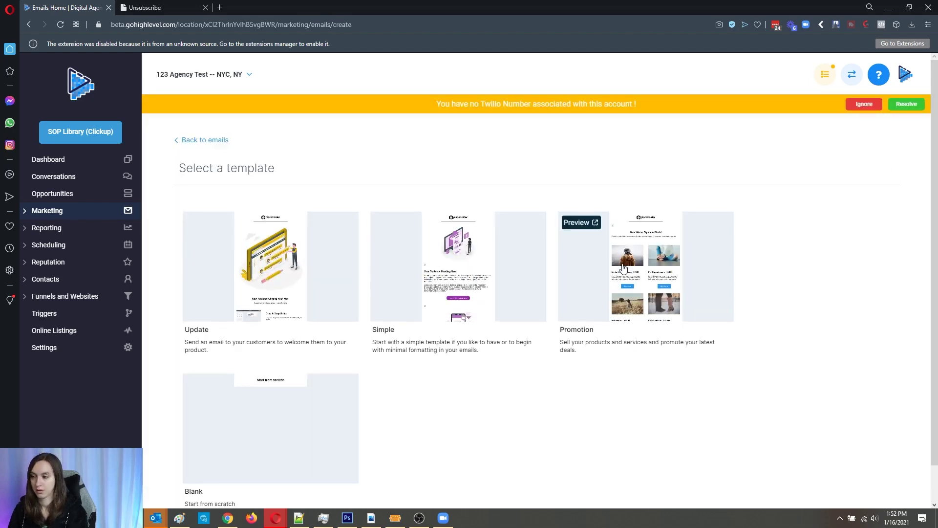
{"action": "left_click", "coordinate": [623, 269]}
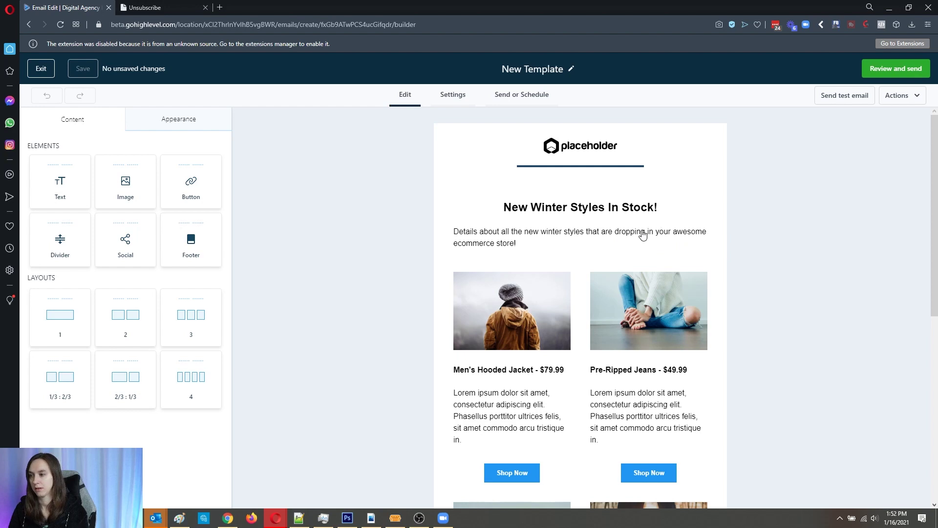
{"action": "scroll", "coordinate": [642, 233], "scroll_direction": "down", "scroll_amount": 2}
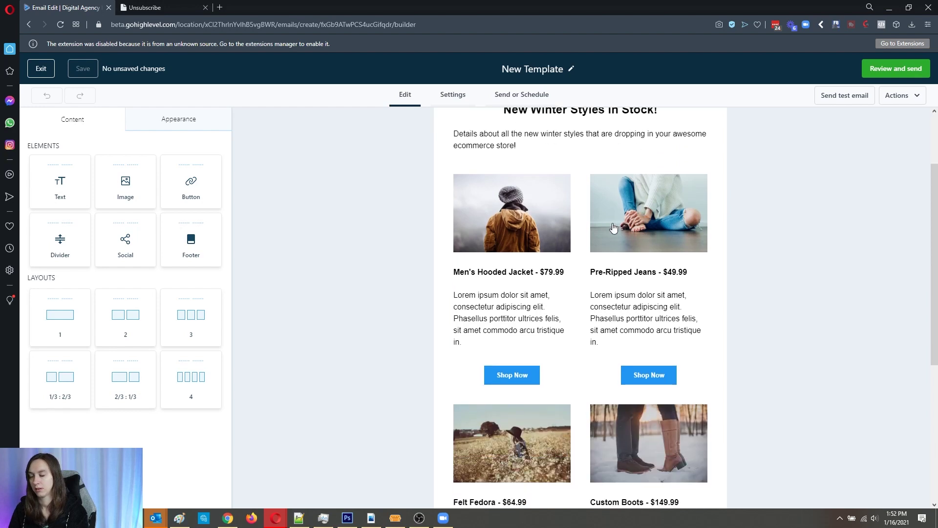
- Look through the rest of the Promotion template, including its remaining products, social icons and footer
{"action": "scroll", "coordinate": [598, 224], "scroll_direction": "down", "scroll_amount": 1}
{"action": "scroll", "coordinate": [597, 224], "scroll_direction": "down", "scroll_amount": 5}
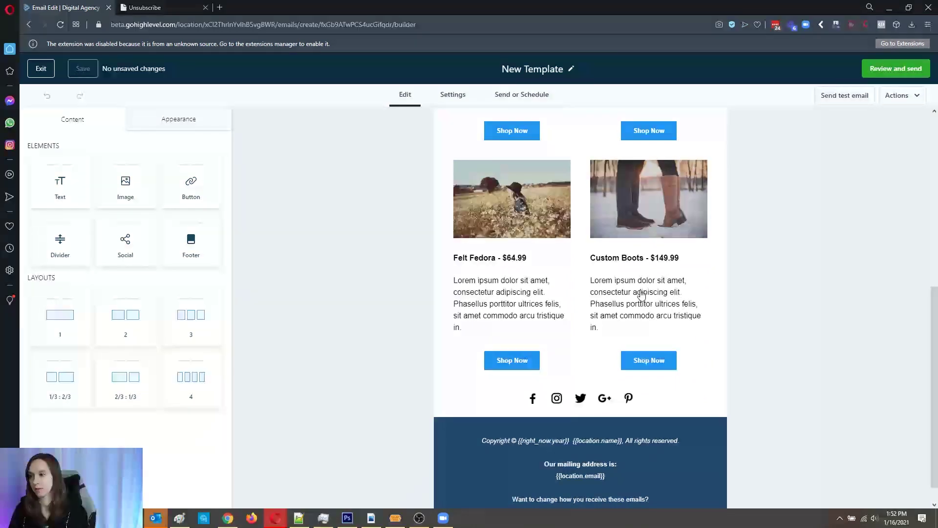
{"action": "scroll", "coordinate": [640, 283], "scroll_direction": "down", "scroll_amount": 1}
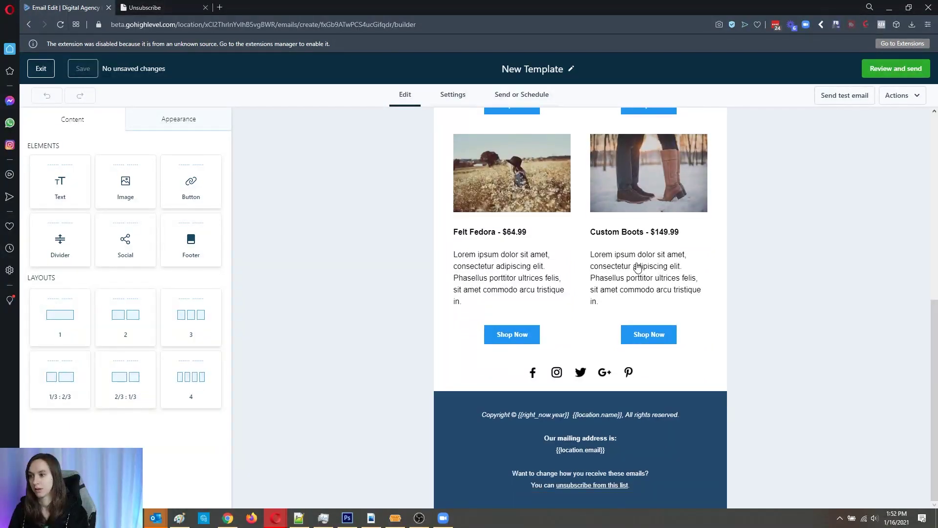
{"action": "scroll", "coordinate": [637, 268], "scroll_direction": "up", "scroll_amount": 8}
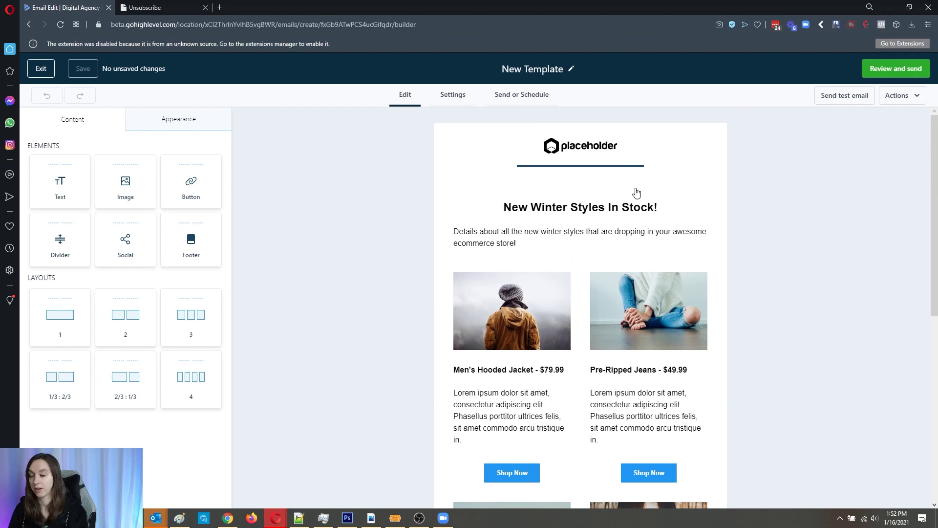
- Exit the Promotion email and create another new email from the Blank template
{"action": "left_click", "coordinate": [40, 73]}
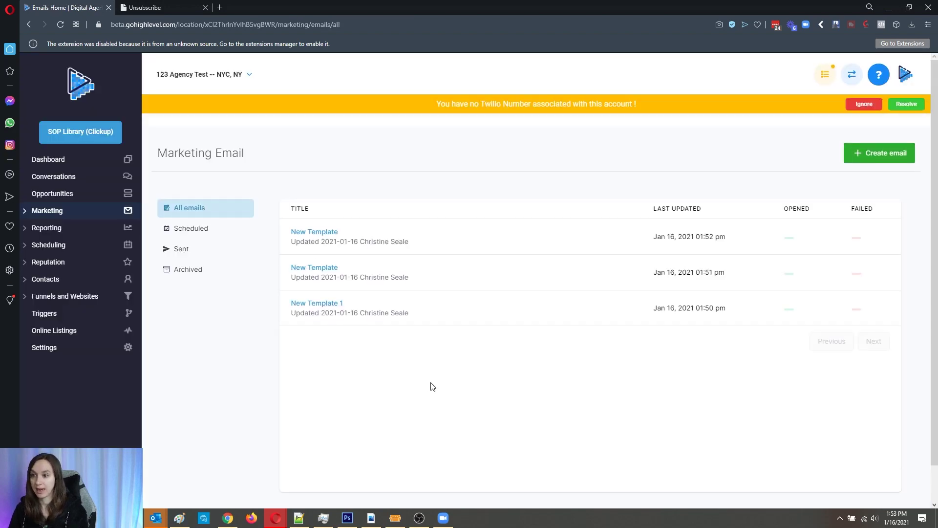
{"action": "left_click", "coordinate": [884, 156]}
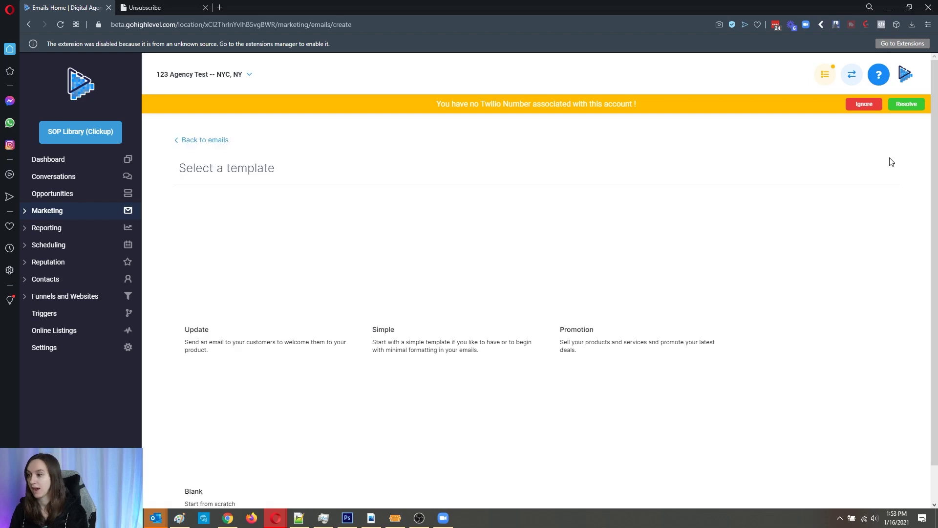
{"action": "scroll", "coordinate": [592, 329], "scroll_direction": "down", "scroll_amount": 1}
{"action": "left_click", "coordinate": [263, 374]}
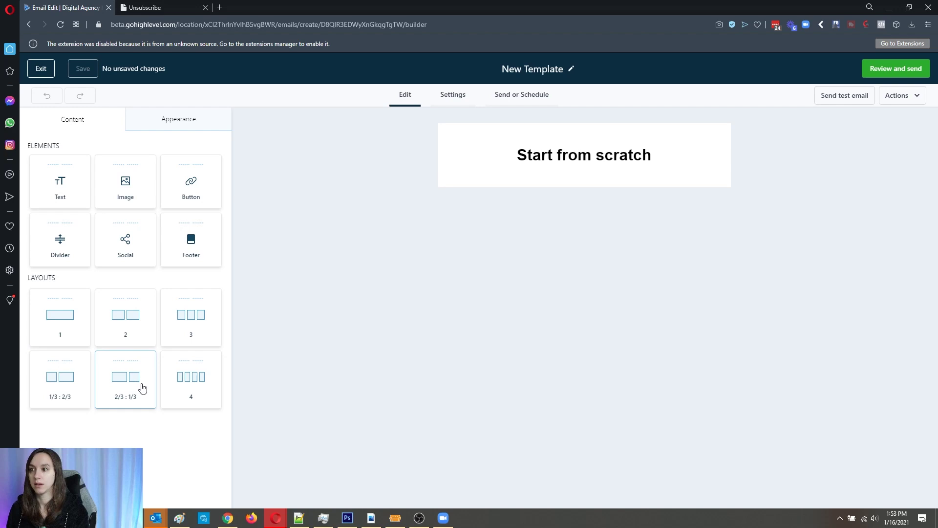
- Add an image element below the "Start from scratch" heading and replace its placeholder with the blue crown logo
{"action": "left_click_drag", "start_coordinate": [126, 196], "coordinate": [552, 169]}
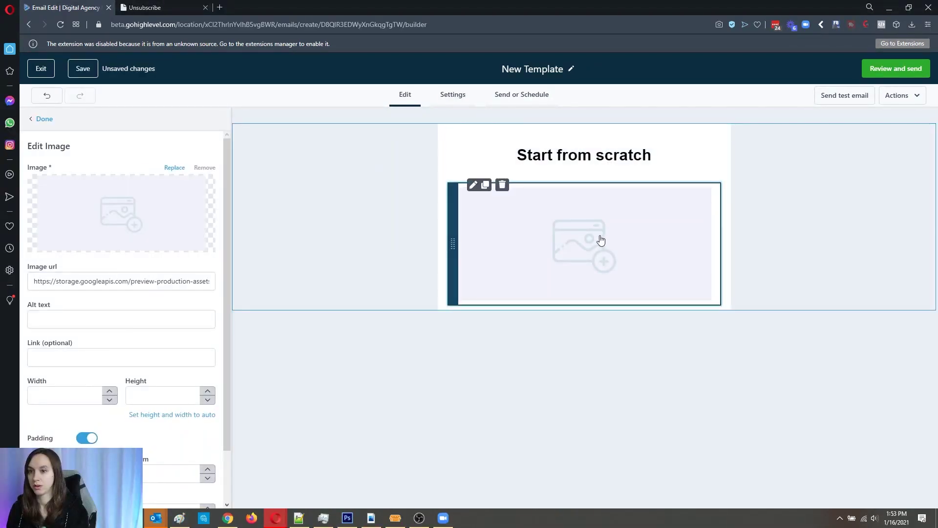
{"action": "left_click", "coordinate": [572, 218]}
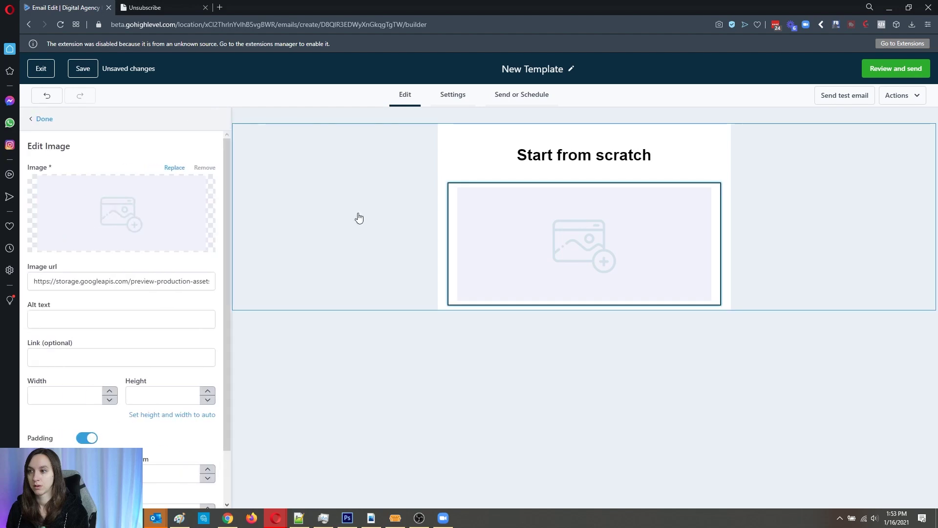
{"action": "left_click", "coordinate": [156, 206]}
{"action": "left_click", "coordinate": [702, 172]}
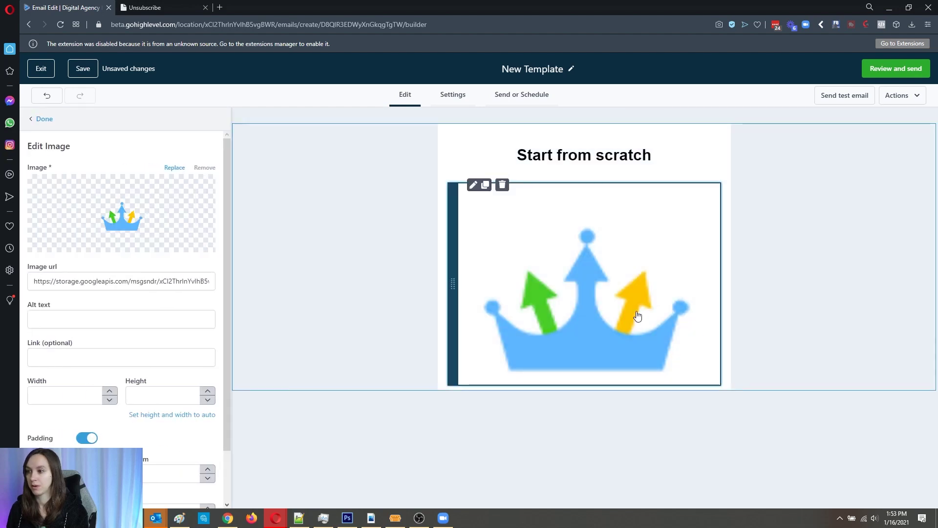
{"action": "left_click", "coordinate": [610, 319]}
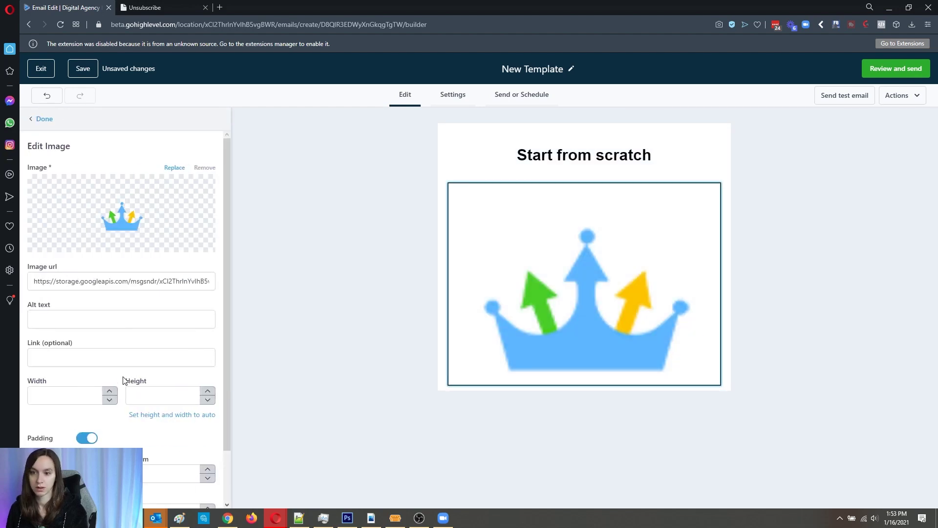
- Set the crown image's width to 100 and turn off its padding
{"action": "left_click", "coordinate": [78, 398]}
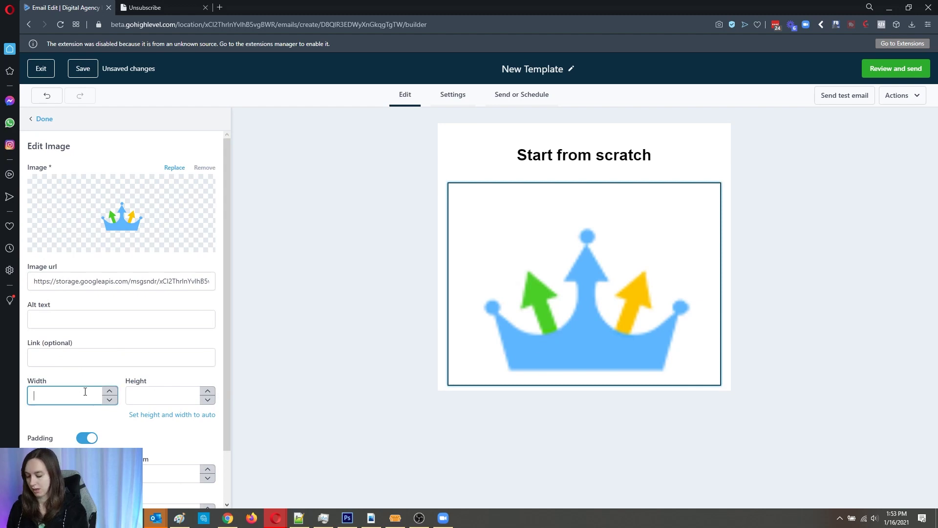
{"action": "type", "text": "100"}
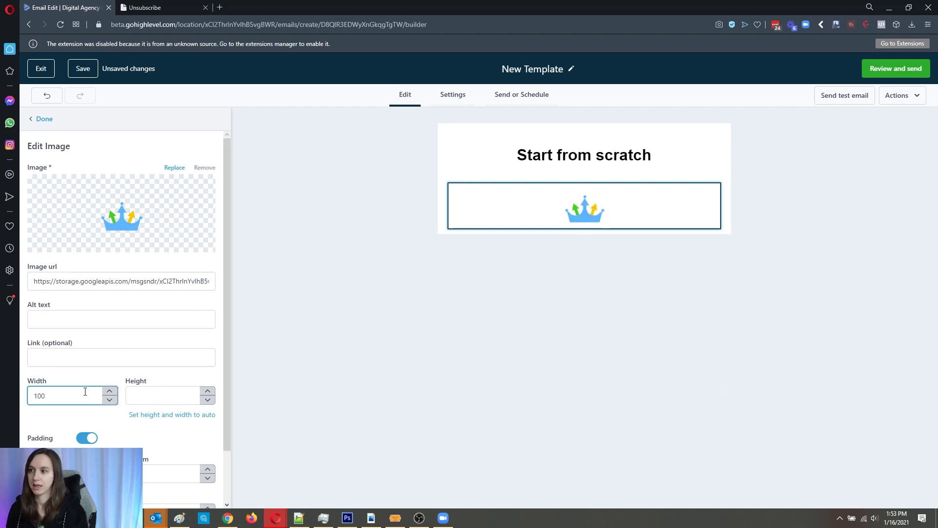
{"action": "scroll", "coordinate": [170, 337], "scroll_direction": "down", "scroll_amount": 1}
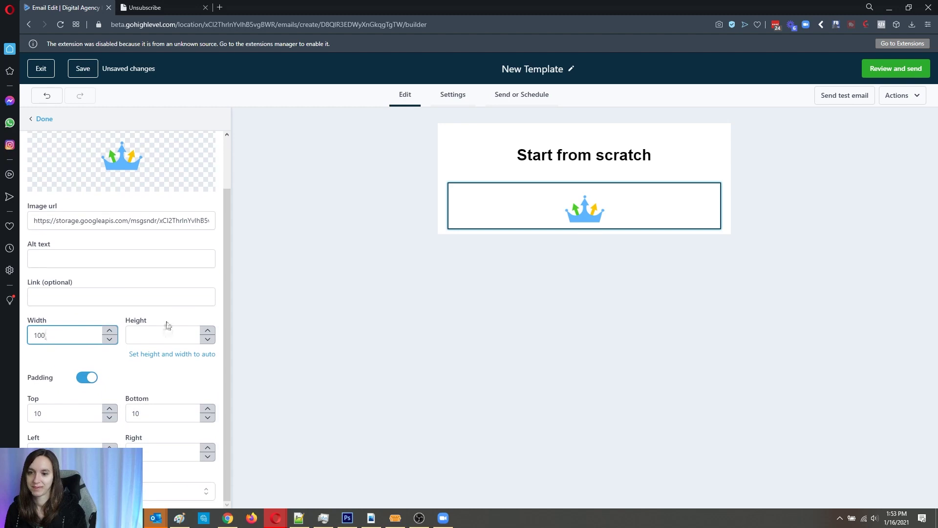
{"action": "left_click", "coordinate": [86, 382]}
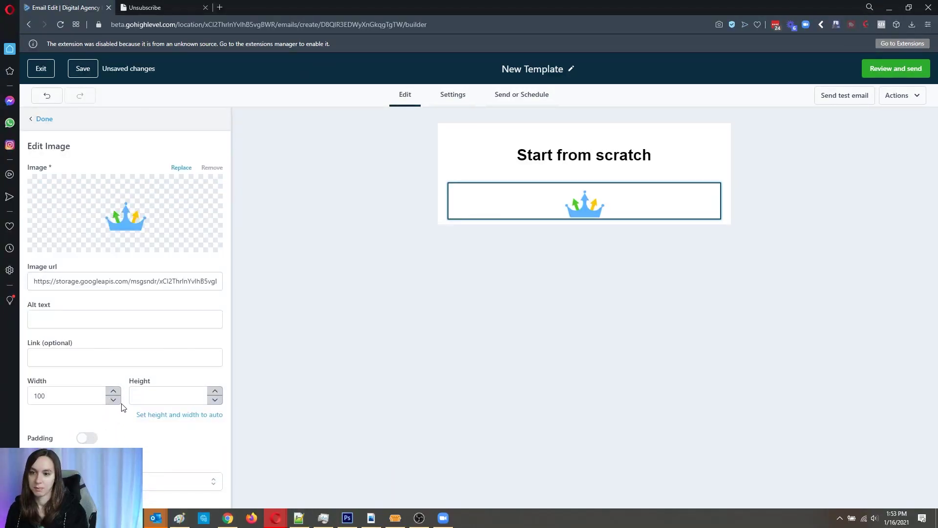
- Delete the "Start from scratch" heading, add a text element below the crown image and open it for editing
{"action": "left_click", "coordinate": [493, 148]}
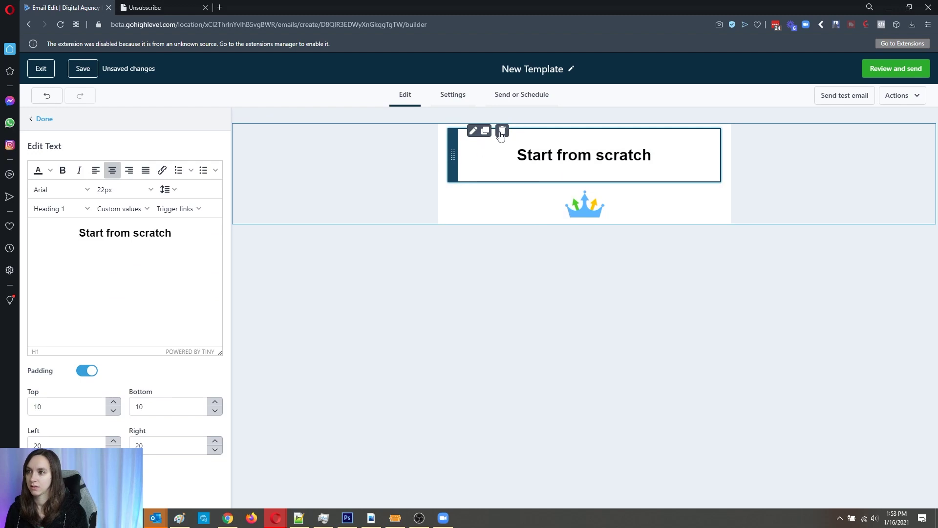
{"action": "left_click", "coordinate": [502, 130]}
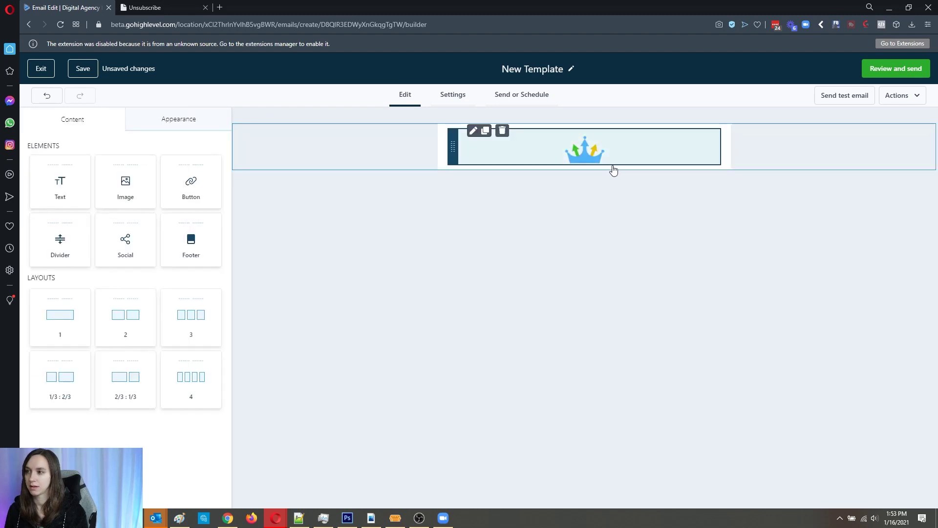
{"action": "left_click_drag", "start_coordinate": [71, 184], "coordinate": [585, 164]}
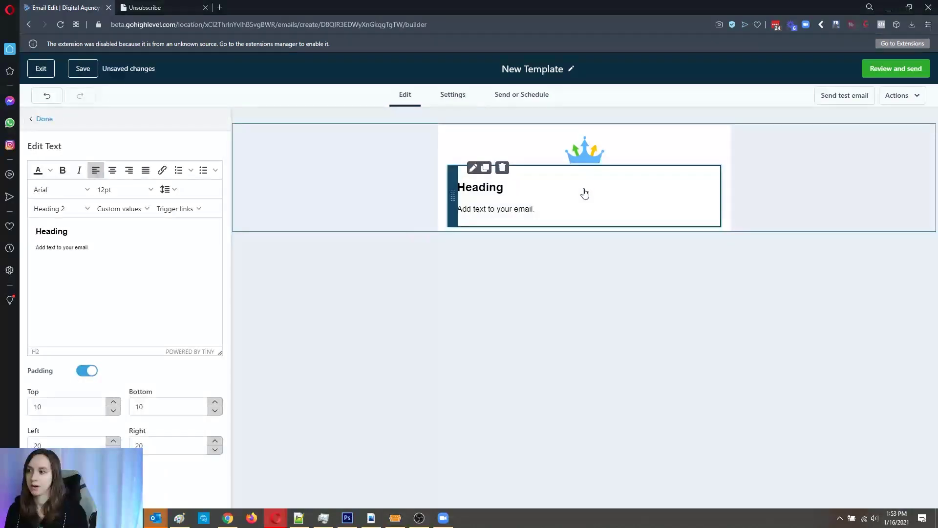
{"action": "double_click", "coordinate": [477, 189]}
{"action": "left_click", "coordinate": [476, 190]}
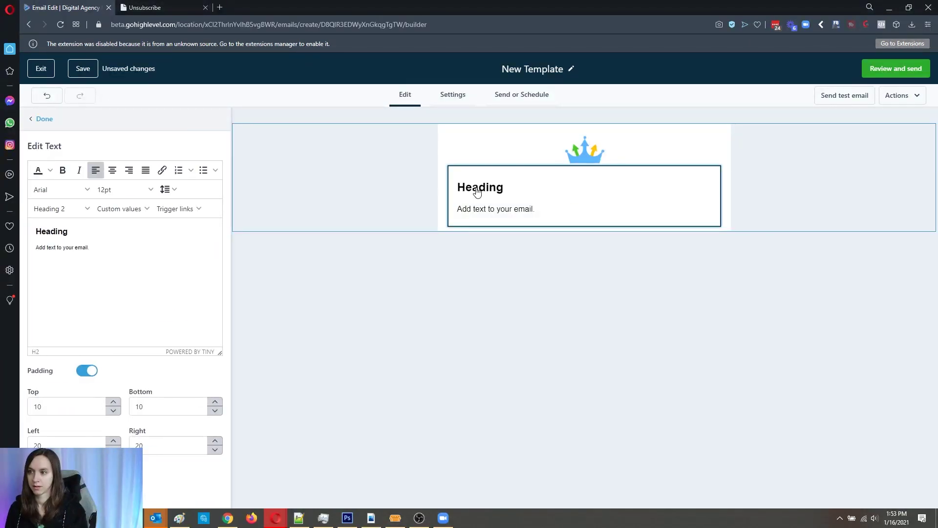
{"action": "left_click", "coordinate": [483, 191]}
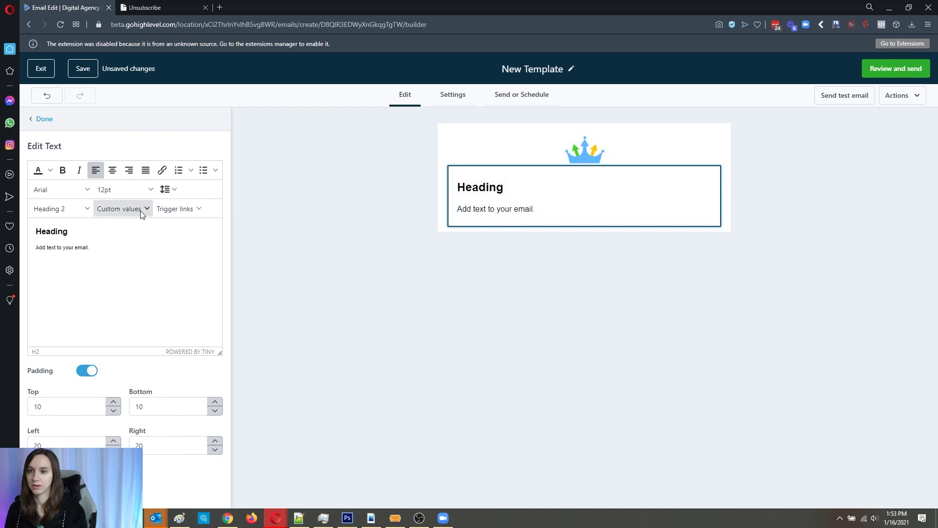
- Change the heading to "Weekly Update!" and the body text to "Hey I have a new YouTube video out about the email builder"
{"action": "left_click_drag", "start_coordinate": [74, 232], "coordinate": [27, 233]}
{"action": "type", "text": "Weekly Update!"}
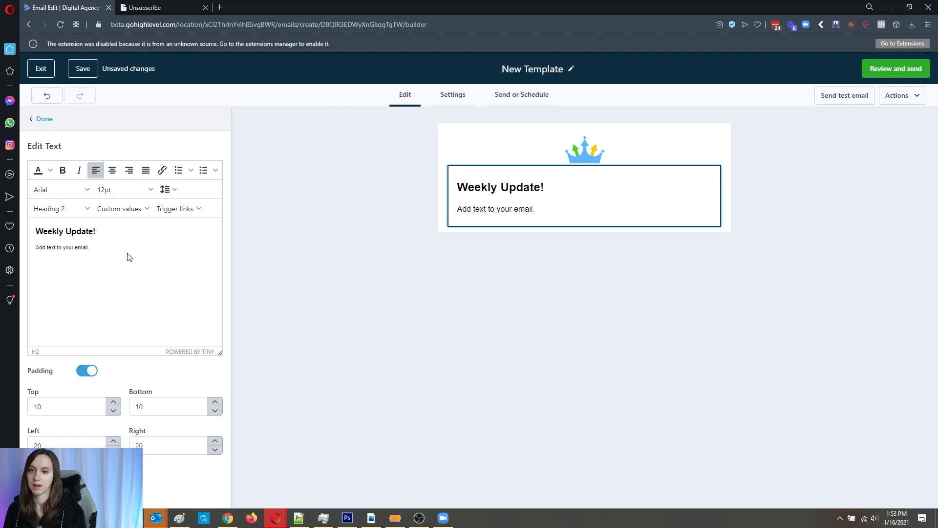
{"action": "left_click_drag", "start_coordinate": [111, 246], "coordinate": [14, 250]}
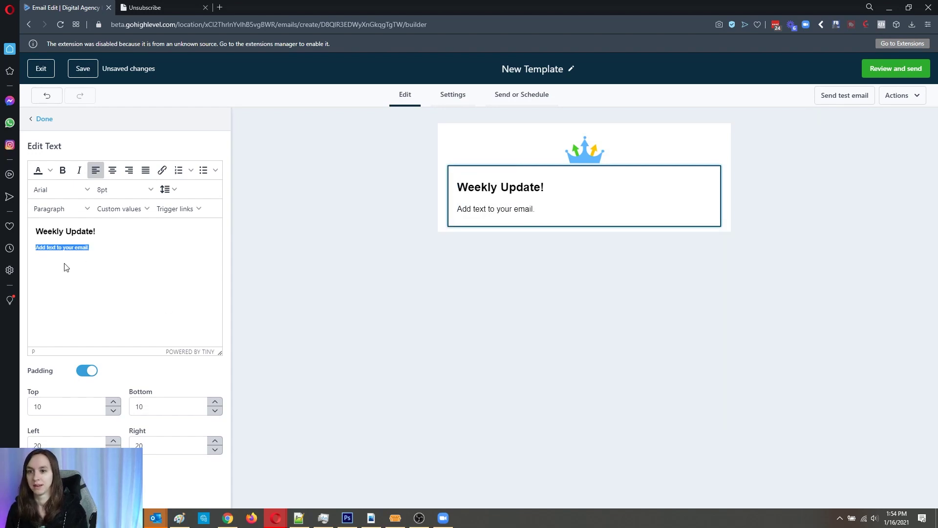
{"action": "type", "text": "Hey I have a new YouTube video"}
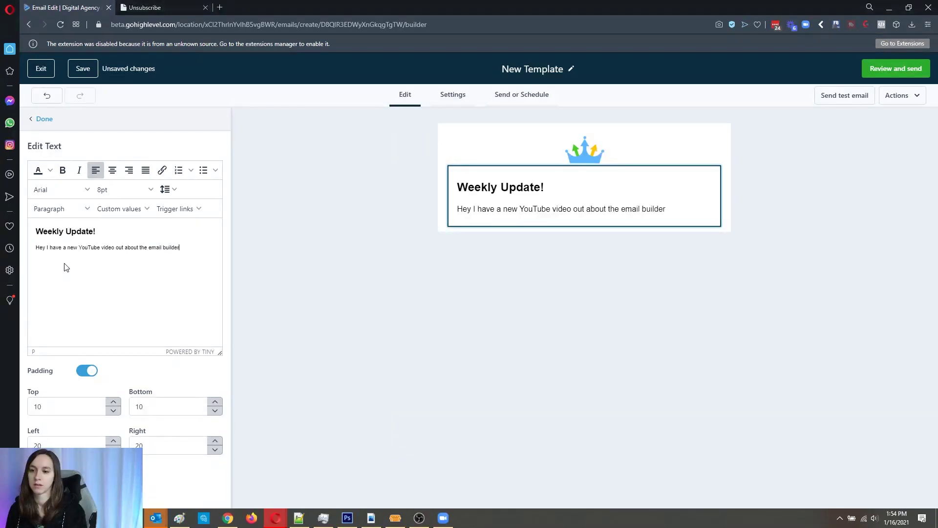
- Go back out of the email builder, glance at the Unsubscribe page and return to the blank email's builder
{"action": "key", "text": "alt+Left"}
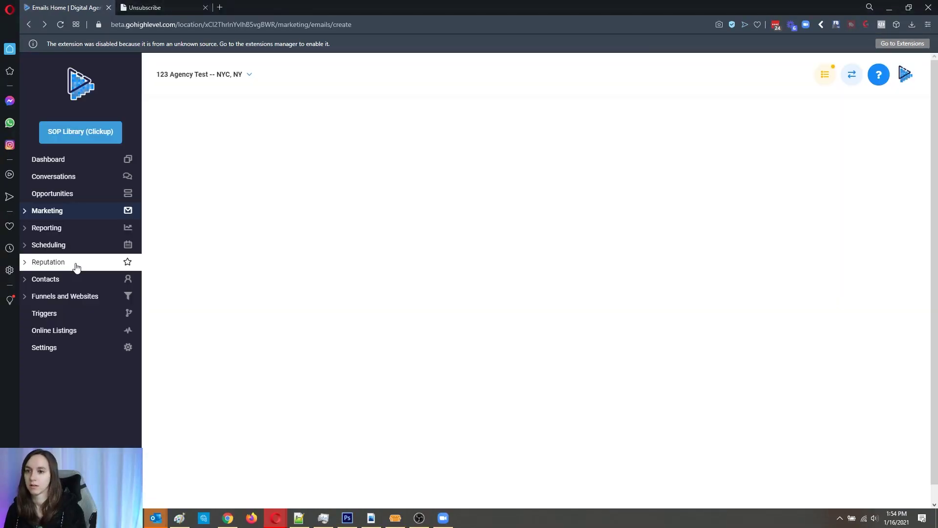
{"action": "left_click", "coordinate": [155, 5]}
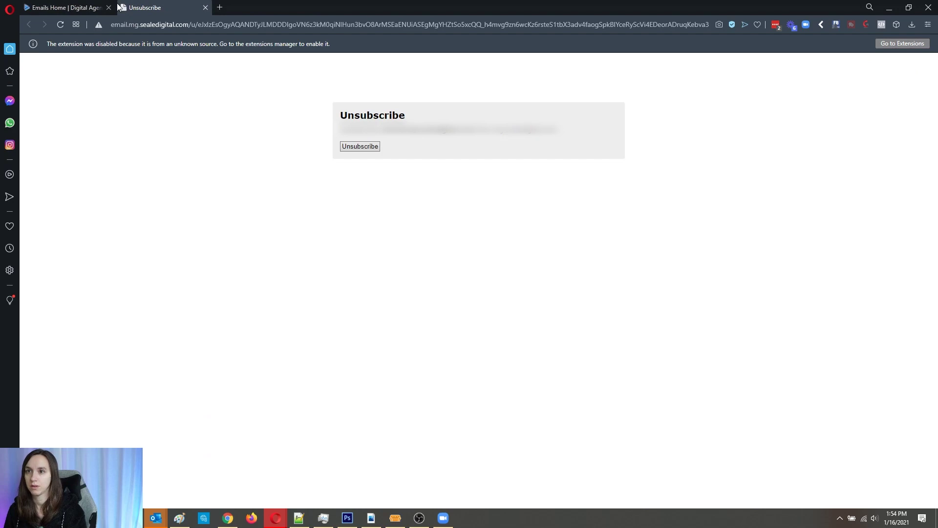
{"action": "left_click", "coordinate": [93, 8]}
{"action": "left_click", "coordinate": [46, 26]}
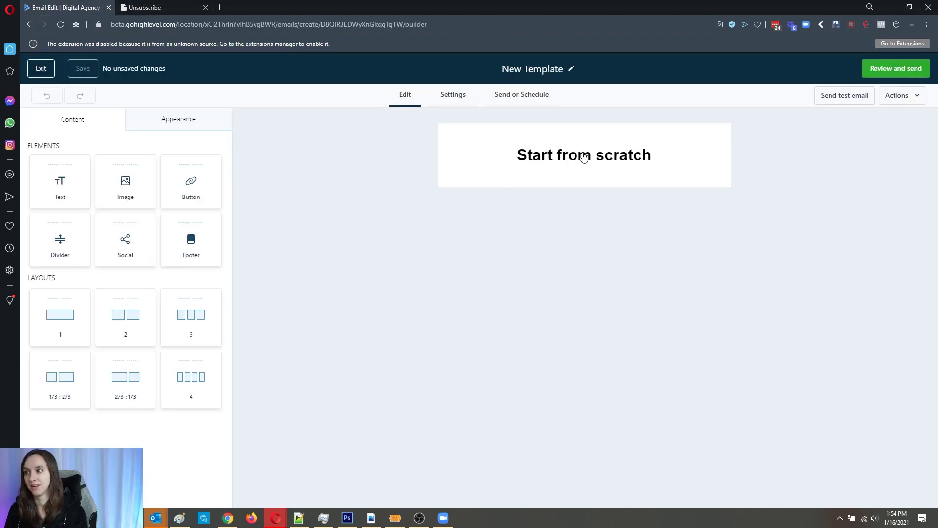
- Delete the "Start from scratch" heading and add an image element in its place
{"action": "left_click", "coordinate": [584, 156]}
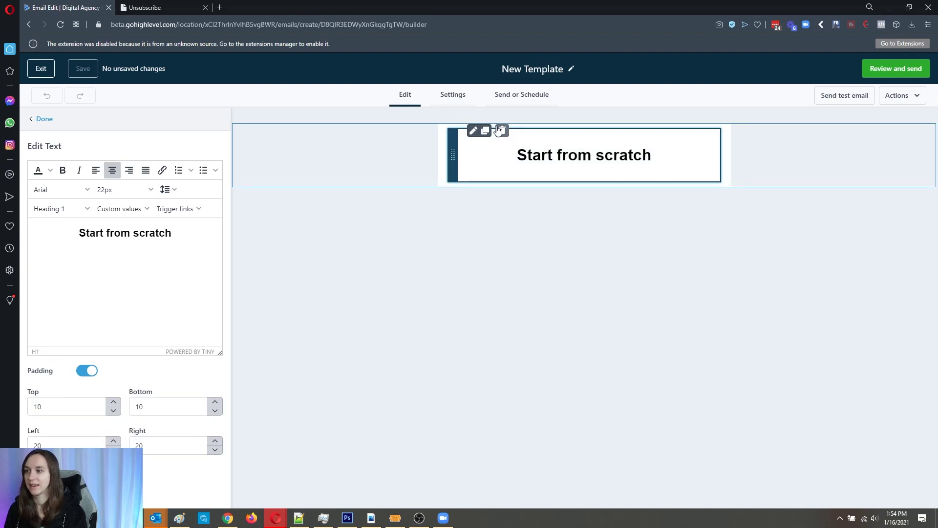
{"action": "left_click", "coordinate": [502, 131]}
{"action": "left_click_drag", "start_coordinate": [126, 205], "coordinate": [526, 174]}
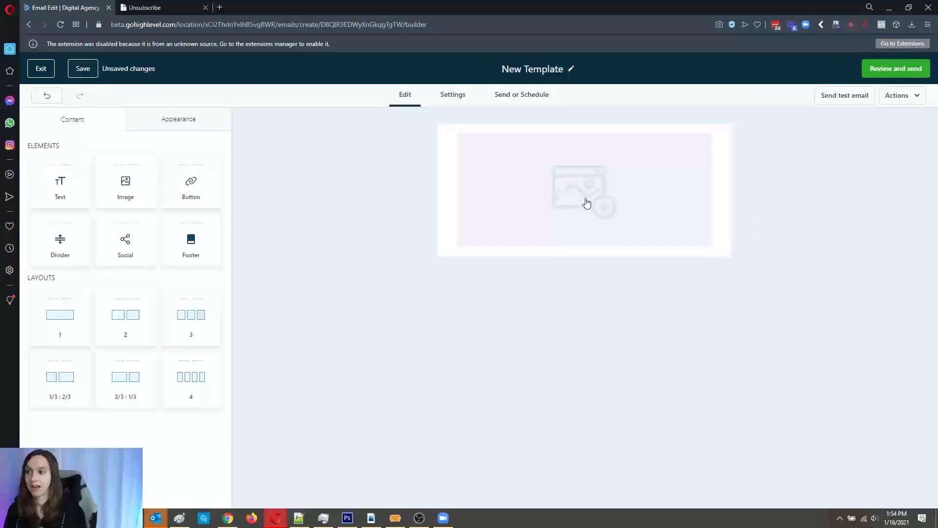
- Replace the placeholder image with the blue crown logo and set its width to 100
{"action": "left_click", "coordinate": [576, 205]}
{"action": "left_click", "coordinate": [176, 169]}
{"action": "left_click", "coordinate": [713, 173]}
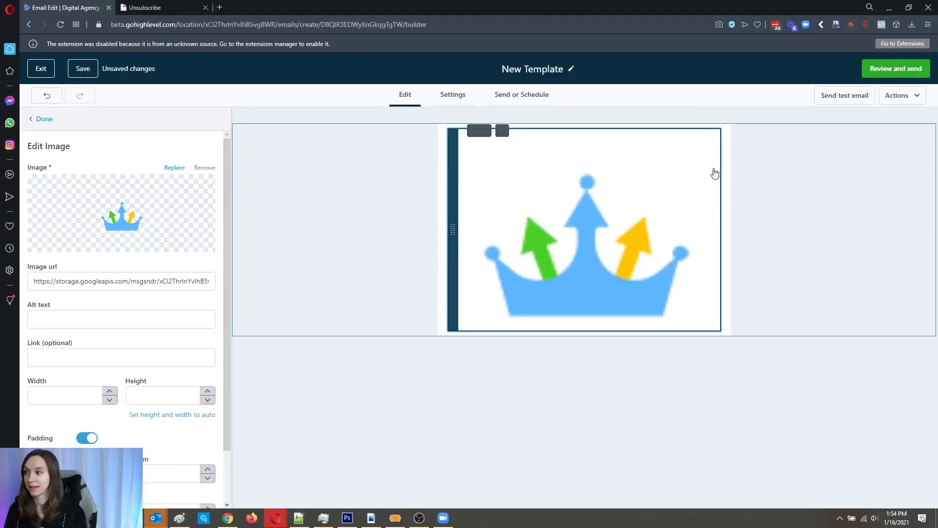
{"action": "left_click", "coordinate": [605, 362]}
{"action": "left_click", "coordinate": [484, 249]}
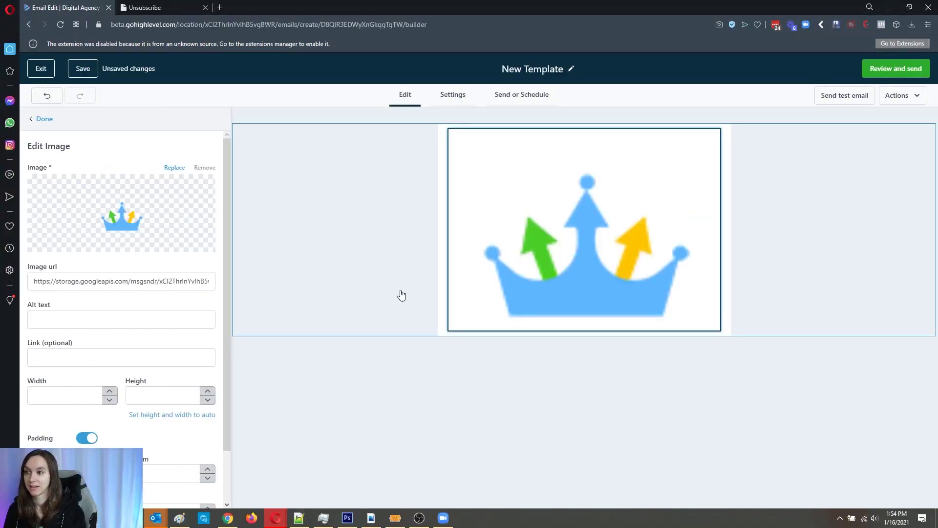
{"action": "left_click", "coordinate": [60, 393]}
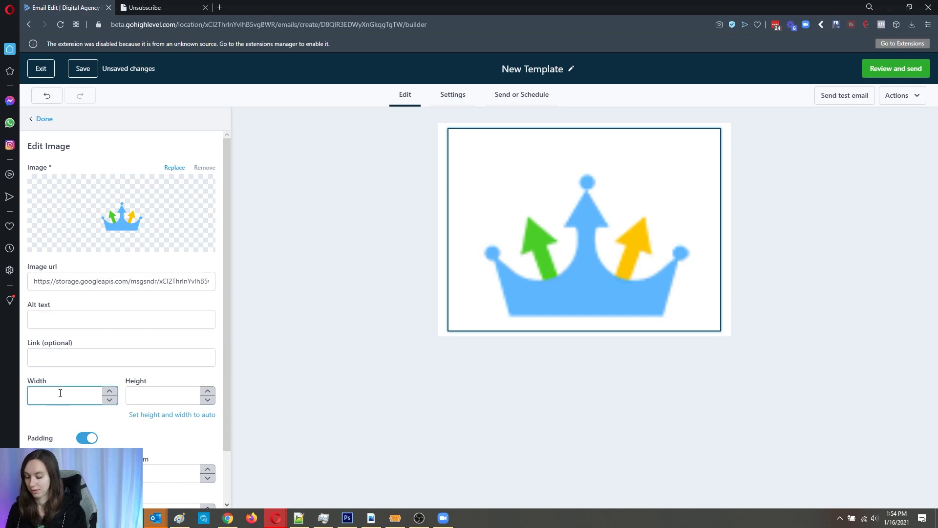
{"action": "type", "text": "100"}
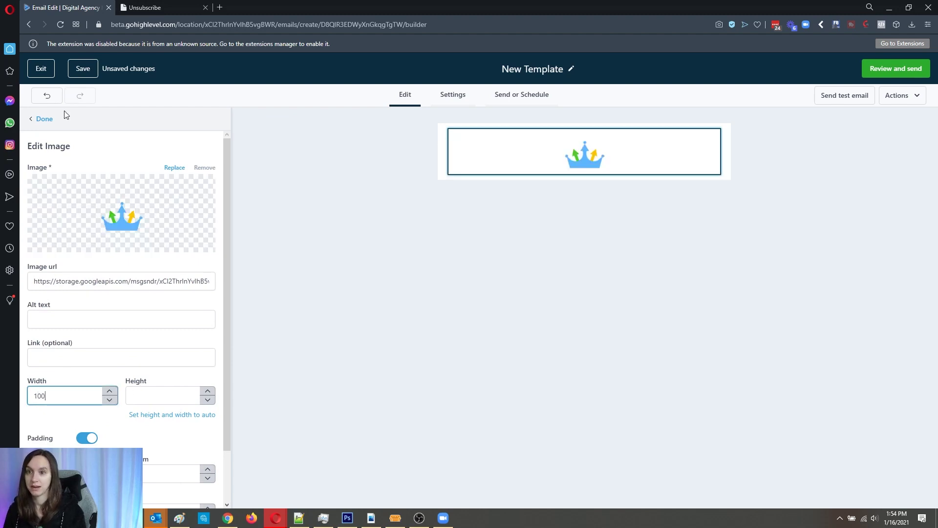
{"action": "left_click", "coordinate": [43, 119]}
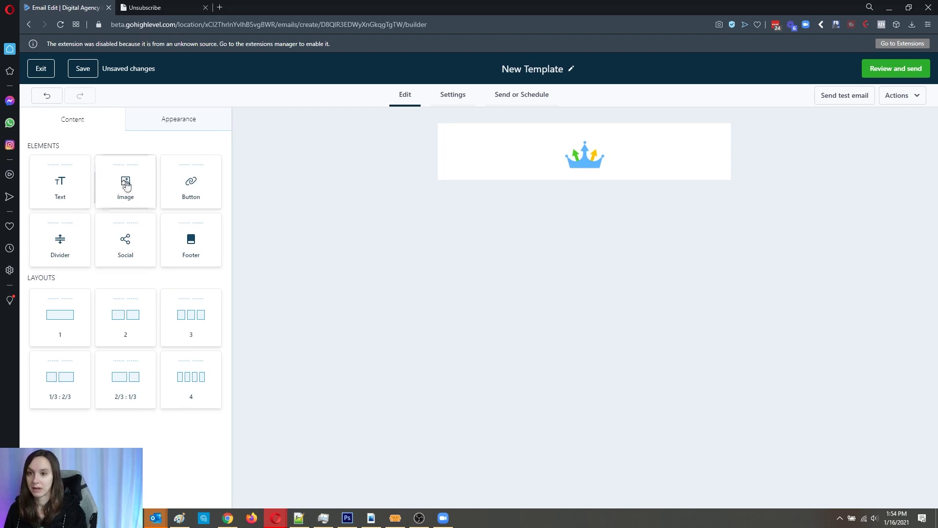
- Add a text element beneath the logo with the heading "Weekly Update" and the body "I just dropped a new YT video!"
{"action": "left_click_drag", "start_coordinate": [63, 192], "coordinate": [569, 169]}
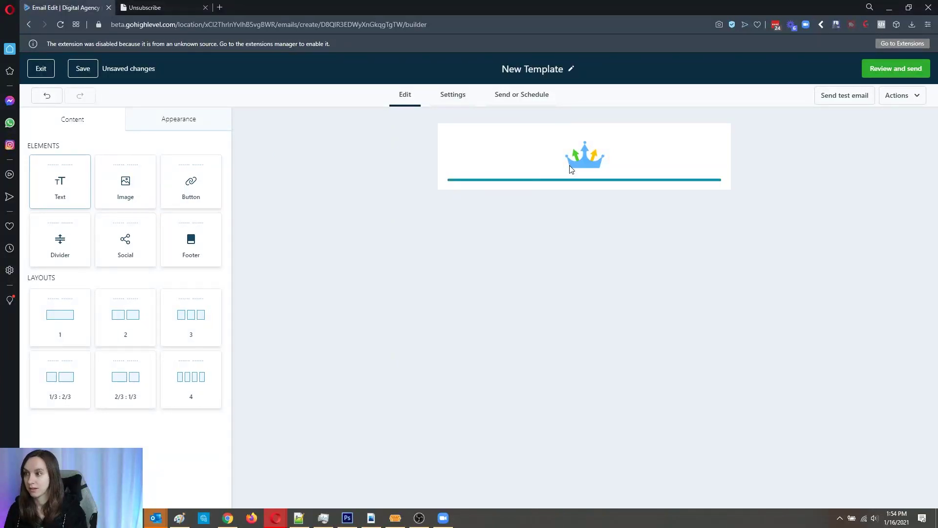
{"action": "left_click", "coordinate": [372, 207]}
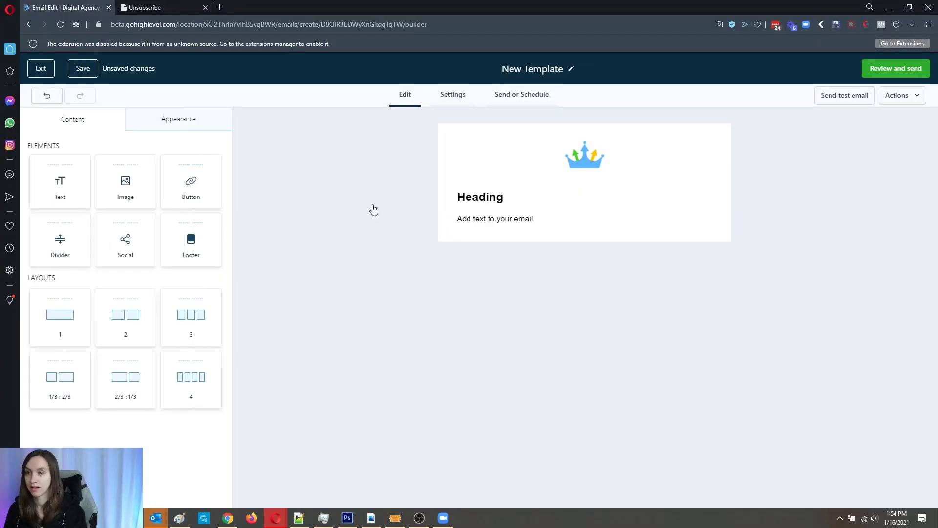
{"action": "left_click", "coordinate": [493, 204]}
{"action": "left_click_drag", "start_coordinate": [73, 232], "coordinate": [20, 237]}
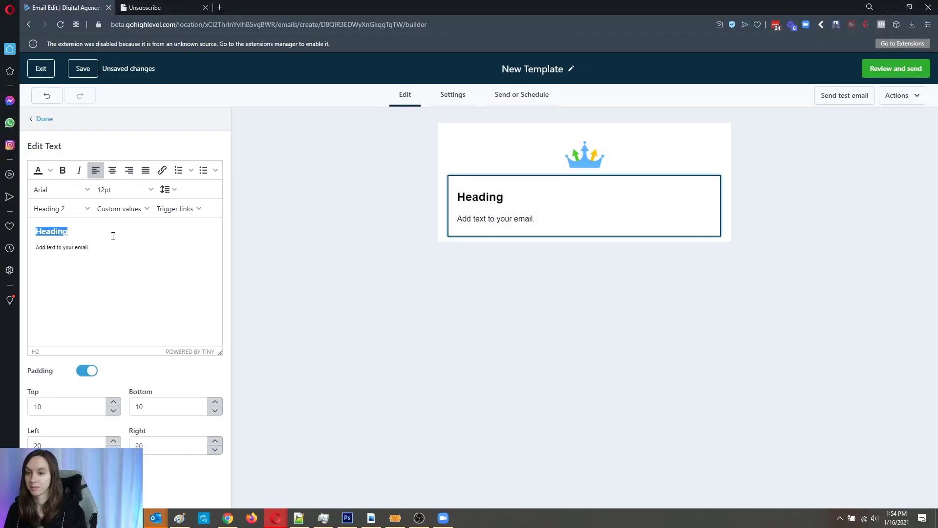
{"action": "type", "text": "Weekly Update"}
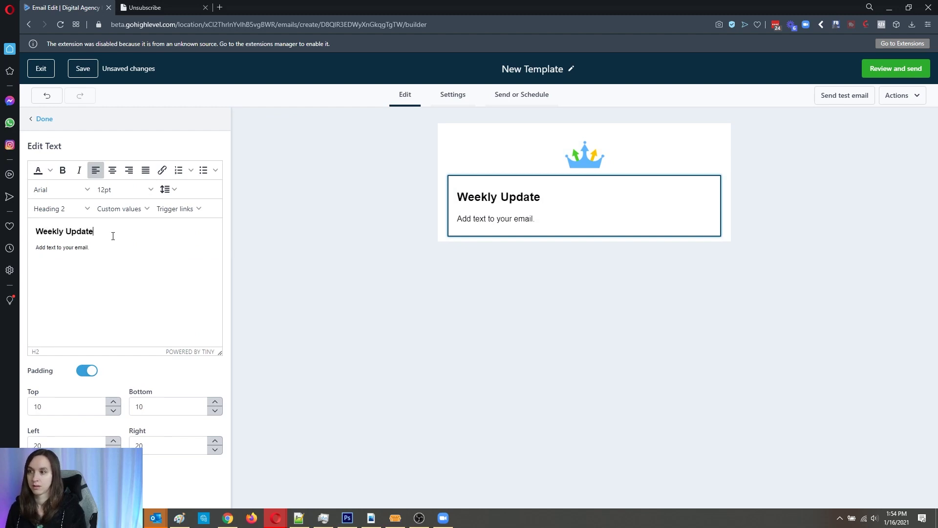
{"action": "left_click_drag", "start_coordinate": [114, 246], "coordinate": [30, 250]}
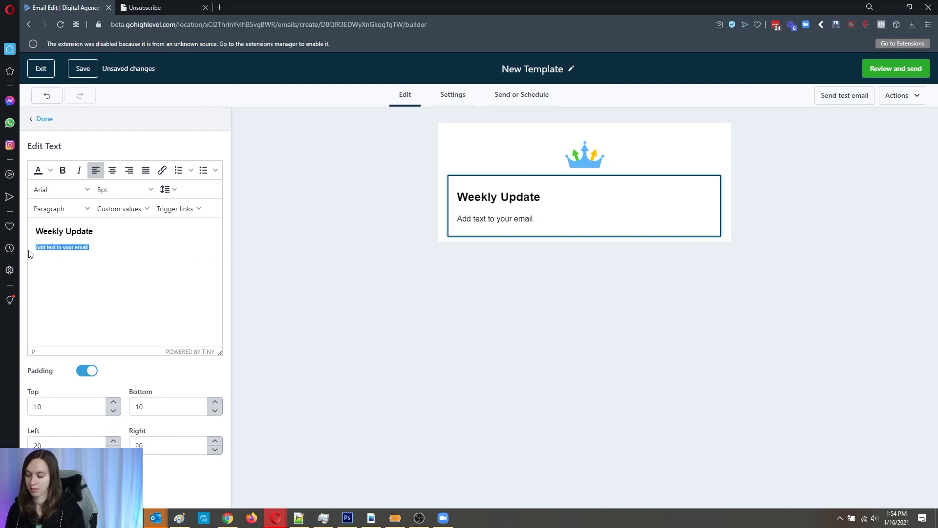
{"action": "type", "text": "I just dropped a new YT video!"}
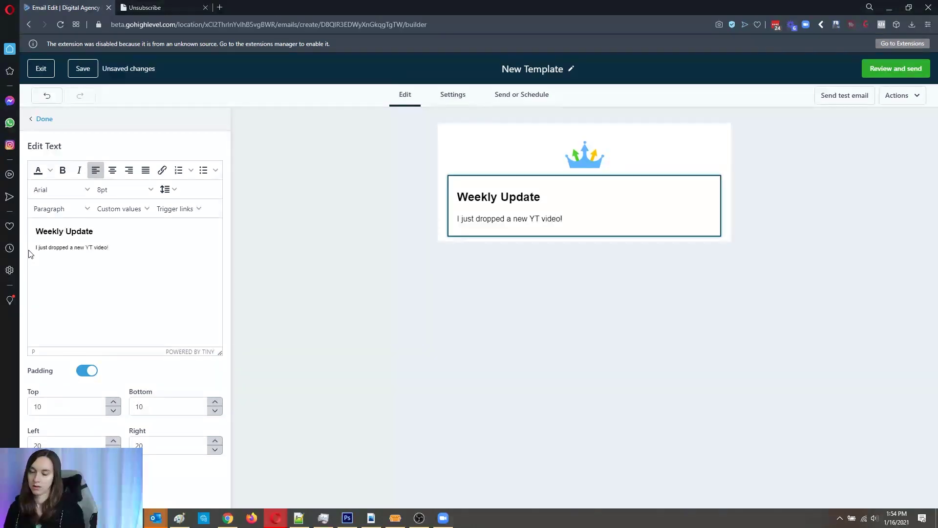
{"action": "left_click", "coordinate": [45, 118]}
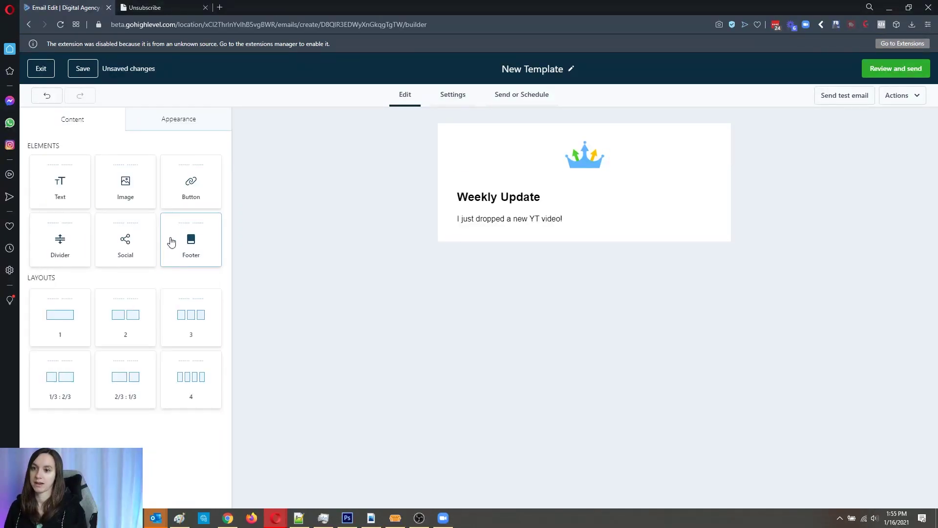
- Add a footer element beneath the weekly update text, keeping its default content
{"action": "left_click_drag", "start_coordinate": [173, 246], "coordinate": [586, 235]}
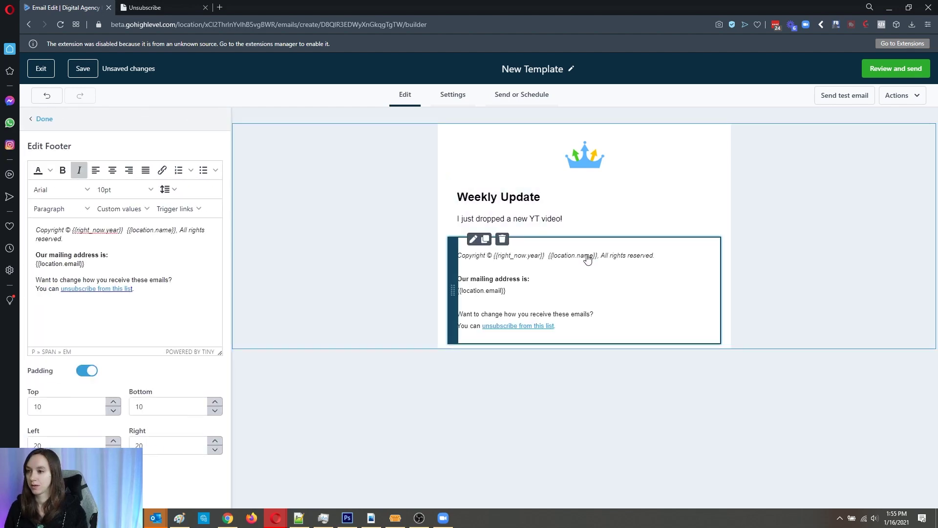
{"action": "left_click", "coordinate": [582, 261]}
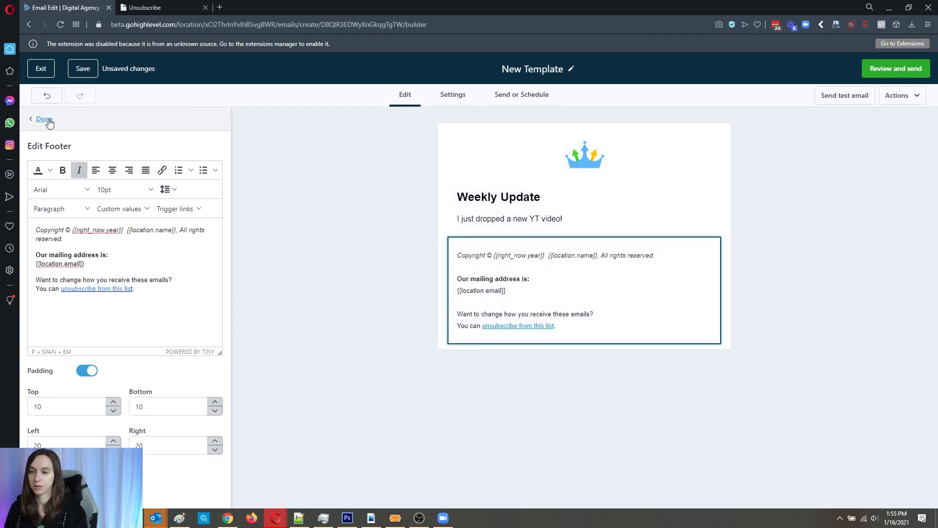
{"action": "left_click", "coordinate": [44, 119]}
- Insert a social icons element between the text and the footer and look at the Facebook item's settings
{"action": "left_click_drag", "start_coordinate": [124, 252], "coordinate": [533, 248]}
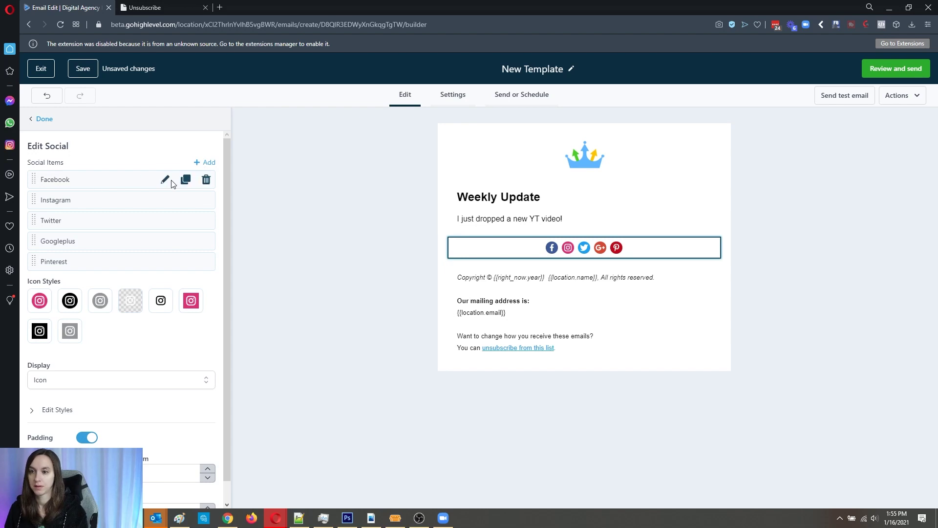
{"action": "left_click", "coordinate": [164, 181]}
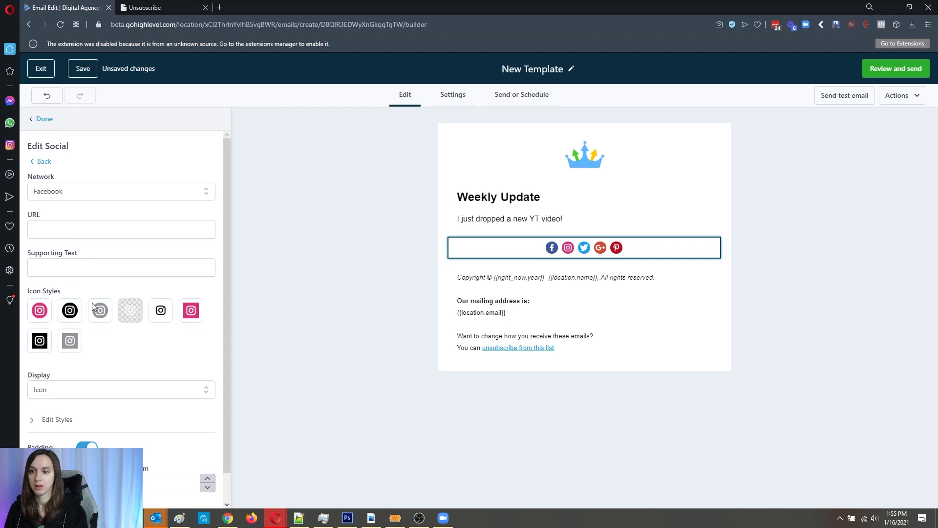
{"action": "left_click", "coordinate": [43, 161]}
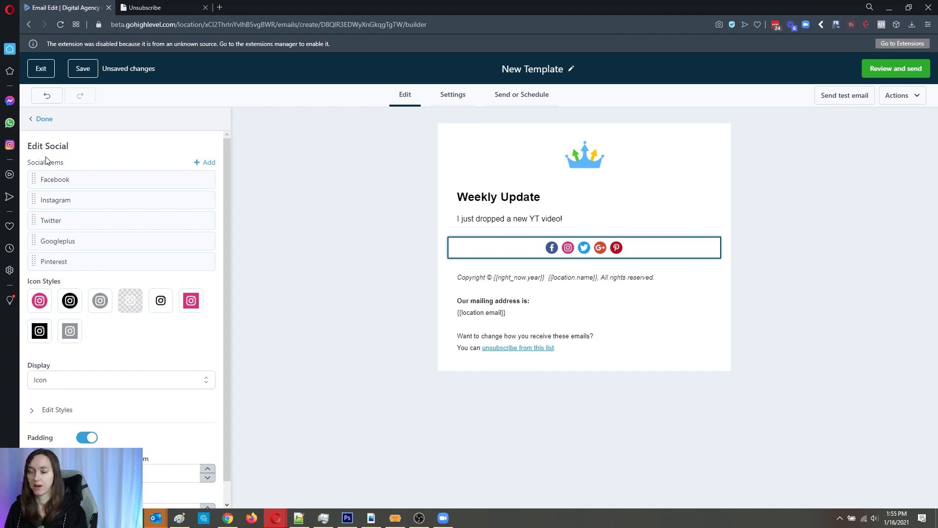
{"action": "left_click", "coordinate": [43, 119]}
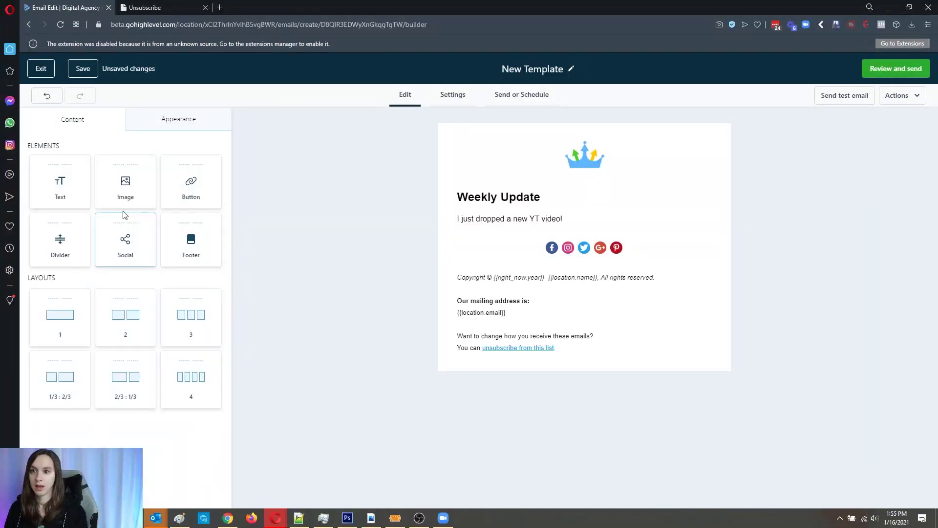
- Add a two-column layout below the footer, try the 3 and 2/3 : 1/3 splits, and set it to 1/3 : 2/3
{"action": "left_click_drag", "start_coordinate": [156, 333], "coordinate": [580, 360]}
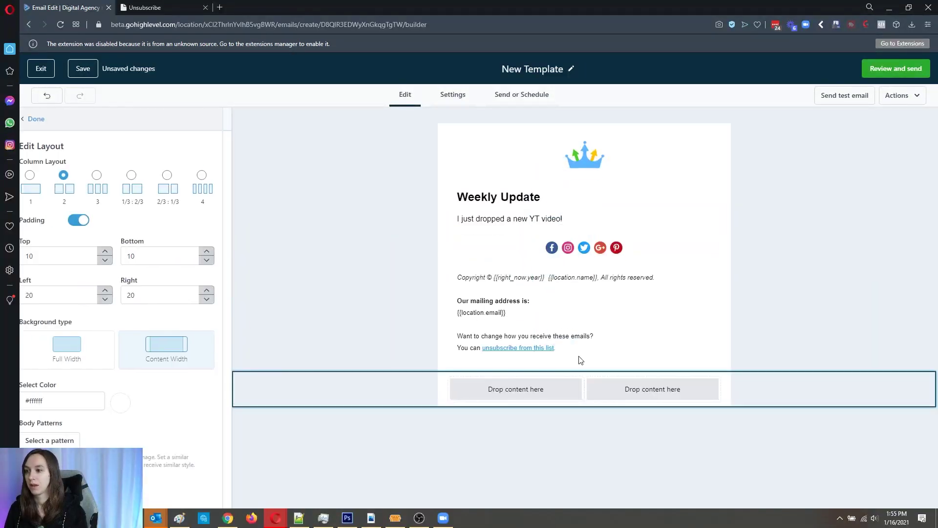
{"action": "left_click", "coordinate": [571, 399]}
{"action": "left_click", "coordinate": [548, 399]}
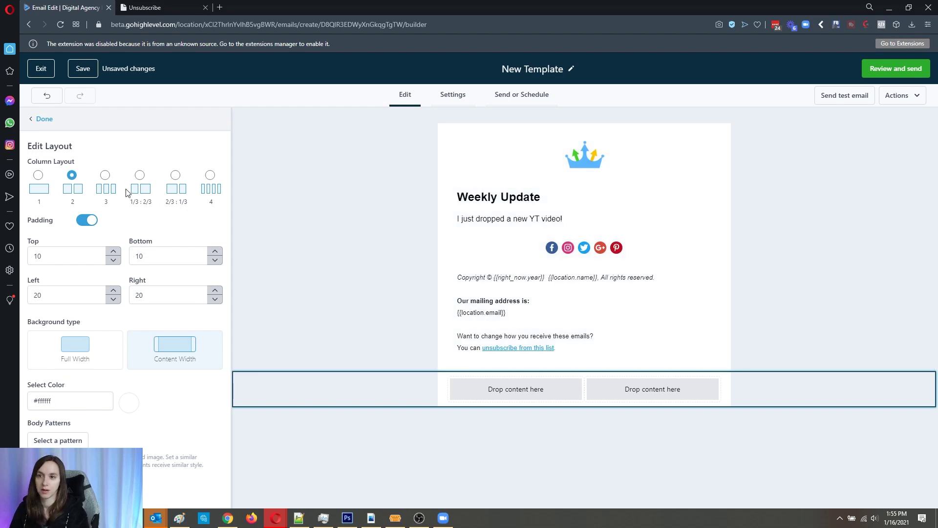
{"action": "left_click", "coordinate": [105, 175]}
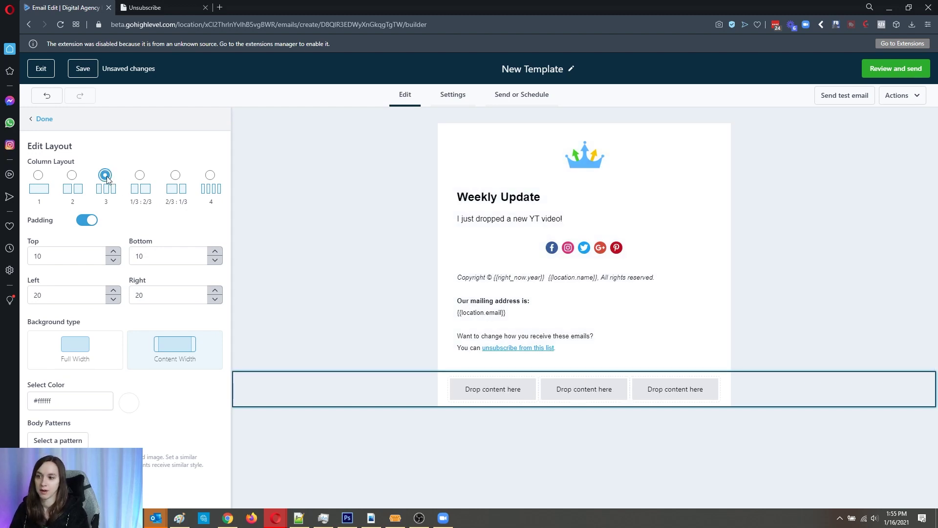
{"action": "left_click", "coordinate": [140, 176]}
{"action": "left_click", "coordinate": [175, 175]}
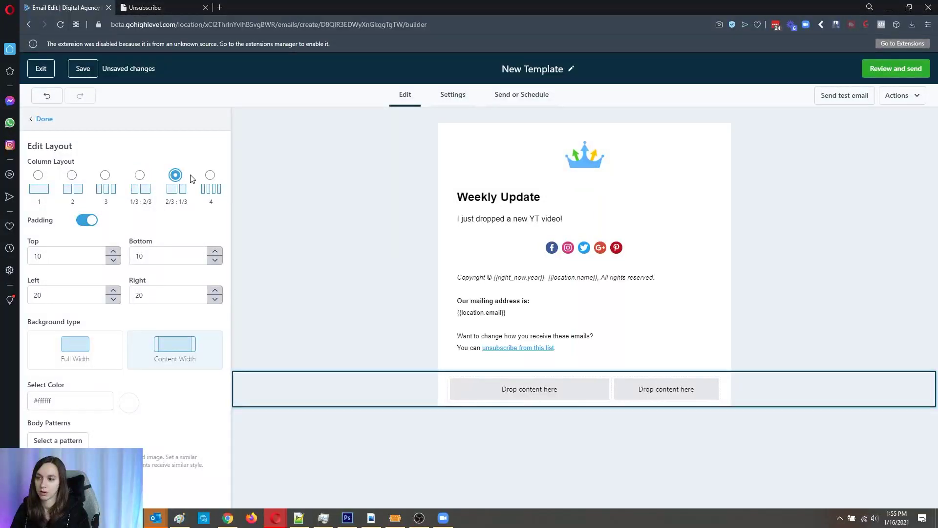
{"action": "left_click", "coordinate": [139, 175]}
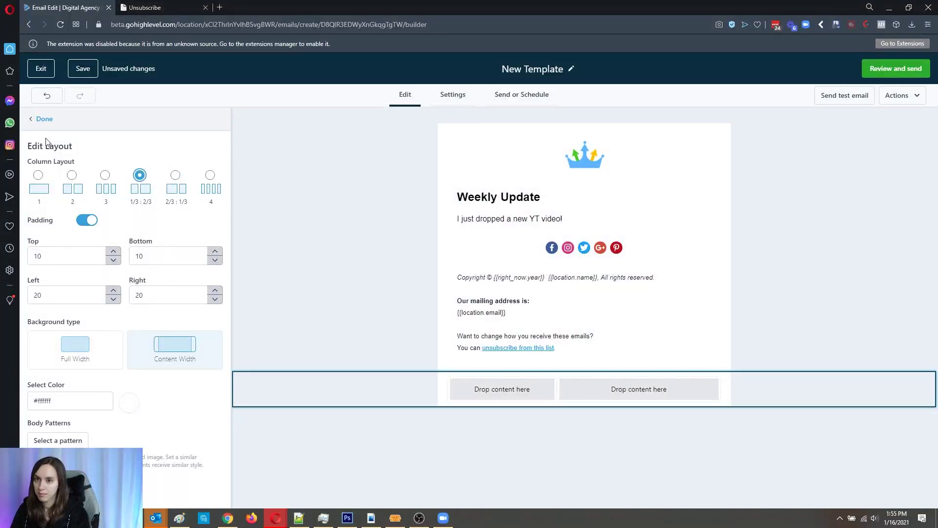
{"action": "left_click", "coordinate": [45, 120]}
- Fill the new row with the portrait photo in the narrow column and a default text element in the wide column
{"action": "left_click_drag", "start_coordinate": [116, 192], "coordinate": [497, 391]}
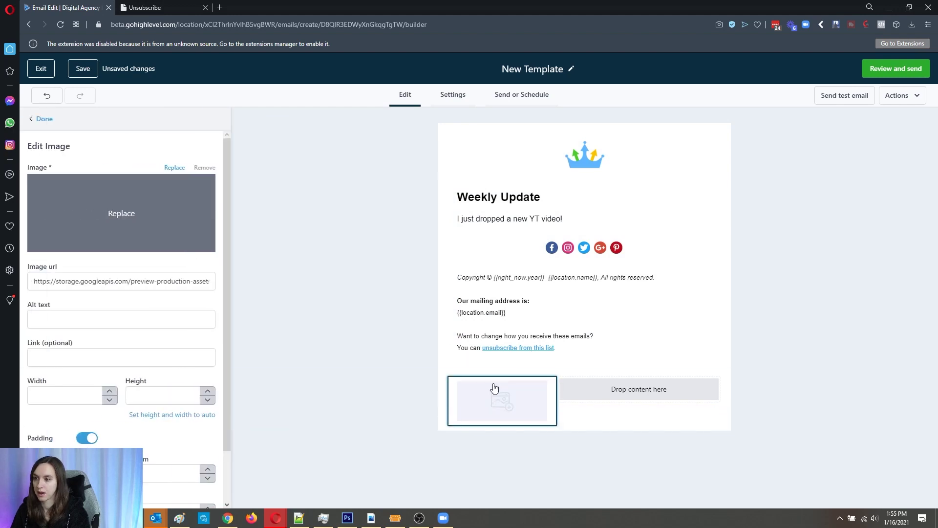
{"action": "left_click", "coordinate": [172, 168]}
{"action": "left_click", "coordinate": [655, 169]}
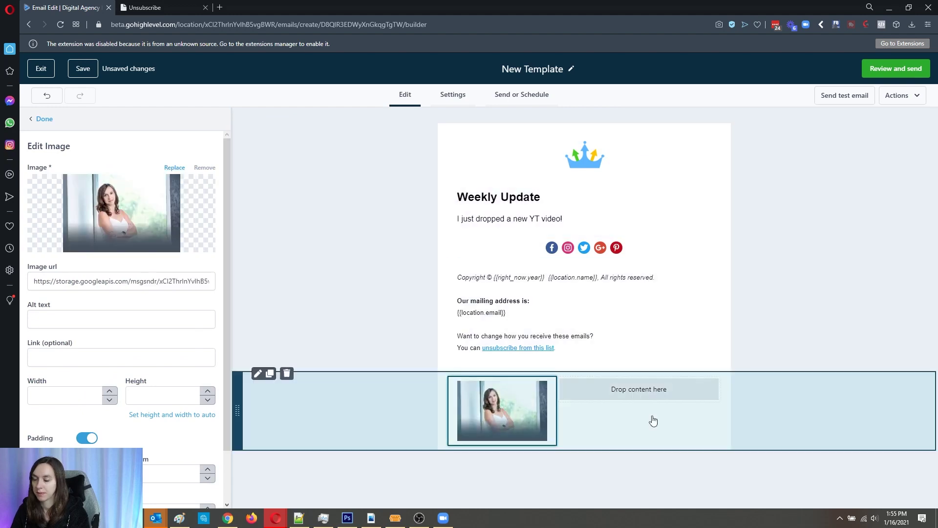
{"action": "left_click", "coordinate": [272, 385]}
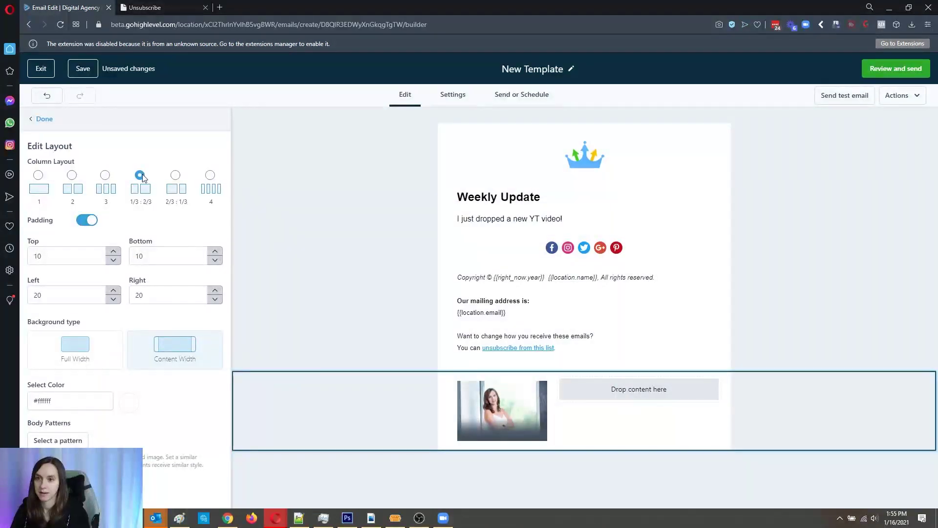
{"action": "left_click", "coordinate": [44, 119]}
{"action": "left_click_drag", "start_coordinate": [69, 188], "coordinate": [650, 388]}
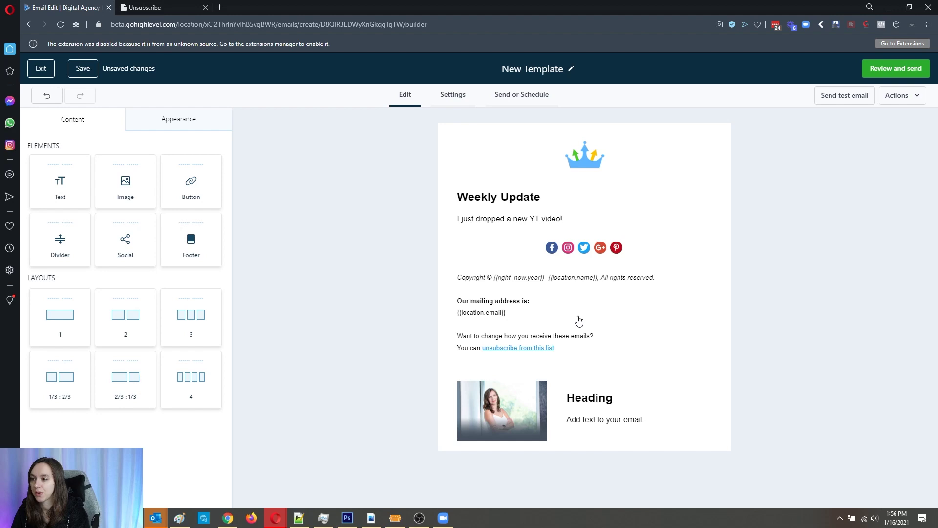
- Move the photo and text row to the very start of the email, above the crown logo
{"action": "left_click", "coordinate": [381, 414]}
{"action": "left_click_drag", "start_coordinate": [236, 410], "coordinate": [299, 177]}
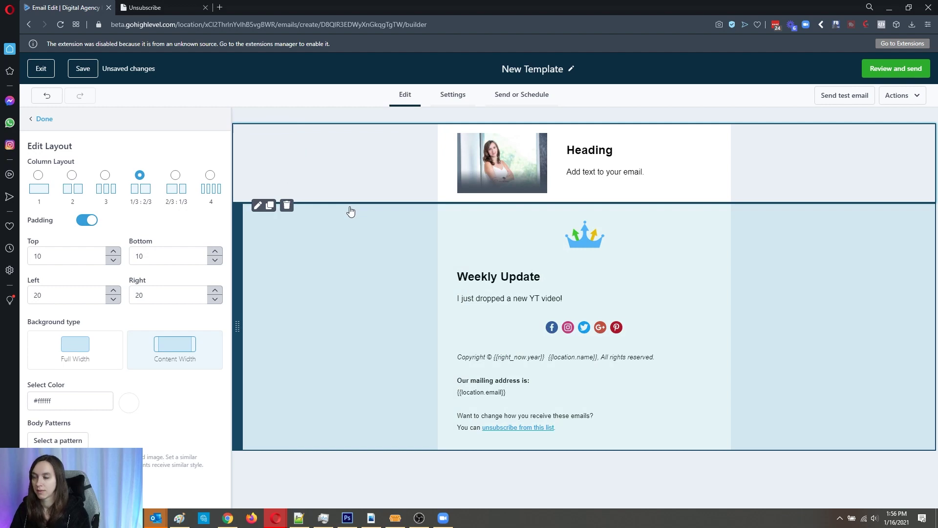
{"action": "left_click", "coordinate": [481, 229]}
{"action": "mouse_move", "coordinate": [453, 231]}
{"action": "left_mouse_down"}
{"action": "mouse_move", "coordinate": [452, 119]}
{"action": "mouse_move", "coordinate": [468, 259]}
{"action": "mouse_move", "coordinate": [467, 230]}
{"action": "left_mouse_up"}
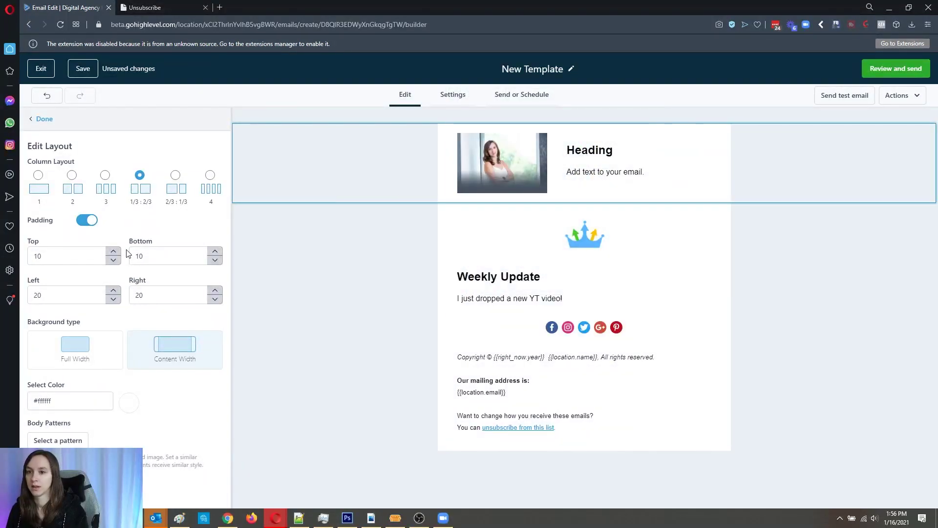
- Insert a one-column layout above the photo row and move the crown logo into it
{"action": "left_click", "coordinate": [37, 119]}
{"action": "left_click_drag", "start_coordinate": [69, 340], "coordinate": [364, 192]}
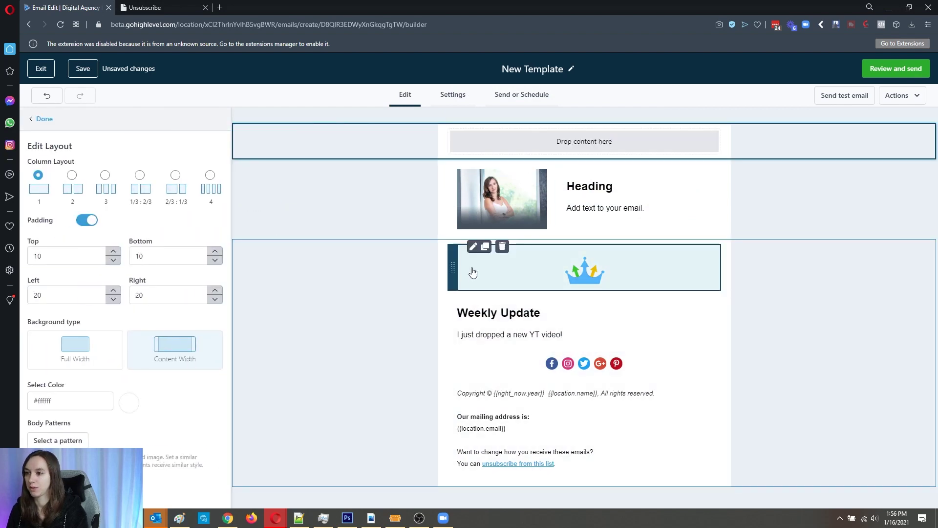
{"action": "left_click_drag", "start_coordinate": [453, 273], "coordinate": [574, 144]}
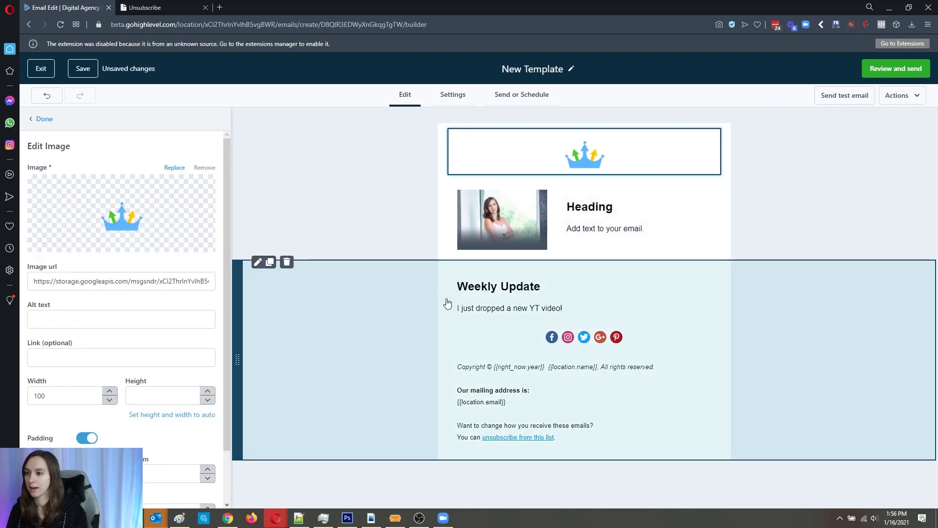
- Move the "Weekly Update" text beside the photo and delete the placeholder "Heading" text element below it
{"action": "left_click_drag", "start_coordinate": [449, 293], "coordinate": [610, 197]}
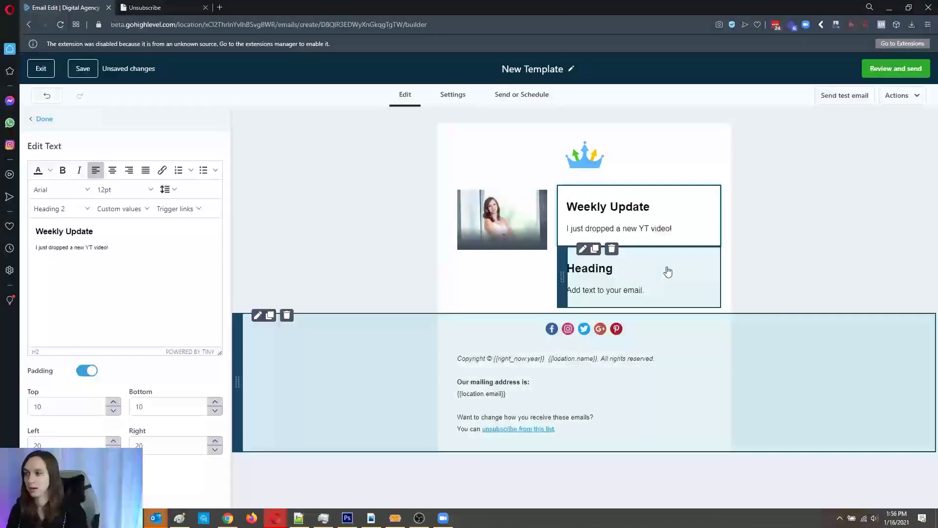
{"action": "left_click", "coordinate": [611, 249]}
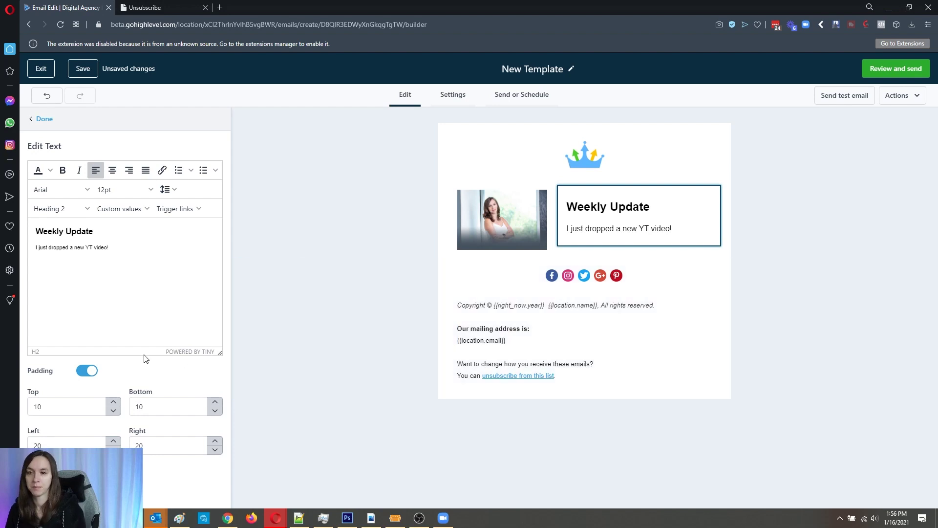
{"action": "left_click", "coordinate": [44, 119]}
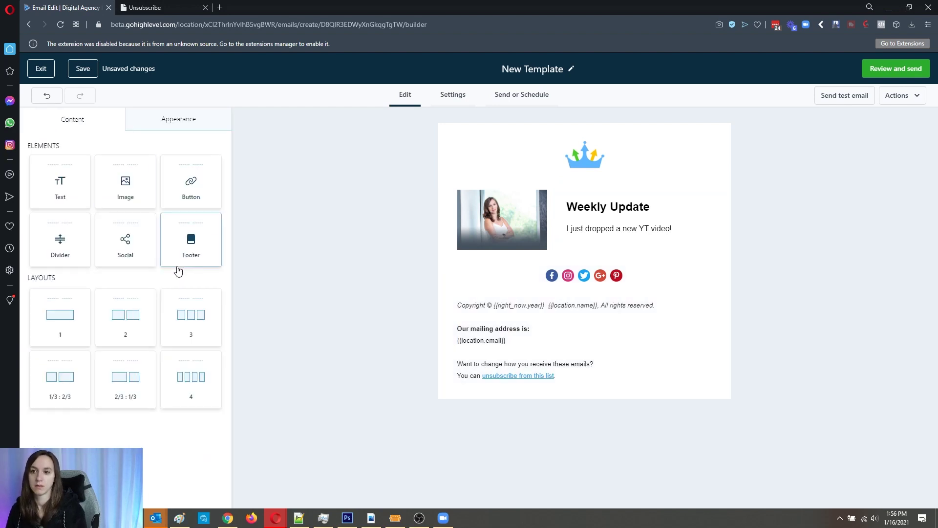
- Add a button beneath the "Weekly Update" text and label it "WATCH NOW!"
{"action": "left_click_drag", "start_coordinate": [181, 187], "coordinate": [598, 250]}
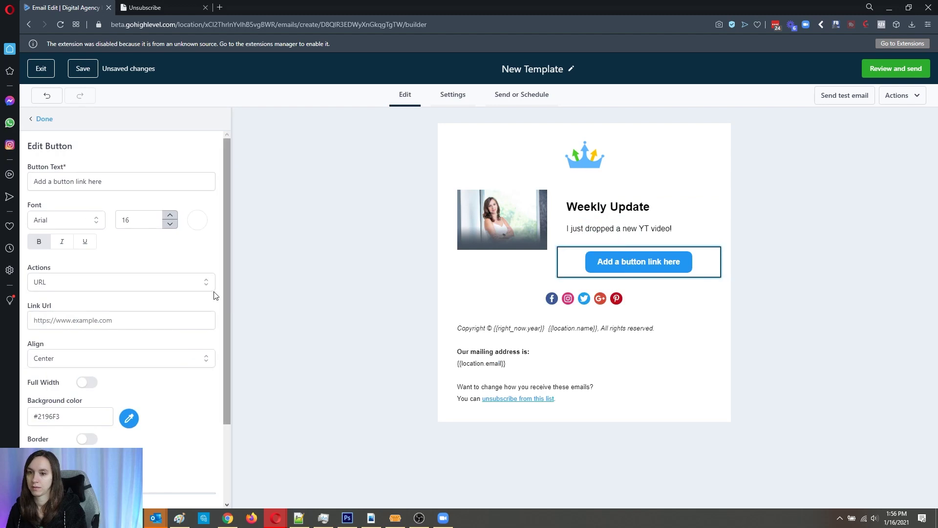
{"action": "triple_click", "coordinate": [124, 179]}
{"action": "type", "text": "WATCH NOW!"}
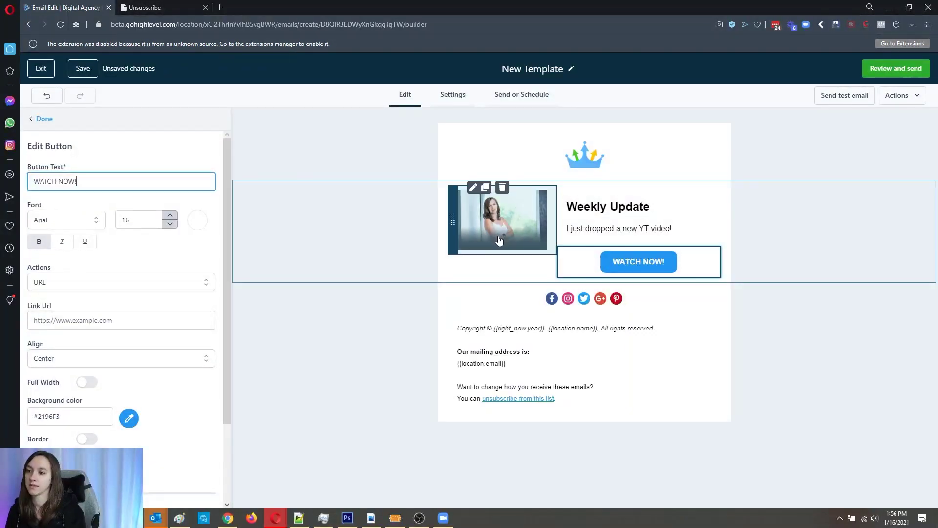
- Try resizing the portrait photo by entering a width of 100, and replace that value with 0
{"action": "left_click", "coordinate": [498, 240]}
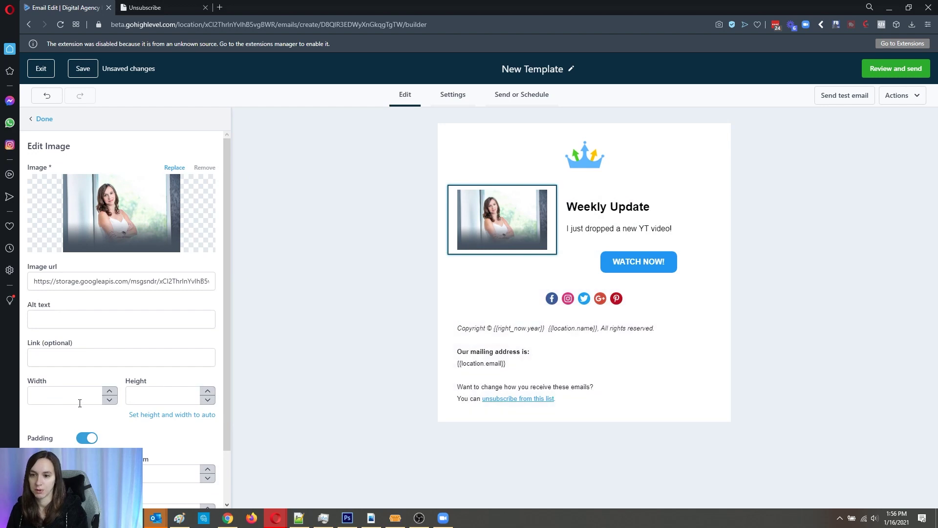
{"action": "left_click", "coordinate": [84, 395]}
{"action": "type", "text": "100"}
{"action": "key", "text": "BackSpace"}
{"action": "key", "text": "BackSpace"}
{"action": "key", "text": "BackSpace"}
{"action": "type", "text": "0"}
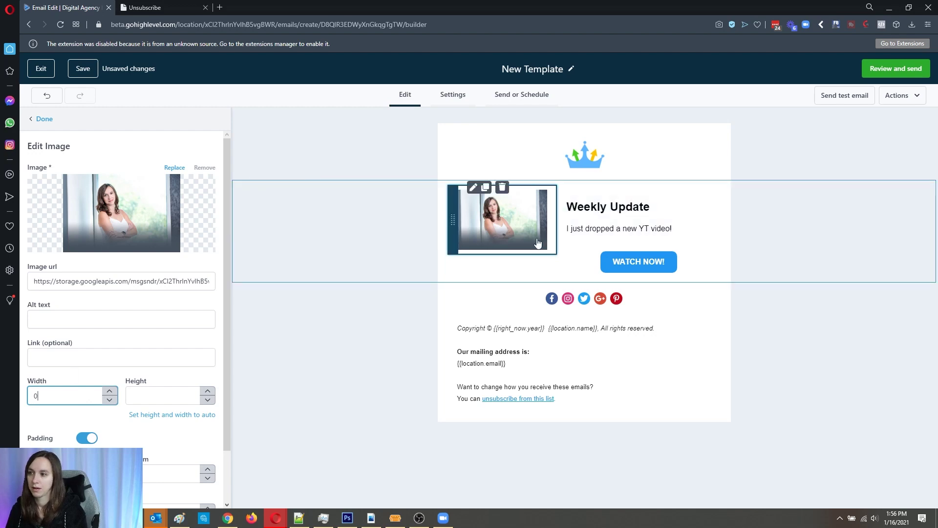
- Change the photo row's column layout to 2/3 : 1/3 after trying the four-column option
{"action": "left_click", "coordinate": [557, 238]}
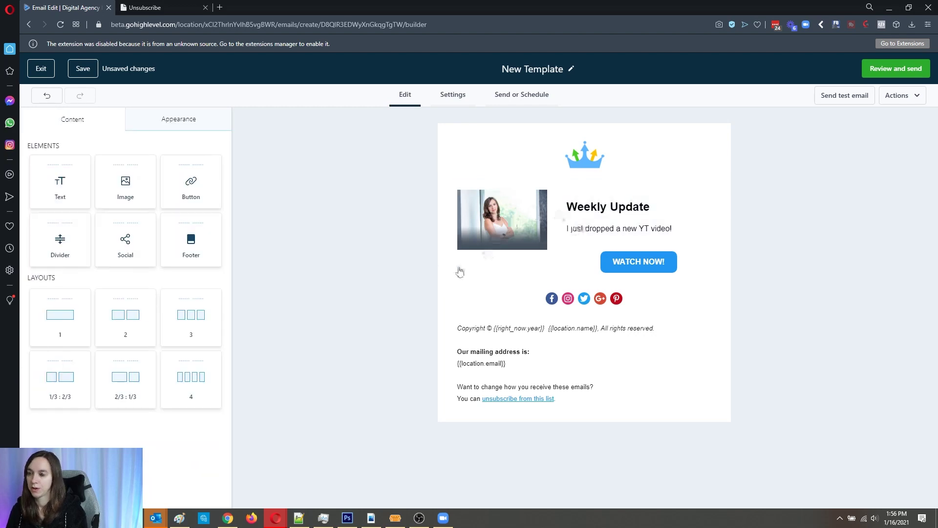
{"action": "left_click", "coordinate": [369, 259]}
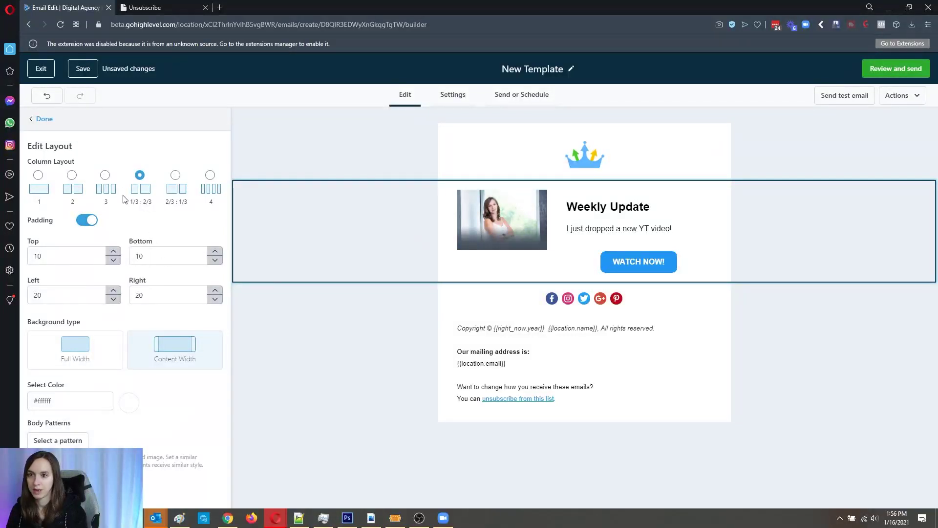
{"action": "left_click", "coordinate": [175, 175]}
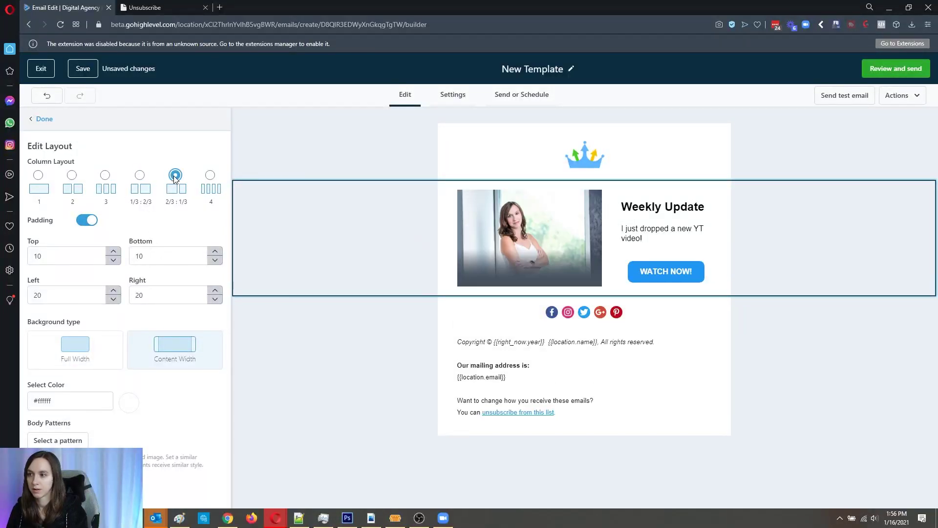
{"action": "left_click", "coordinate": [207, 176]}
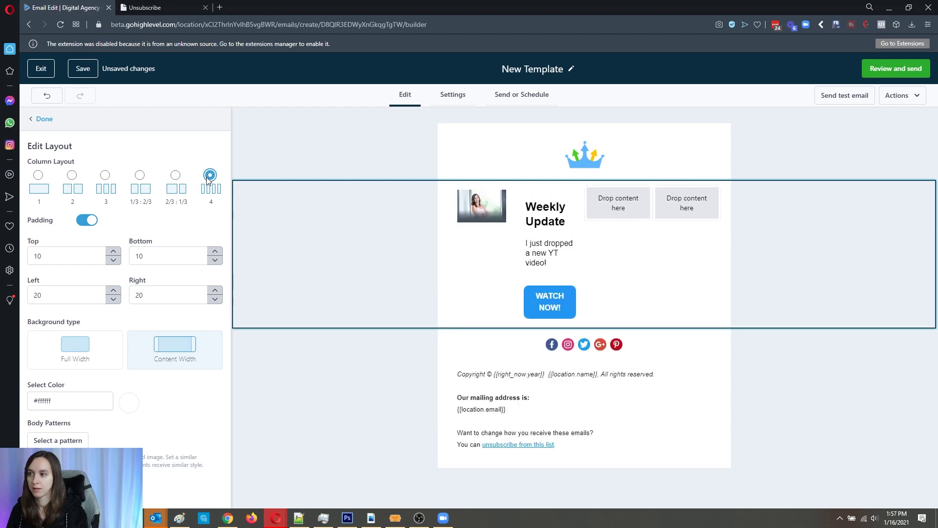
{"action": "left_click", "coordinate": [175, 175]}
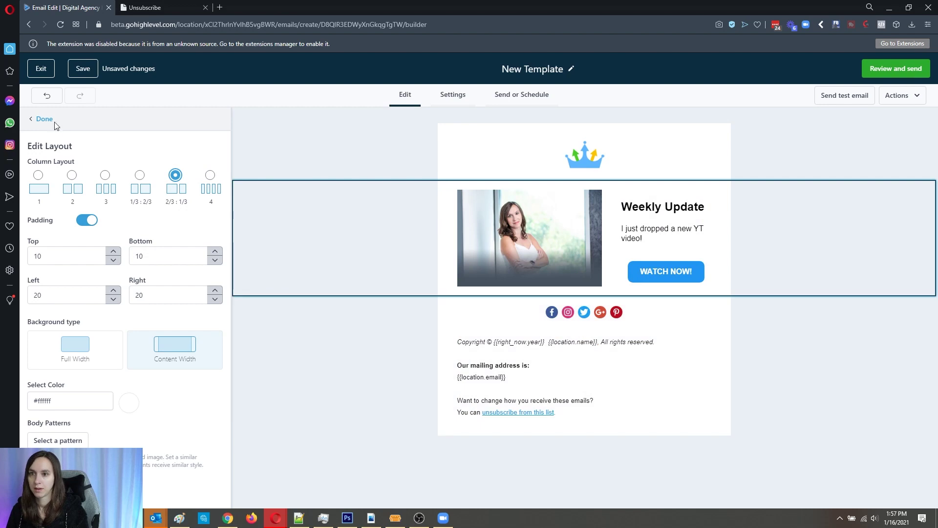
{"action": "left_click", "coordinate": [44, 119]}
- Insert a one-column layout between the photo row and the social icons, and add a text element inside it
{"action": "left_click_drag", "start_coordinate": [60, 318], "coordinate": [586, 315]}
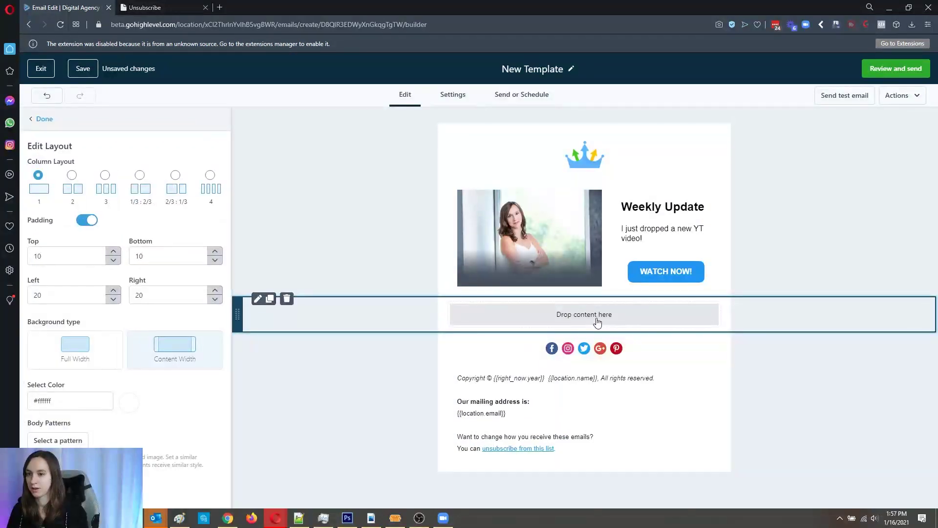
{"action": "left_click", "coordinate": [342, 234]}
{"action": "left_click_drag", "start_coordinate": [63, 199], "coordinate": [534, 318]}
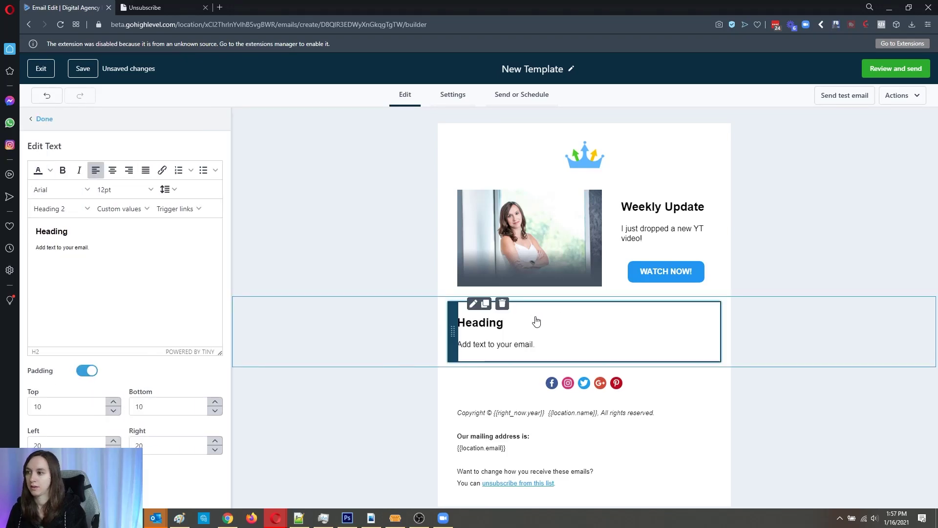
- Replace the new text element's placeholder with the heading "Here is a summary of the video!!" and the line "Isn't it awesome"
{"action": "left_click", "coordinate": [490, 323]}
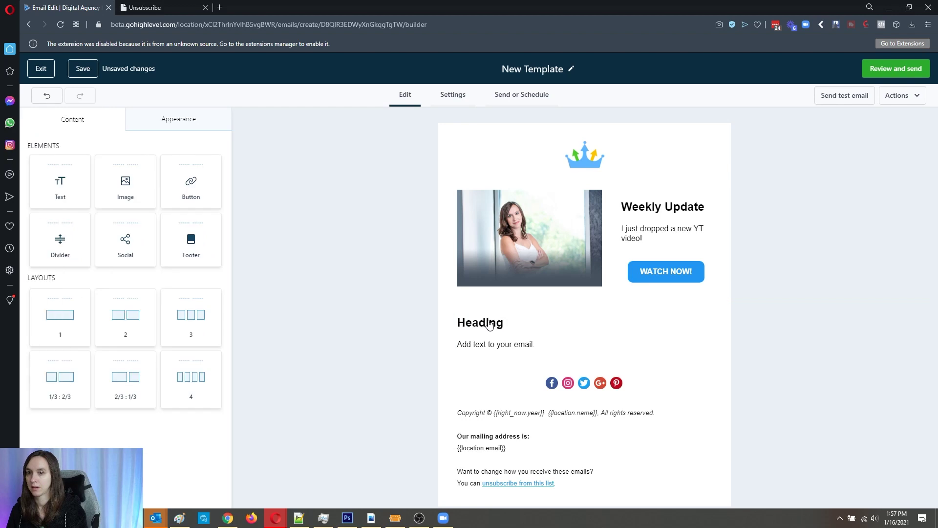
{"action": "left_click", "coordinate": [499, 326]}
{"action": "key", "text": "ctrl+a"}
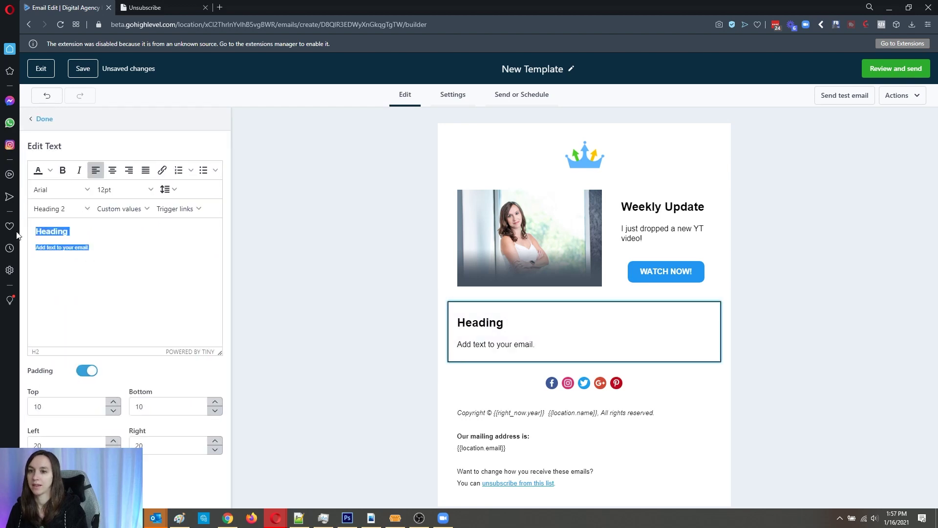
{"action": "type", "text": "hGER"}
{"action": "key", "text": "BackSpace"}
{"action": "key", "text": "BackSpace"}
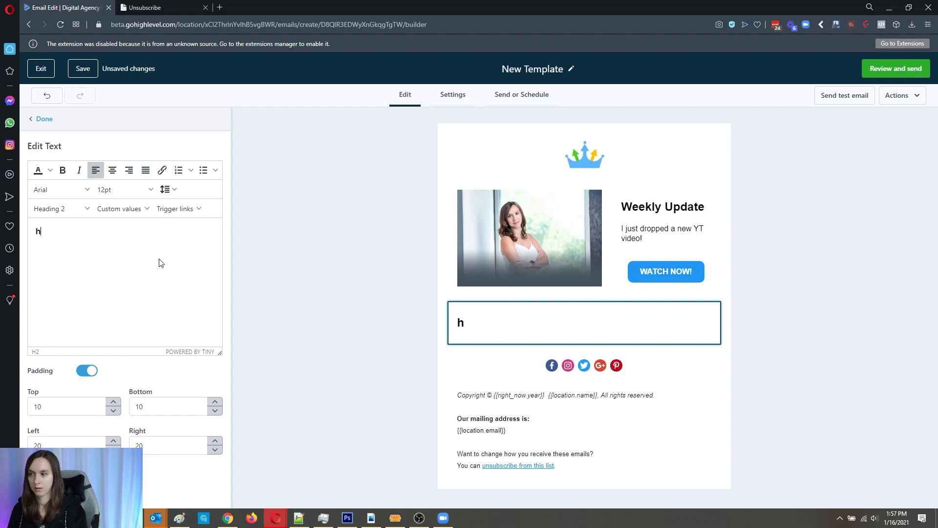
{"action": "type", "text": "Here is a du"}
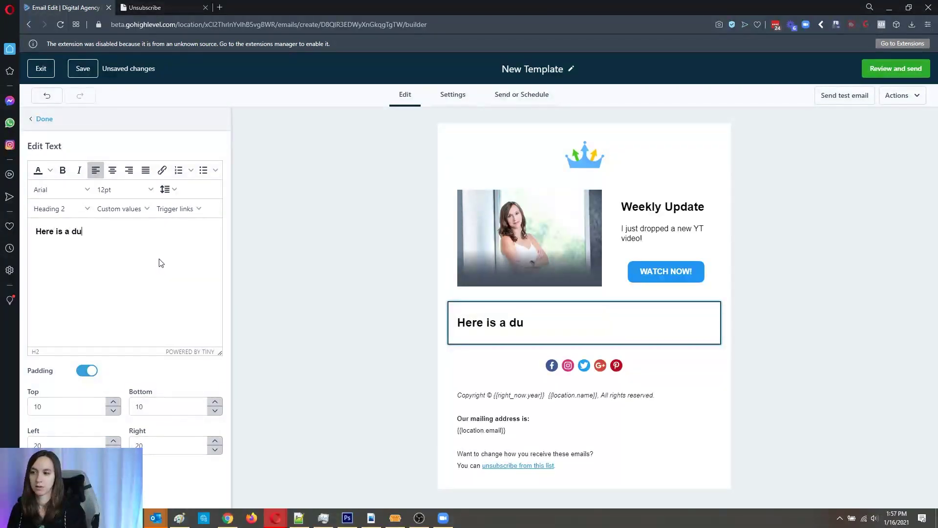
{"action": "key", "text": "BackSpace"}
{"action": "key", "text": "BackSpace"}
{"action": "type", "text": "summary of the video!!"}
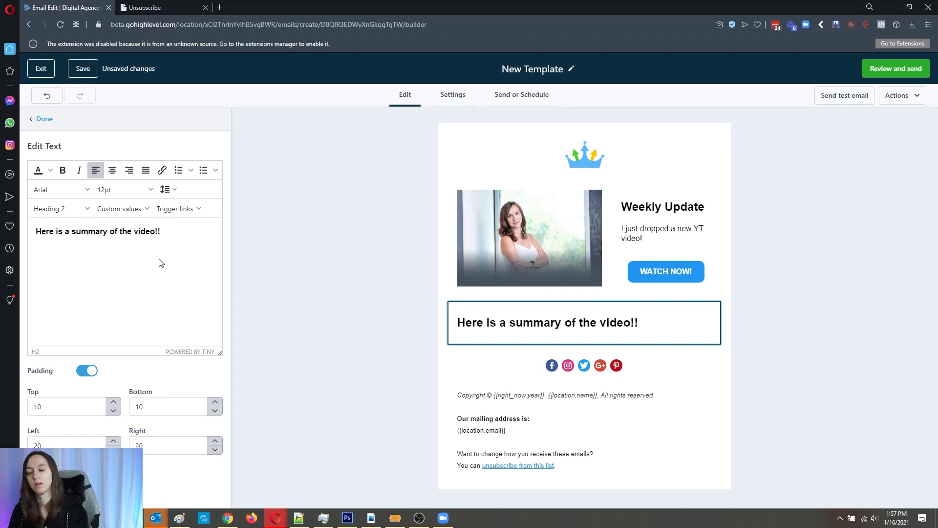
{"action": "key", "text": "Return"}
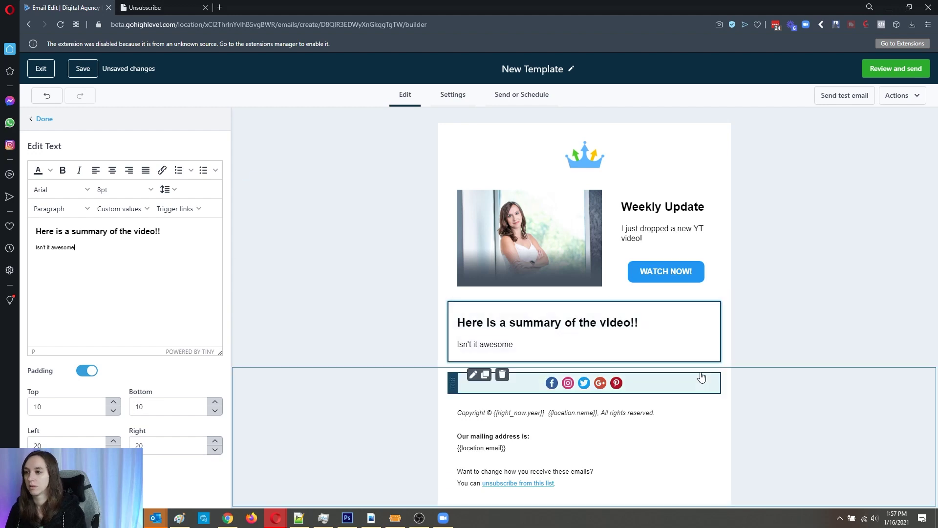
{"action": "left_click", "coordinate": [818, 223]}
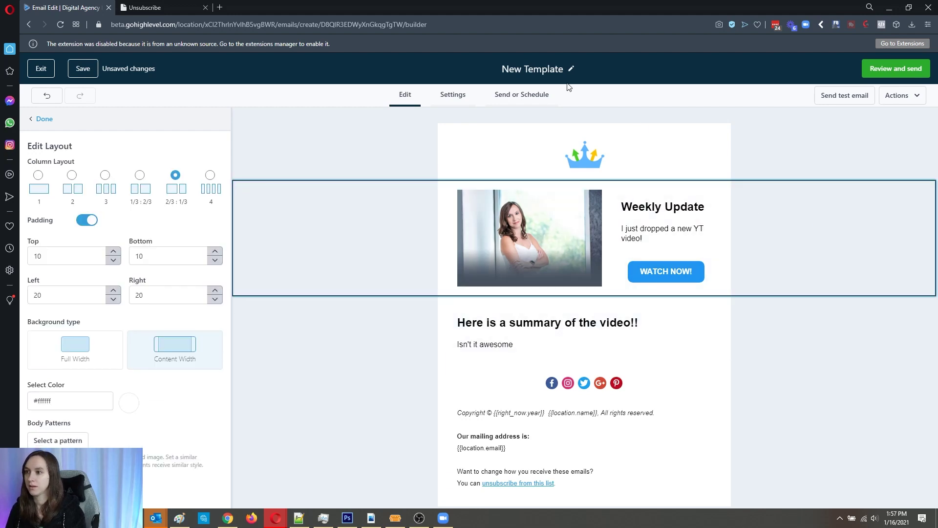
- Try the Full Width background type on the social and footer row, and return it to Content Width
{"action": "left_click", "coordinate": [440, 97]}
{"action": "left_click", "coordinate": [404, 96]}
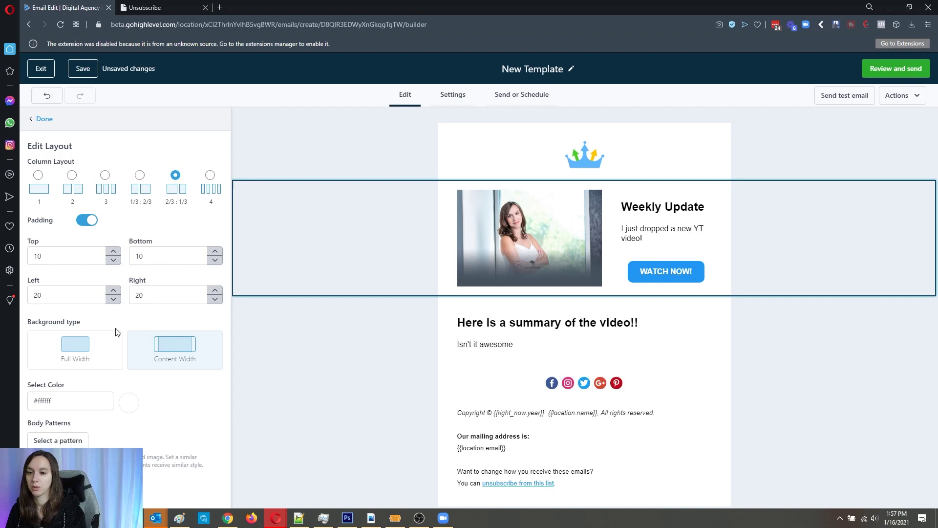
{"action": "left_click", "coordinate": [439, 167]}
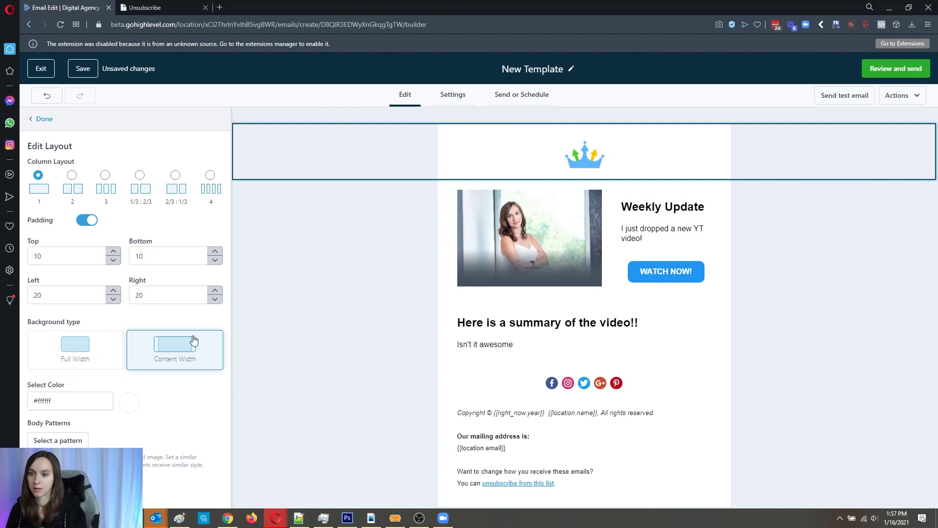
{"action": "left_click", "coordinate": [383, 261]}
{"action": "left_click", "coordinate": [377, 351]}
{"action": "left_click", "coordinate": [346, 413]}
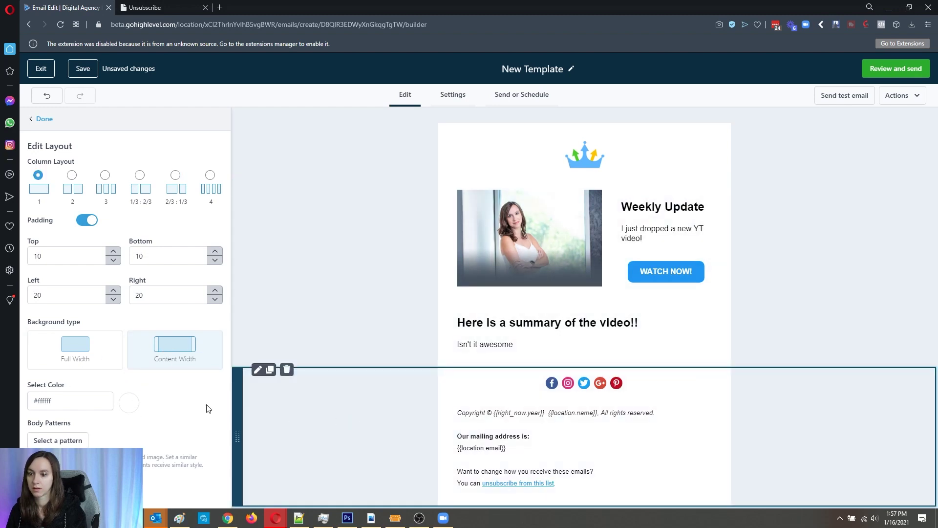
{"action": "left_click", "coordinate": [63, 345]}
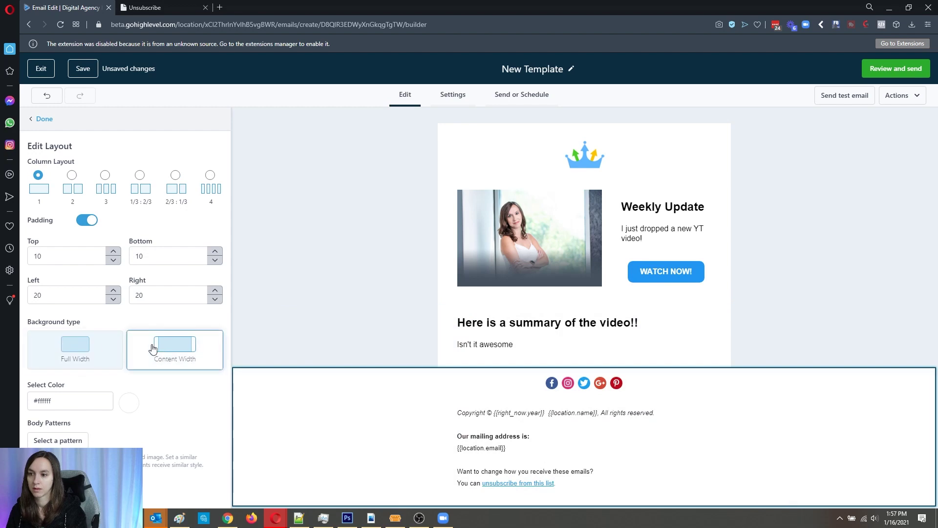
{"action": "left_click", "coordinate": [144, 354]}
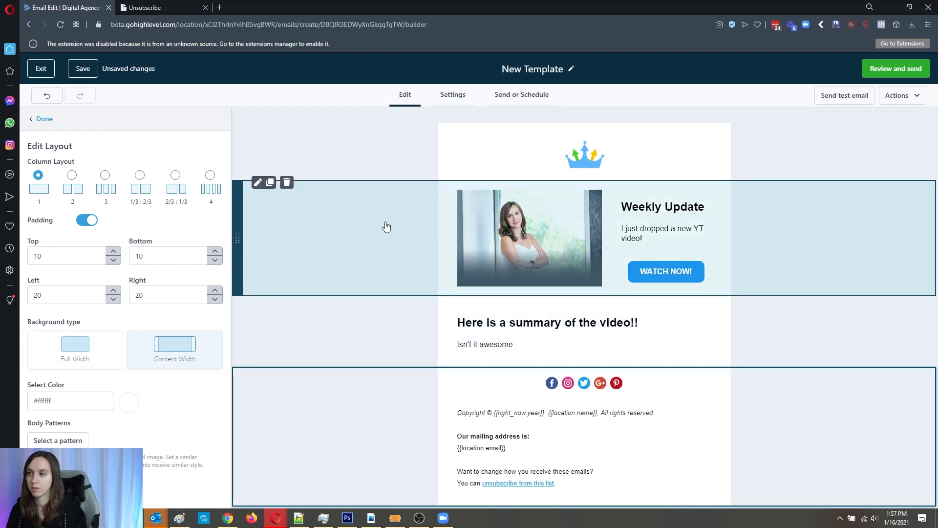
- Try the Full Width background type on the crown logo row, and set it back to Content Width
{"action": "left_click", "coordinate": [397, 156]}
{"action": "left_click", "coordinate": [95, 358]}
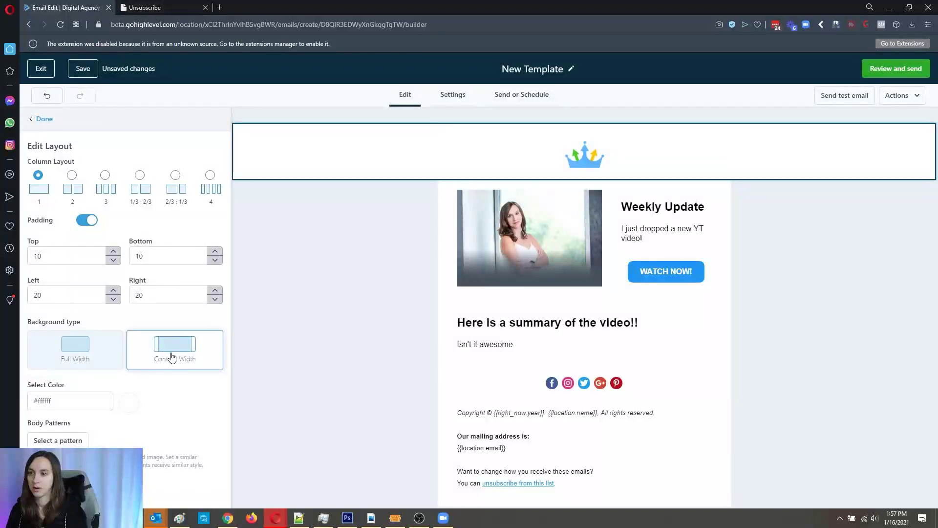
{"action": "left_click", "coordinate": [411, 263]}
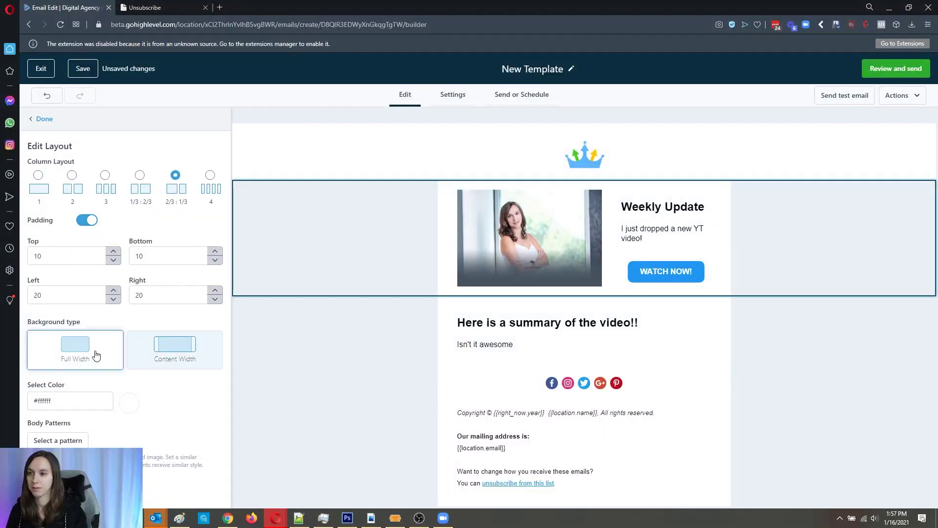
{"action": "left_click", "coordinate": [176, 356]}
{"action": "left_click", "coordinate": [177, 357]}
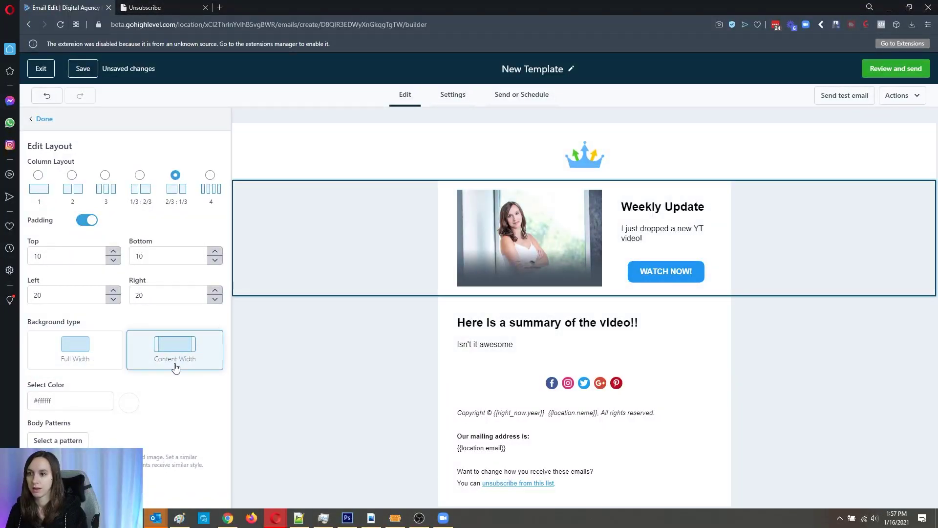
{"action": "left_click", "coordinate": [391, 165]}
{"action": "left_click", "coordinate": [171, 359]}
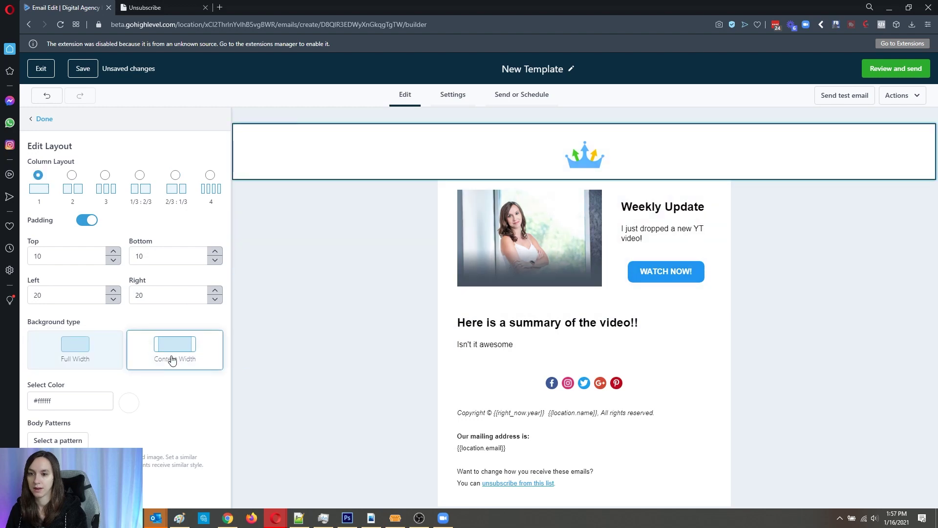
- Set the crown logo row's background color to #d3d3d3 and copy the color code
{"action": "left_click", "coordinate": [56, 400]}
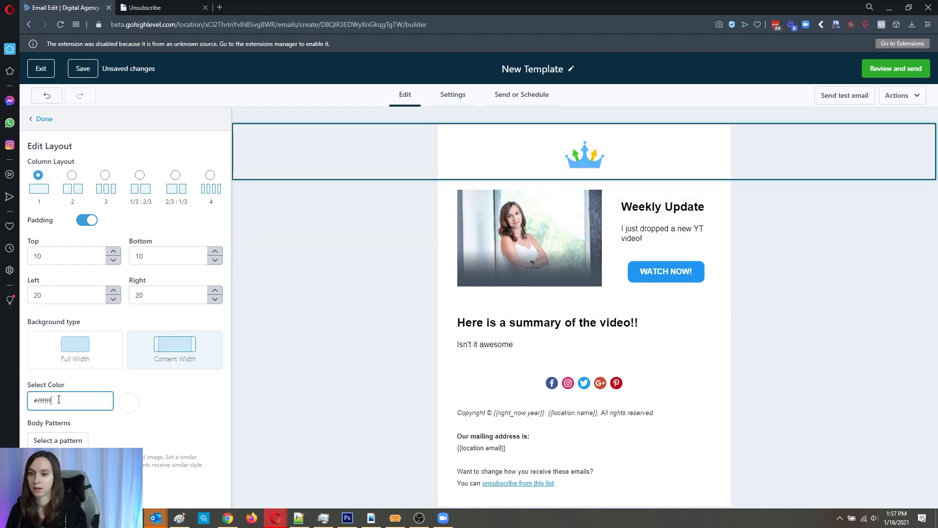
{"action": "triple_click", "coordinate": [54, 399]}
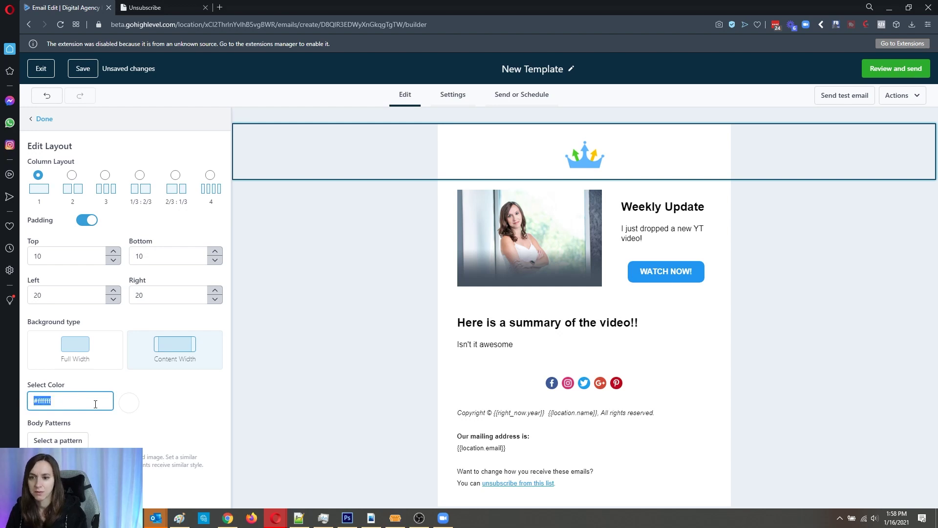
{"action": "type", "text": "#d3d3d3"}
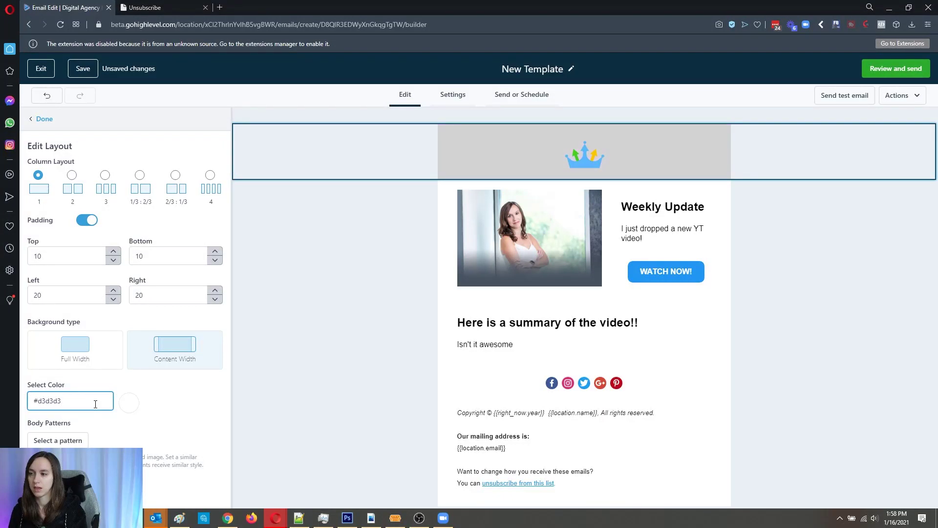
{"action": "left_click_drag", "start_coordinate": [85, 401], "coordinate": [29, 400]}
{"action": "key", "text": "ctrl+c"}
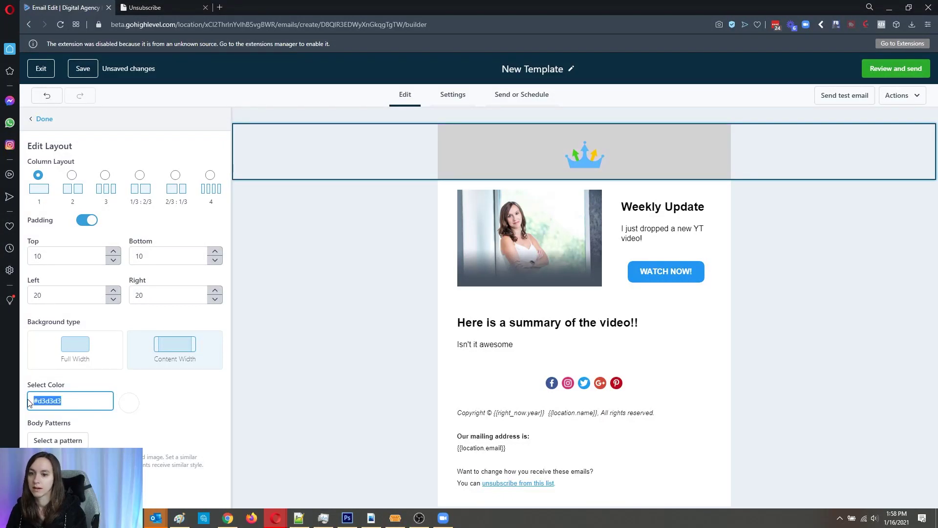
- Apply the copied background color #d3d3d3 to the photo row and the video summary row
{"action": "left_click", "coordinate": [413, 271]}
{"action": "left_click", "coordinate": [73, 400]}
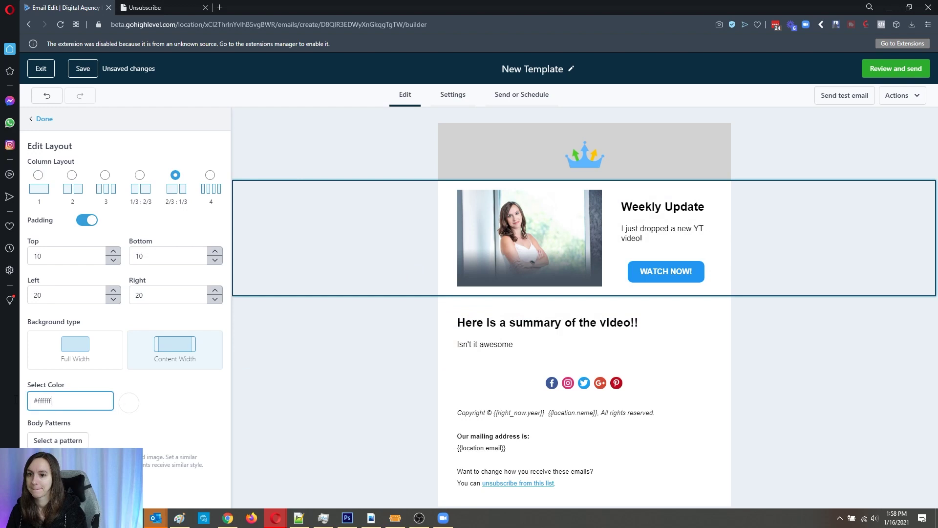
{"action": "key", "text": "ctrl+a"}
{"action": "key", "text": "ctrl+v"}
{"action": "left_click", "coordinate": [403, 339]}
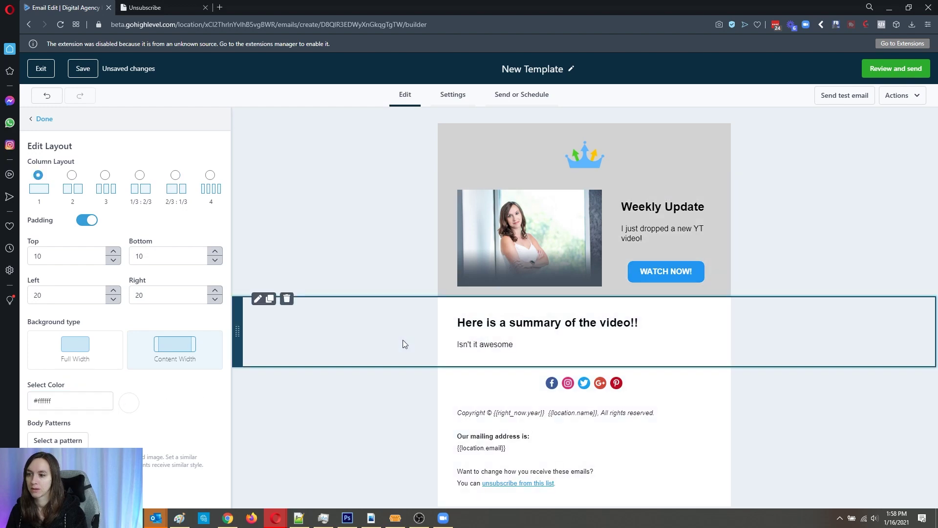
{"action": "left_click", "coordinate": [88, 401]}
{"action": "key", "text": "ctrl+a"}
{"action": "key", "text": "ctrl+v"}
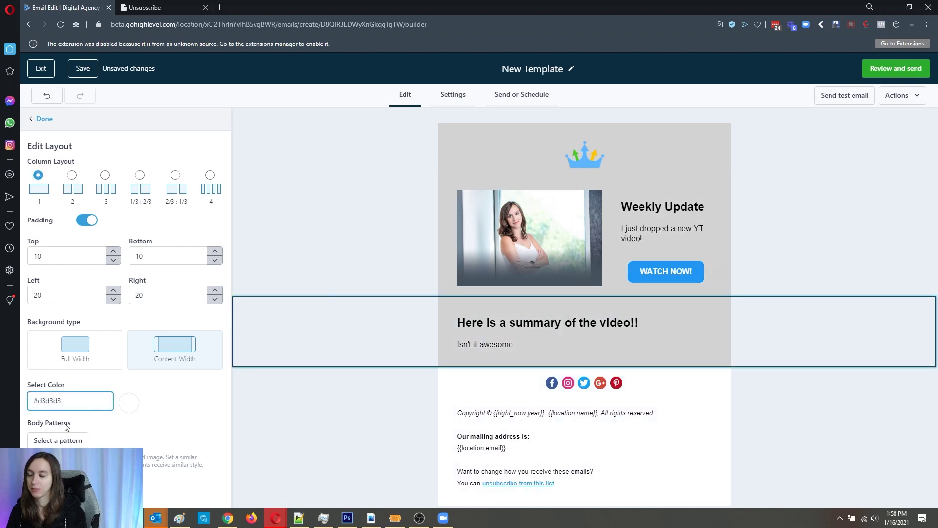
- Set the background color of the social and footer row to the copied #d3d3d3
{"action": "left_click", "coordinate": [293, 413]}
{"action": "left_click", "coordinate": [64, 403]}
{"action": "key", "text": "ctrl+a"}
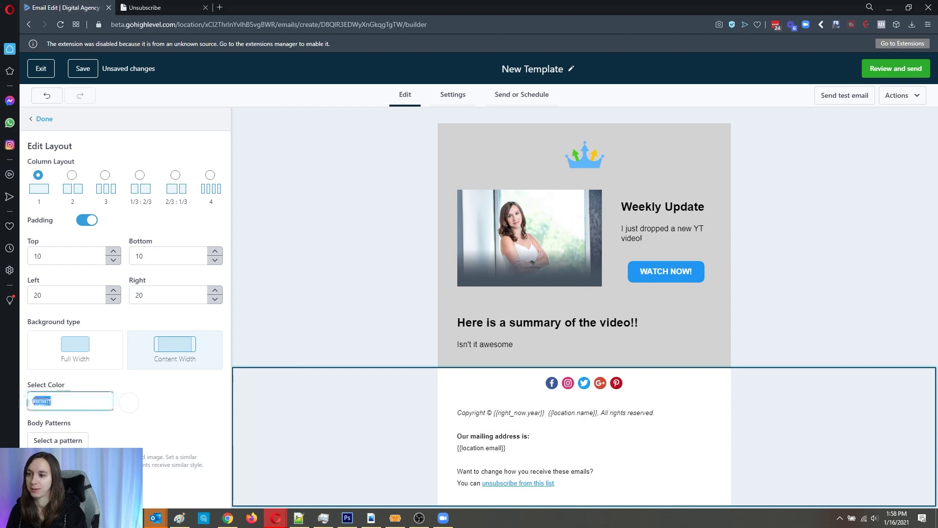
{"action": "key", "text": "ctrl+v"}
- Try a white #ffffff background color on the row with the photo and the Weekly Update text
{"action": "left_click", "coordinate": [430, 195]}
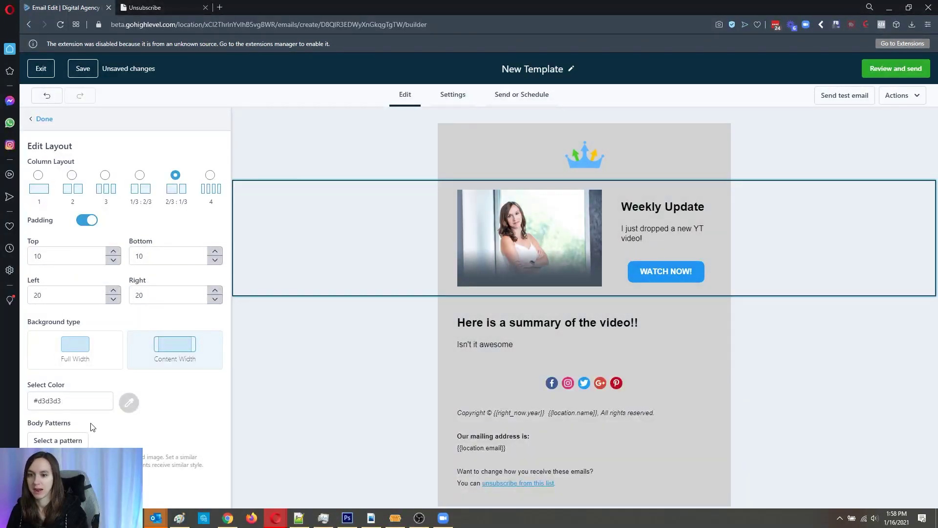
{"action": "left_click", "coordinate": [130, 402]}
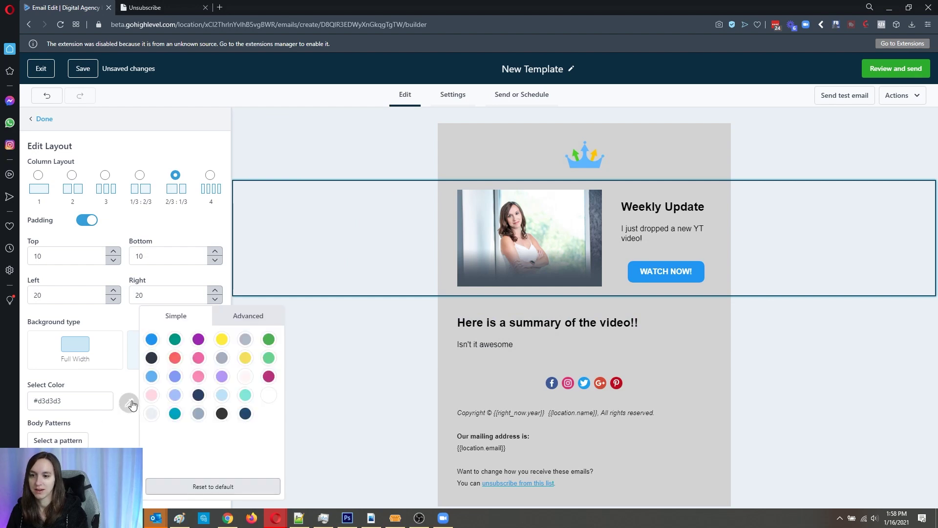
{"action": "left_click", "coordinate": [121, 421]}
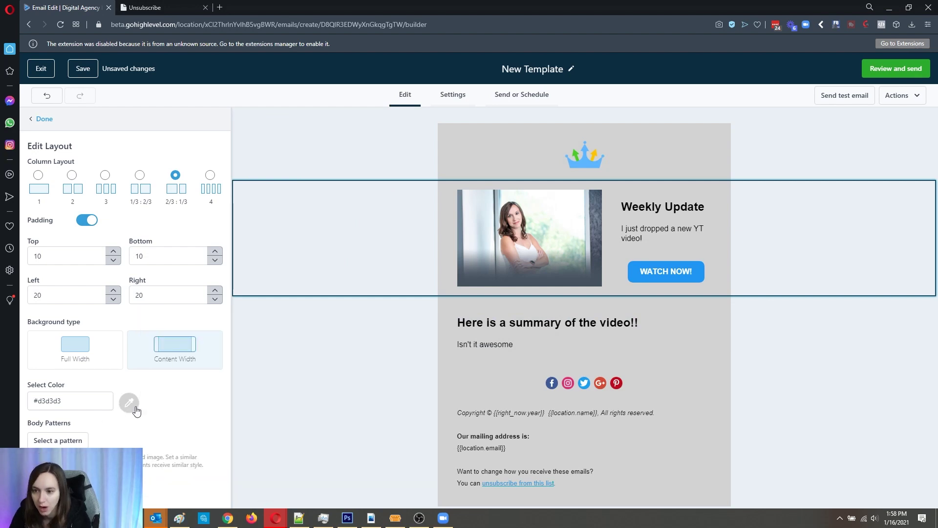
{"action": "left_click", "coordinate": [132, 404]}
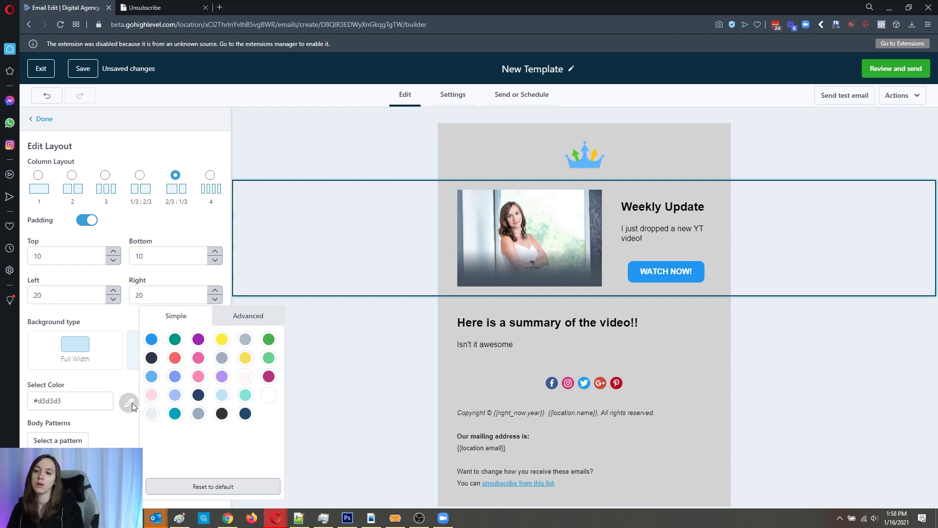
{"action": "left_click", "coordinate": [86, 406]}
{"action": "triple_click", "coordinate": [86, 406]}
{"action": "type", "text": "#fff"}
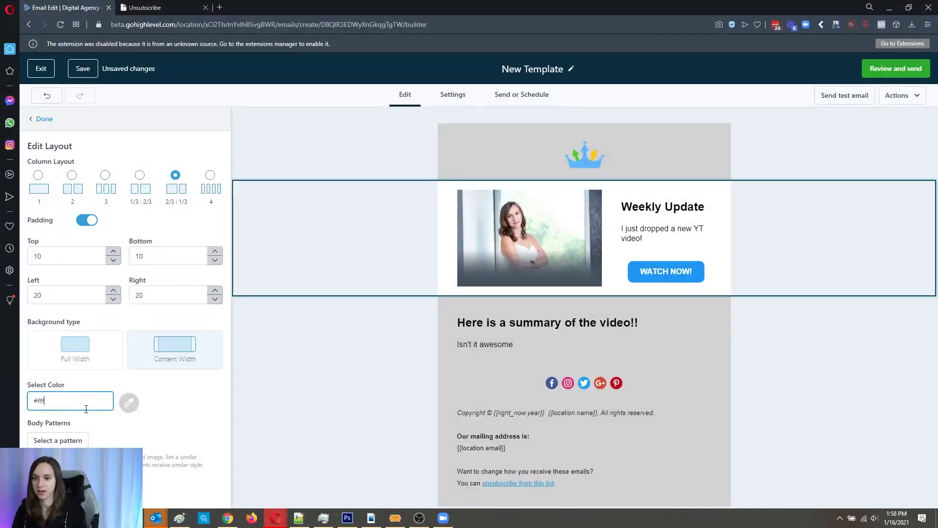
{"action": "type", "text": "fff"}
{"action": "left_click", "coordinate": [87, 405]}
{"action": "left_click", "coordinate": [200, 392]}
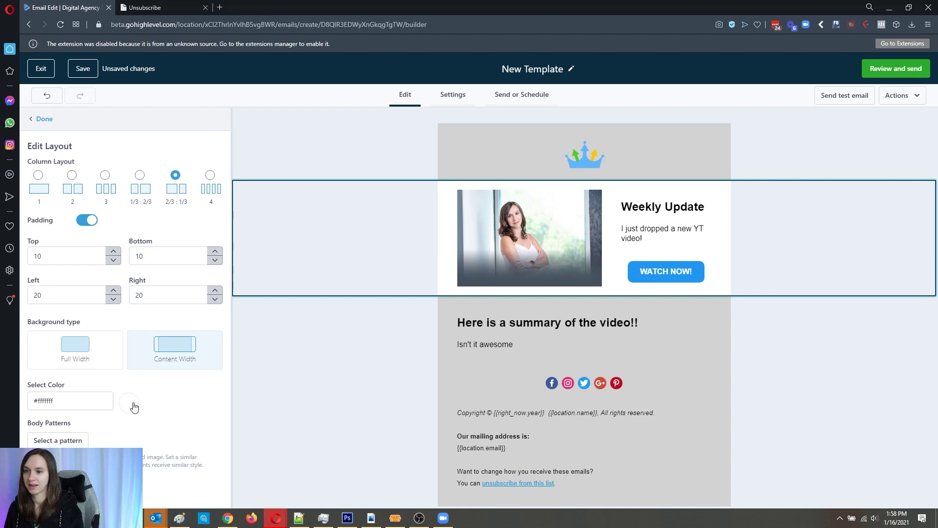
- Try a palette color on the photo row's background, and set the row's background color back to #d3d3d3
{"action": "left_click", "coordinate": [128, 408]}
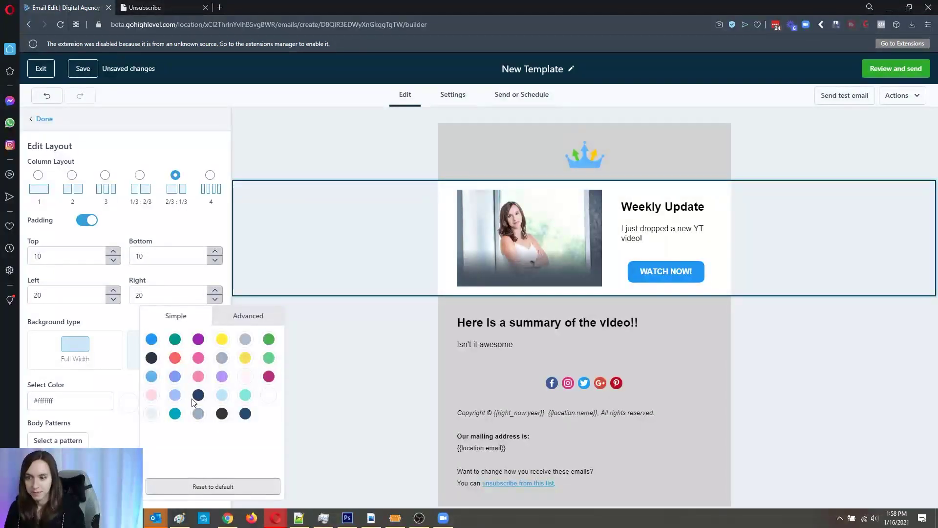
{"action": "left_click", "coordinate": [198, 413]}
{"action": "left_click", "coordinate": [247, 349]}
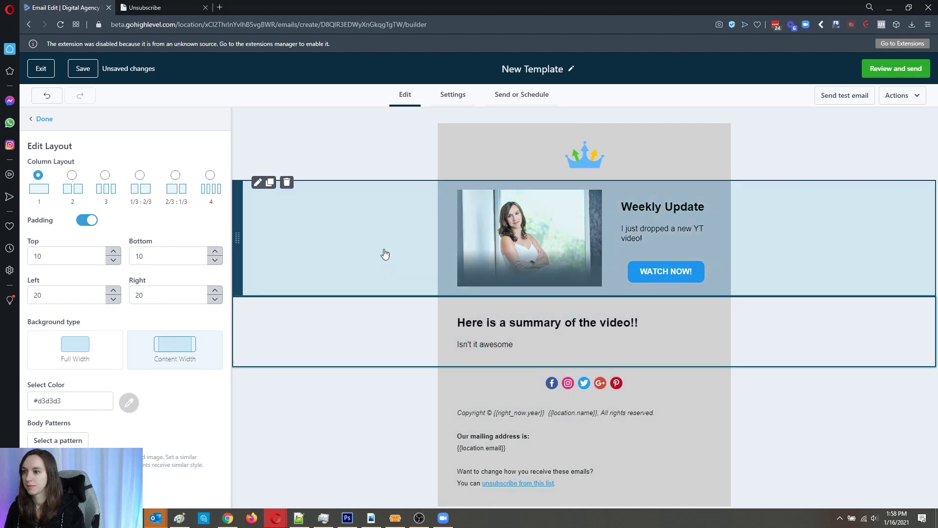
{"action": "left_click_drag", "start_coordinate": [61, 400], "coordinate": [25, 400]}
{"action": "type", "text": "#d3d3"}
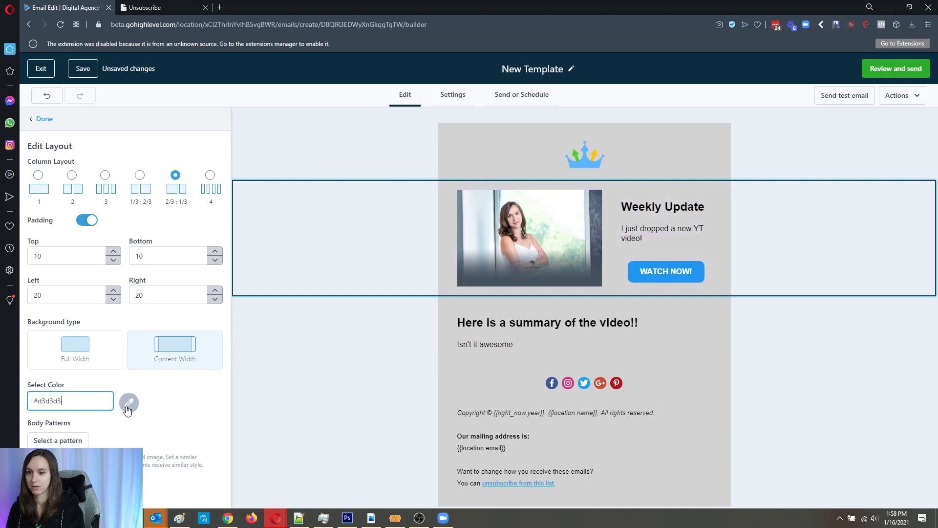
{"action": "left_click", "coordinate": [321, 365]}
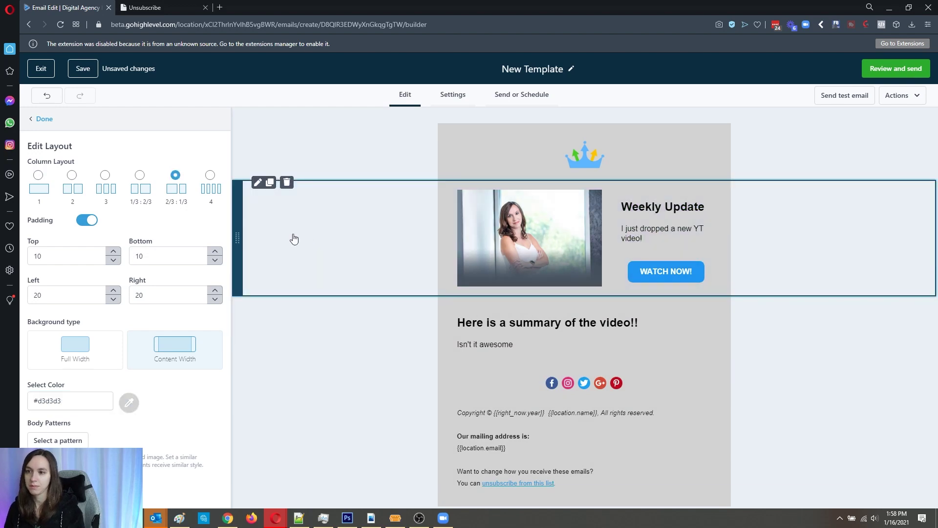
- Examine the advanced and simple color choices for the photo row's background
{"action": "left_click", "coordinate": [128, 403]}
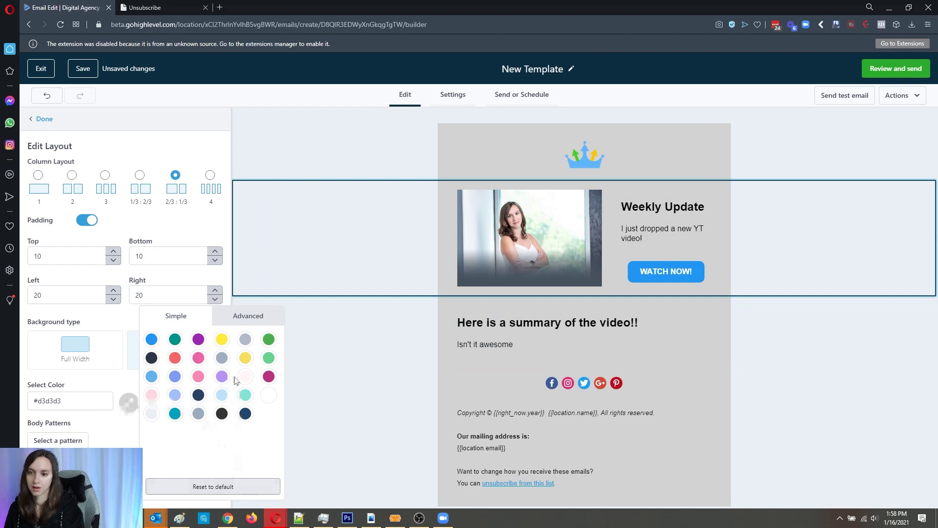
{"action": "left_click", "coordinate": [249, 315]}
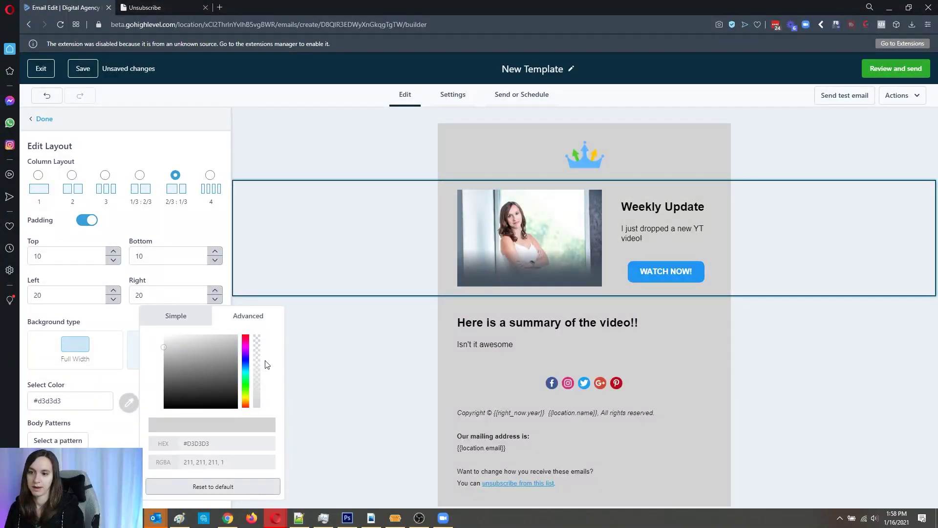
{"action": "left_click", "coordinate": [176, 324]}
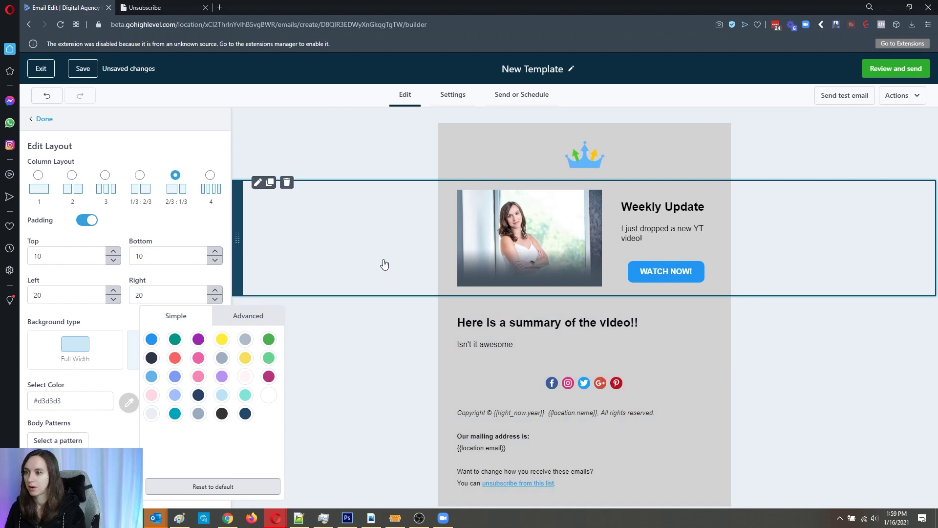
- Add a divider between the video summary text and the social icons, and color it dark navy
{"action": "left_click", "coordinate": [383, 160]}
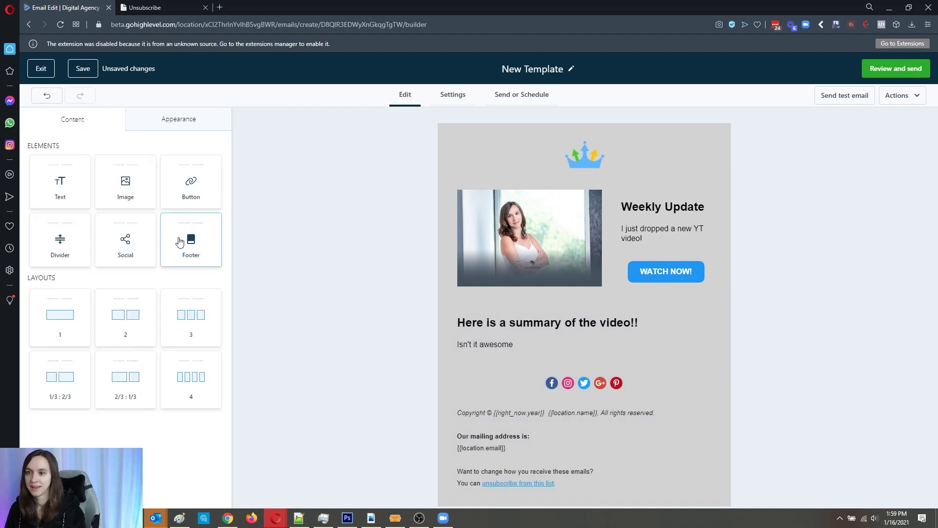
{"action": "left_click_drag", "start_coordinate": [60, 240], "coordinate": [582, 374]}
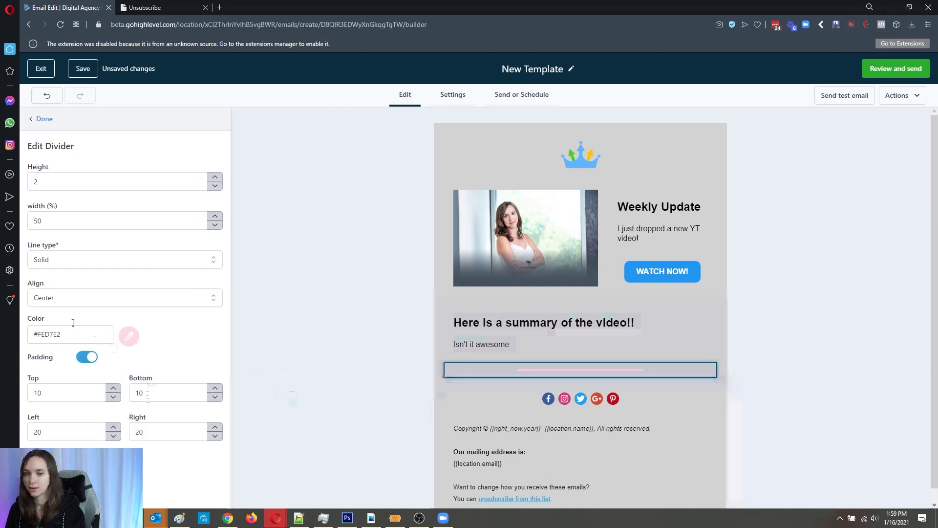
{"action": "left_click", "coordinate": [129, 337]}
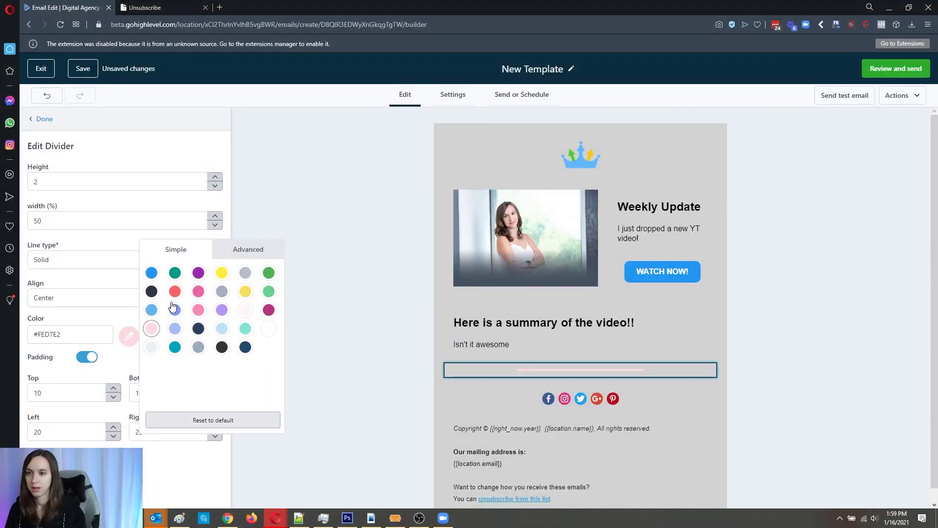
{"action": "left_click", "coordinate": [152, 292]}
- Try several background patterns on the photo row, including the light geometric ones, the gold texture and the solid blue
{"action": "left_click", "coordinate": [360, 292]}
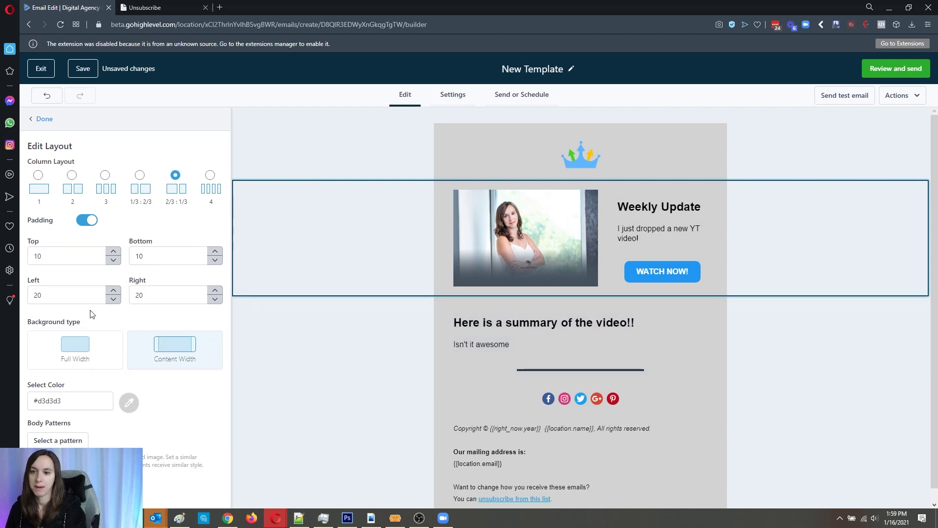
{"action": "left_click", "coordinate": [72, 441]}
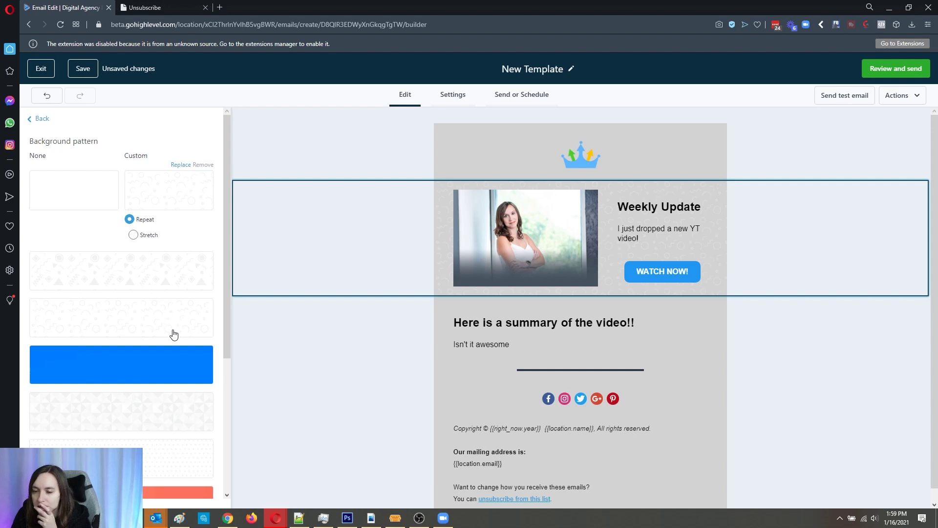
{"action": "left_click", "coordinate": [161, 429]}
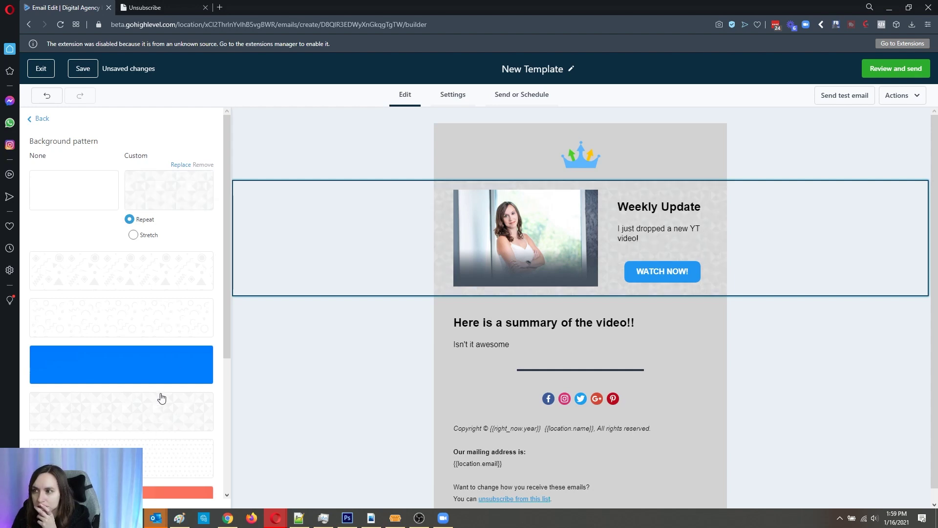
{"action": "scroll", "coordinate": [161, 397], "scroll_direction": "down", "scroll_amount": 2}
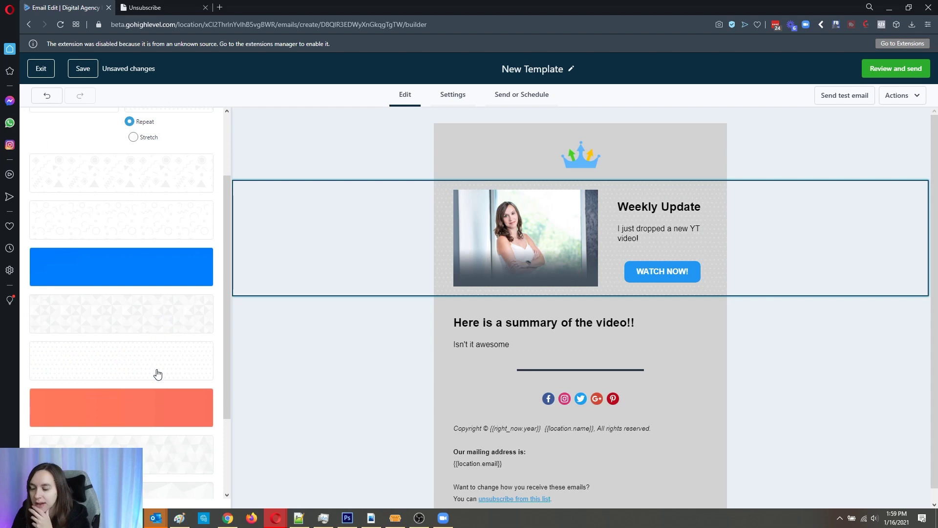
{"action": "scroll", "coordinate": [159, 374], "scroll_direction": "down", "scroll_amount": 2}
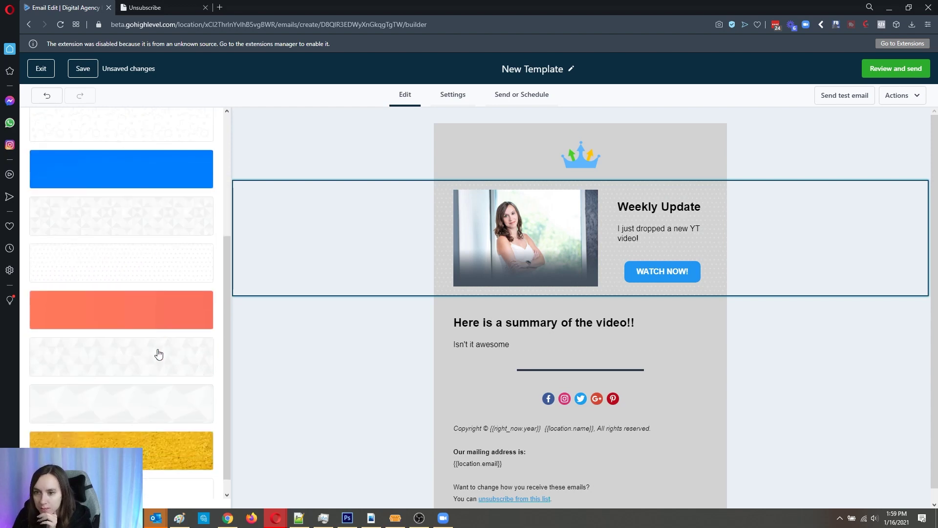
{"action": "left_click", "coordinate": [158, 372]}
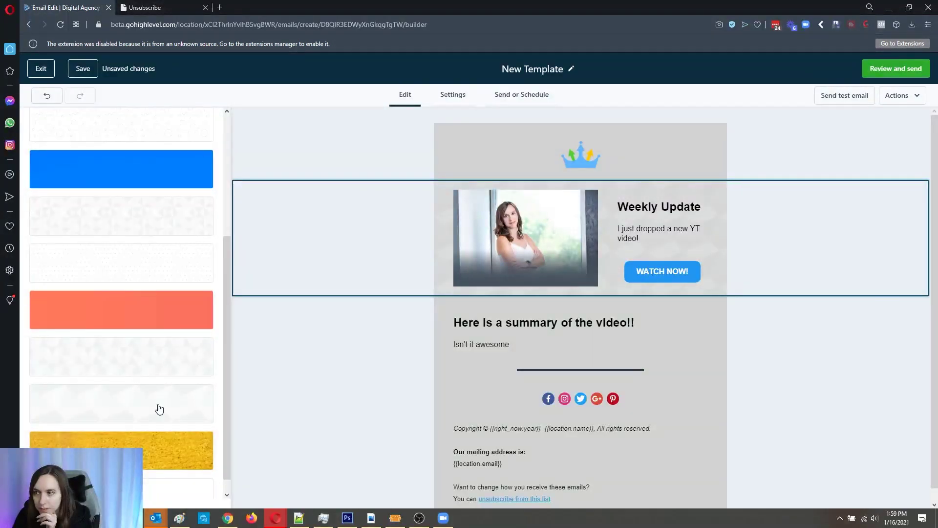
{"action": "scroll", "coordinate": [158, 408], "scroll_direction": "down", "scroll_amount": 1}
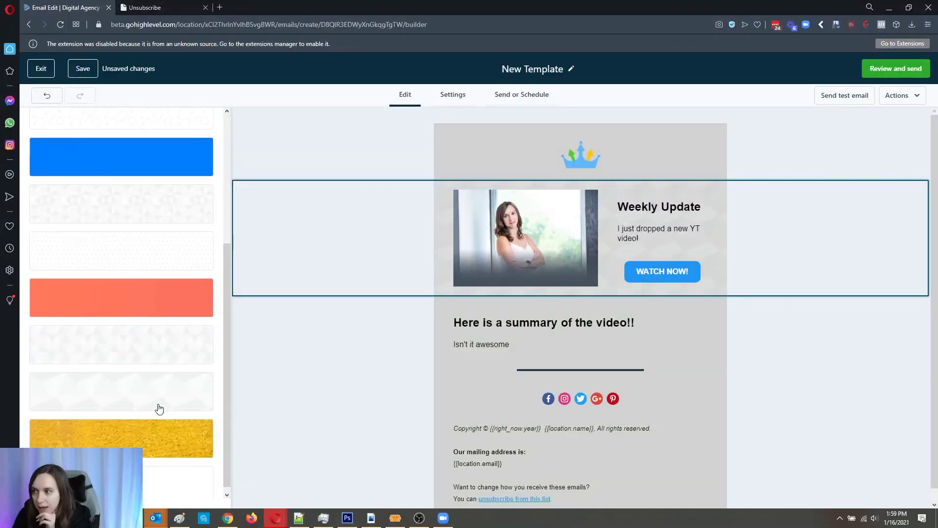
{"action": "left_click", "coordinate": [141, 436]}
{"action": "left_click", "coordinate": [125, 362]}
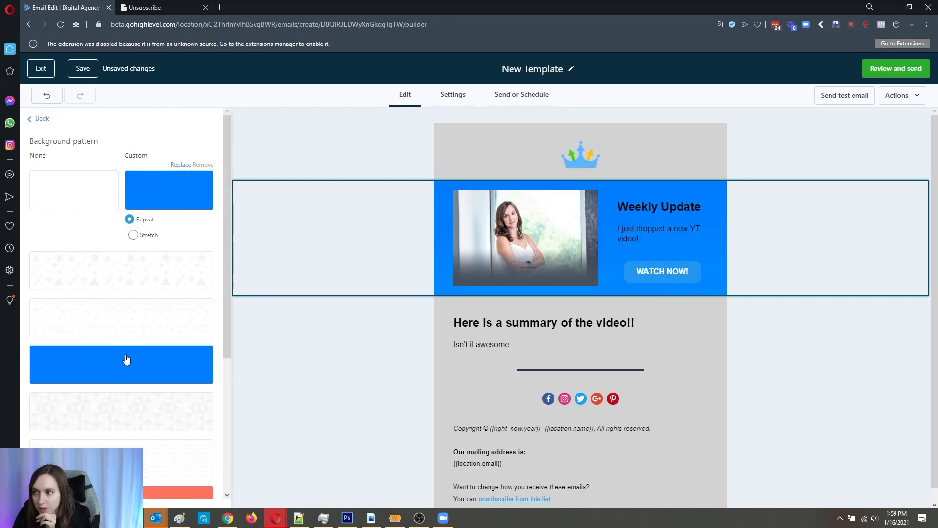
{"action": "left_click", "coordinate": [146, 279]}
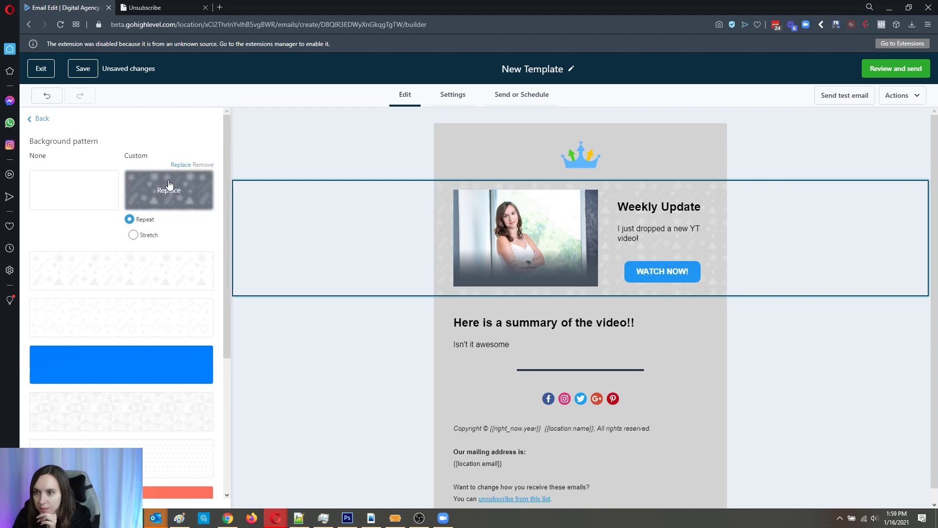
- Check the file library for a custom pattern, close it, and apply the second light preset pattern to the photo row
{"action": "left_click", "coordinate": [181, 200]}
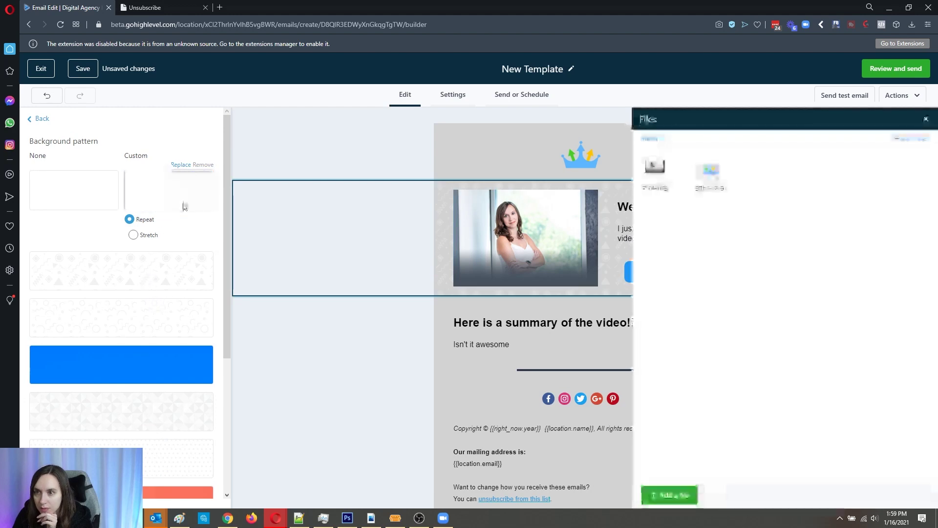
{"action": "left_click", "coordinate": [926, 119]}
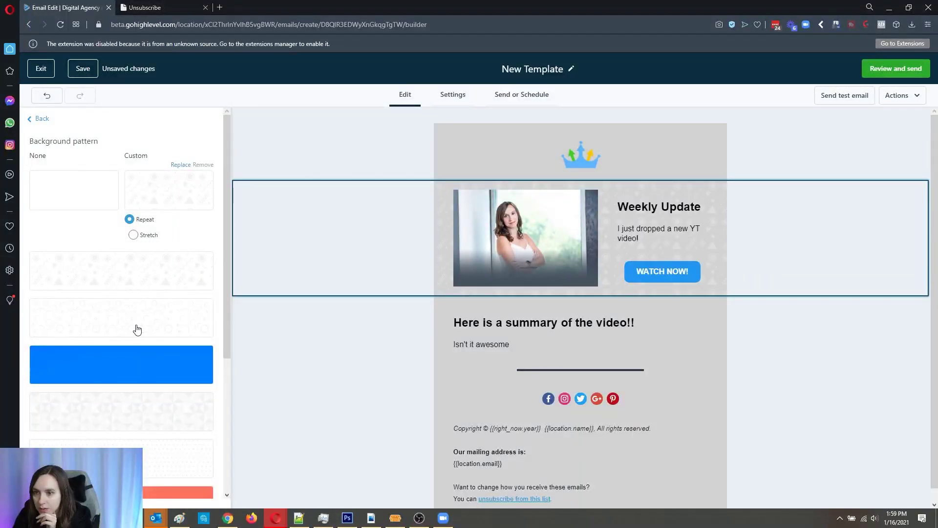
{"action": "scroll", "coordinate": [136, 328], "scroll_direction": "down", "scroll_amount": 2}
{"action": "scroll", "coordinate": [137, 322], "scroll_direction": "up", "scroll_amount": 2}
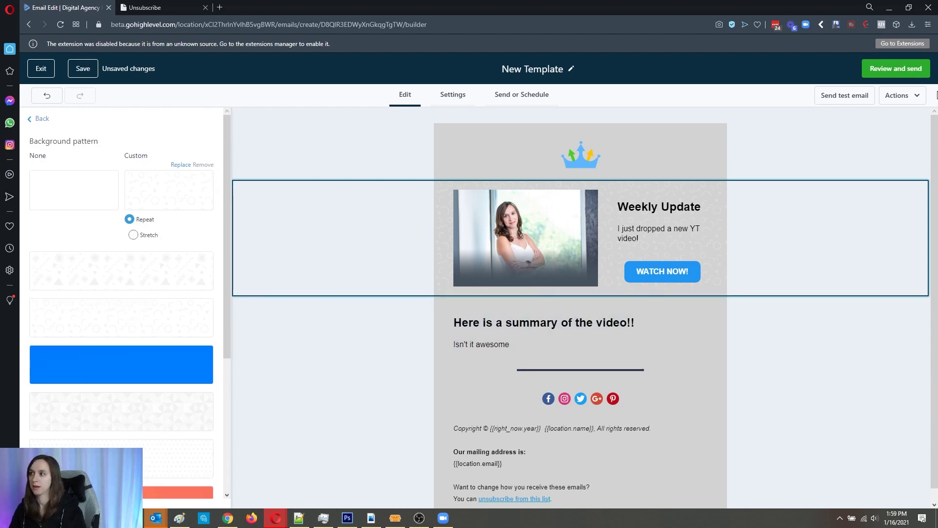
- Send a test email to the recipient's e-mail address with the subject TESTY2
{"action": "left_click", "coordinate": [862, 97]}
{"action": "left_click", "coordinate": [732, 147]}
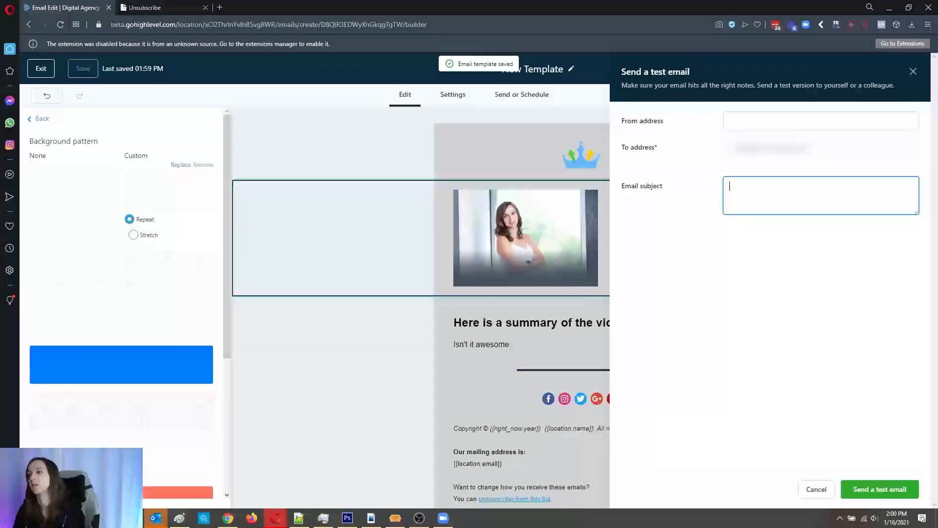
{"action": "left_click", "coordinate": [732, 186]}
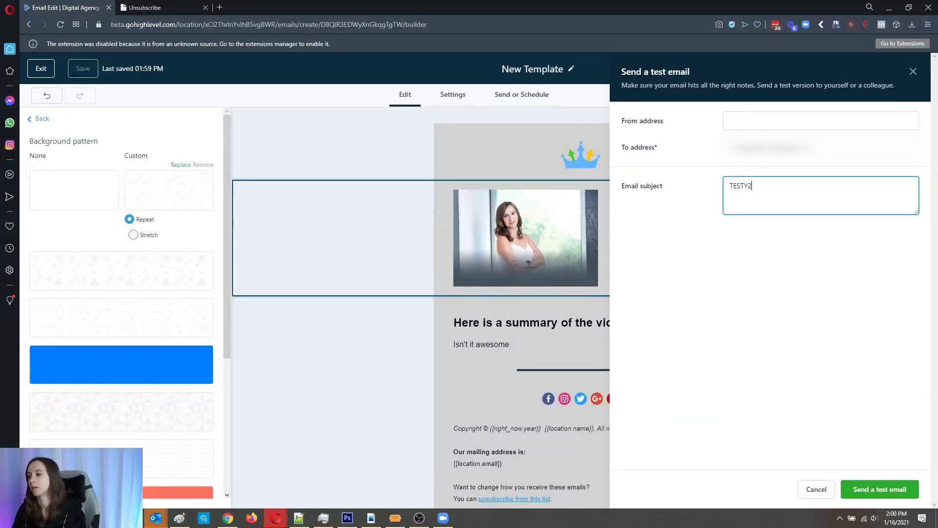
{"action": "left_click", "coordinate": [879, 489]}
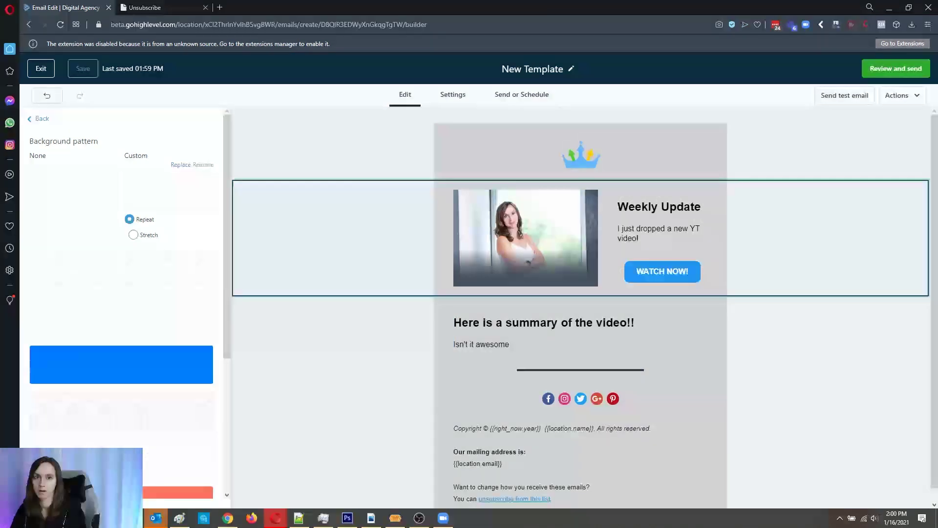
- Switch to Outlook, open the received TESTY2 message, and check its layout in both a maximized and a smaller window
{"action": "left_click", "coordinate": [155, 518]}
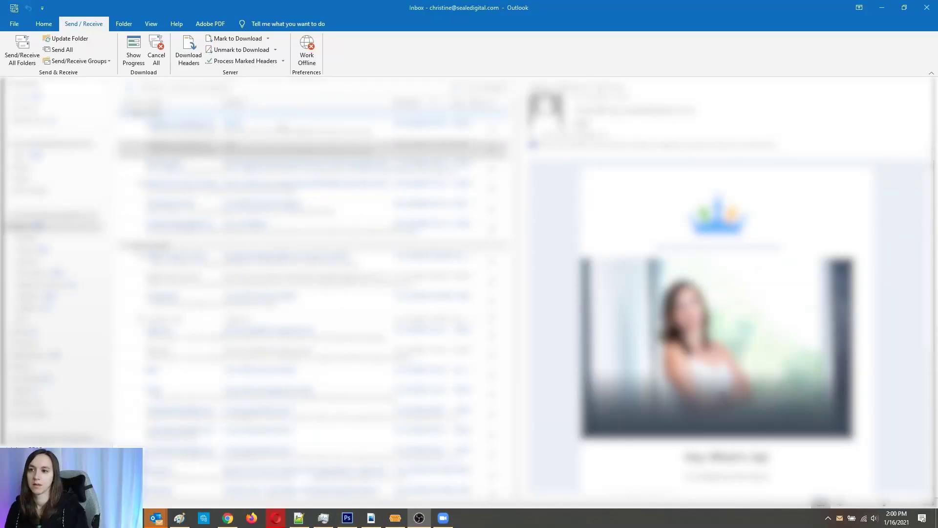
{"action": "double_click", "coordinate": [313, 126]}
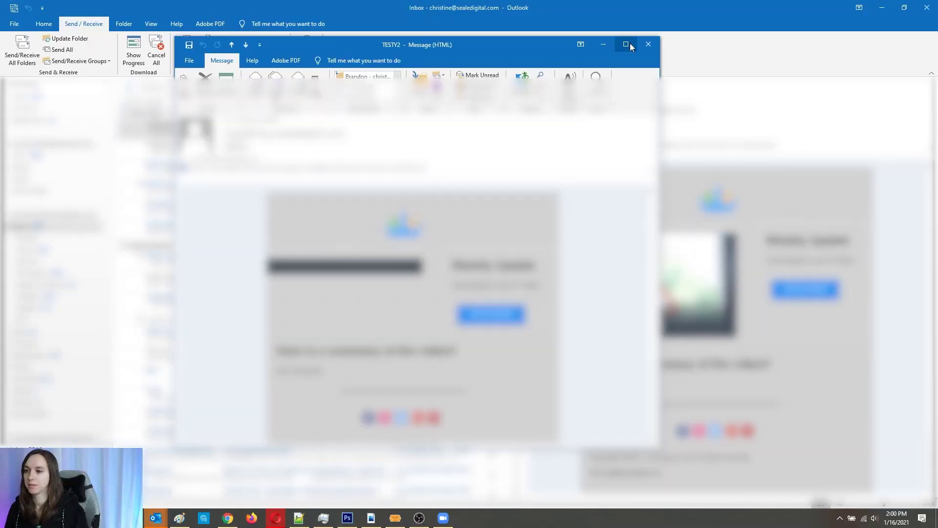
{"action": "left_click", "coordinate": [625, 44]}
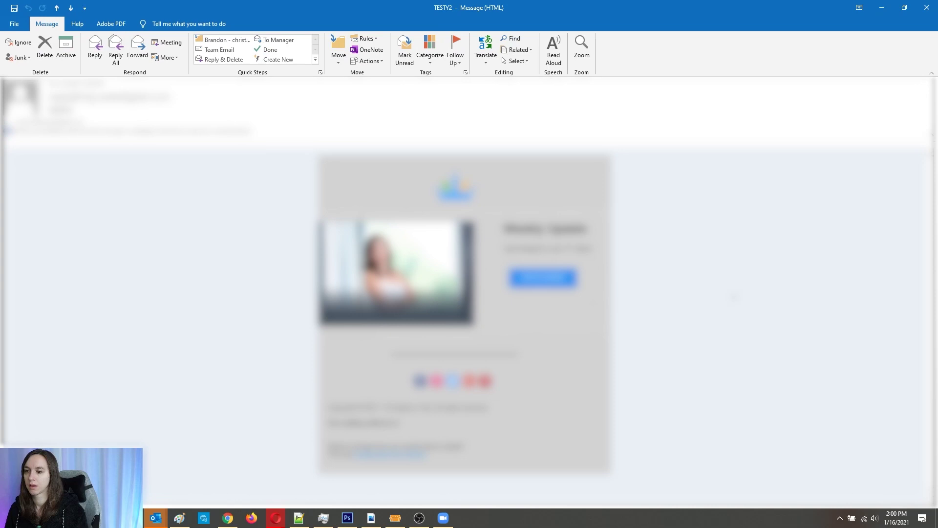
{"action": "left_click_drag", "start_coordinate": [519, 5], "coordinate": [479, 47]}
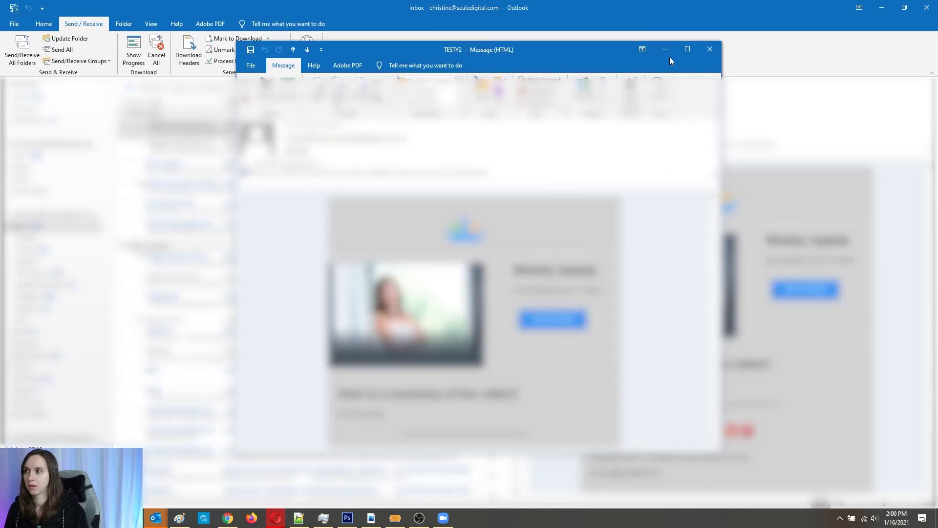
- Review the received TESTY2 message in a maximized window, then close it and return to the email builder
{"action": "left_click", "coordinate": [686, 49]}
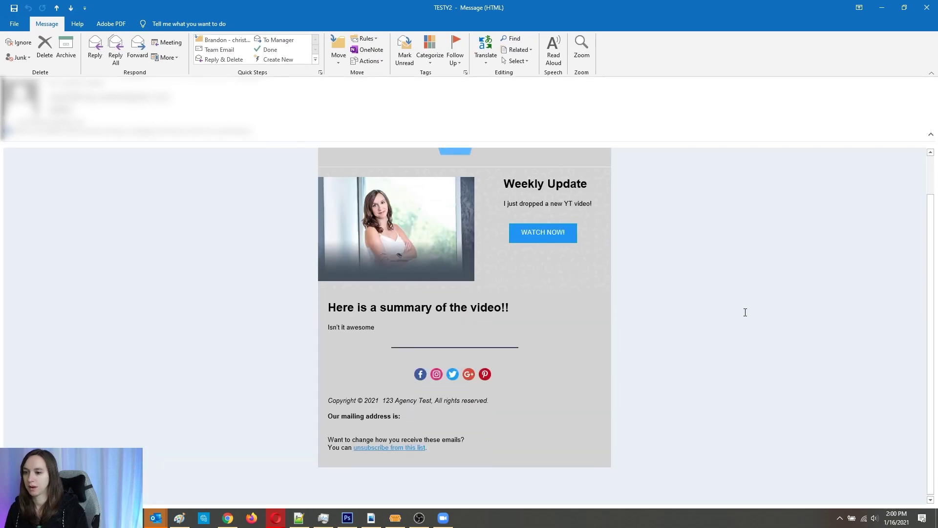
{"action": "scroll", "coordinate": [762, 290], "scroll_direction": "up", "scroll_amount": 2}
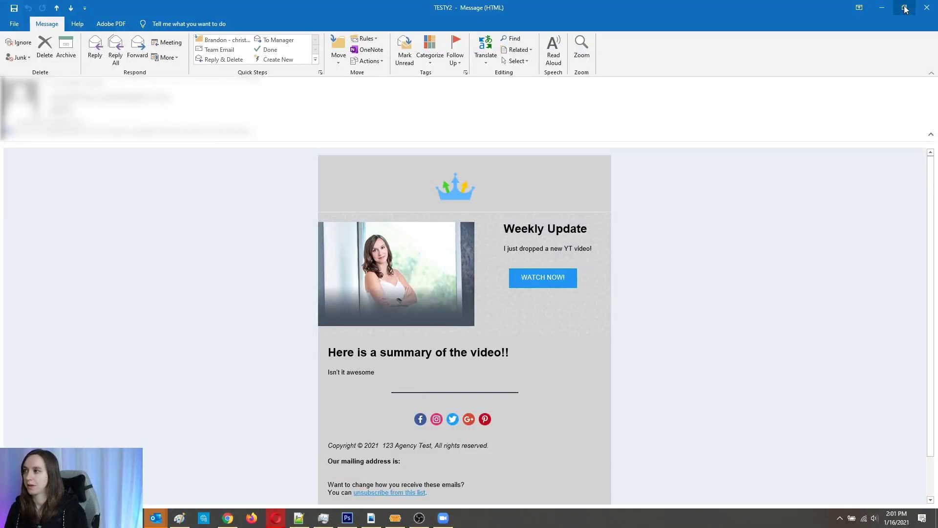
{"action": "left_click", "coordinate": [932, 8]}
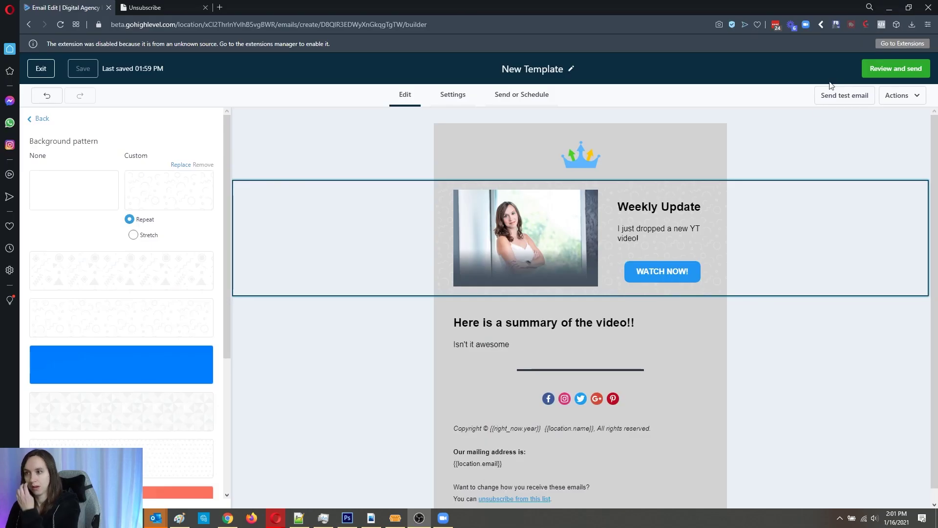
- Open the send and schedule options and look over the contacts available as recipients
{"action": "left_click", "coordinate": [542, 100]}
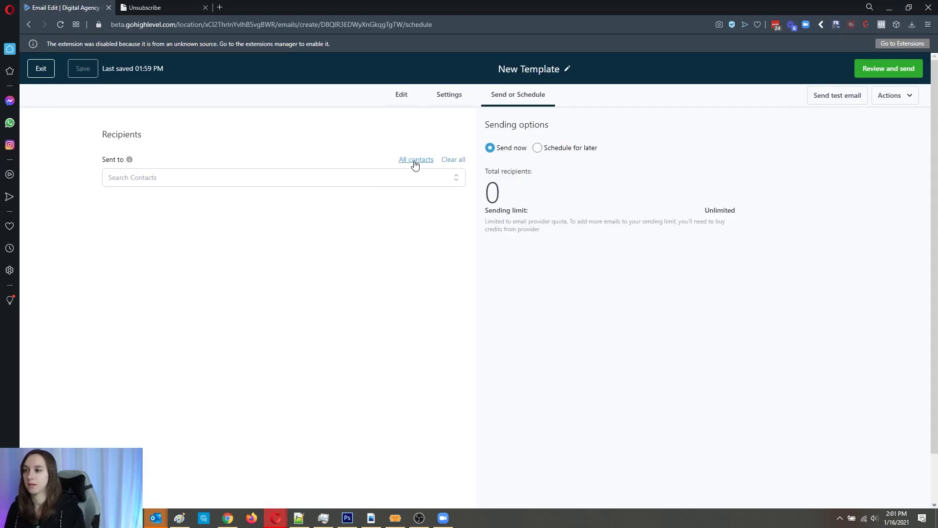
{"action": "left_click", "coordinate": [408, 182]}
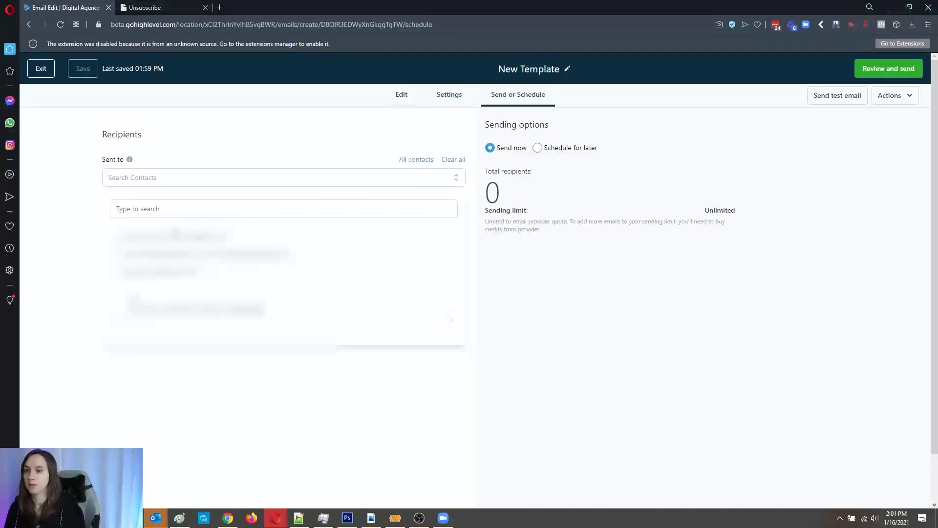
{"action": "left_click", "coordinate": [308, 206]}
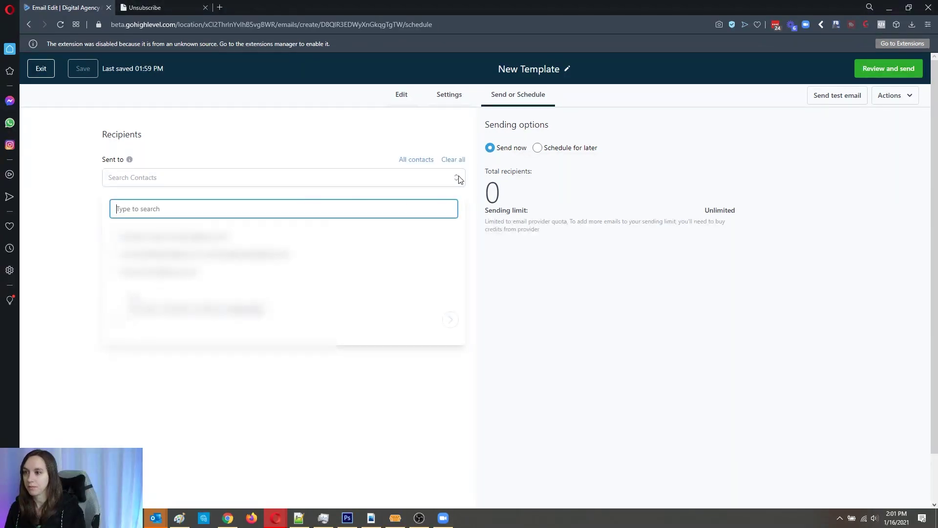
- Set the email to be scheduled for later on 2021-01-23, keeping the 10:00 AM sending time
{"action": "left_click", "coordinate": [578, 148]}
{"action": "left_click", "coordinate": [577, 174]}
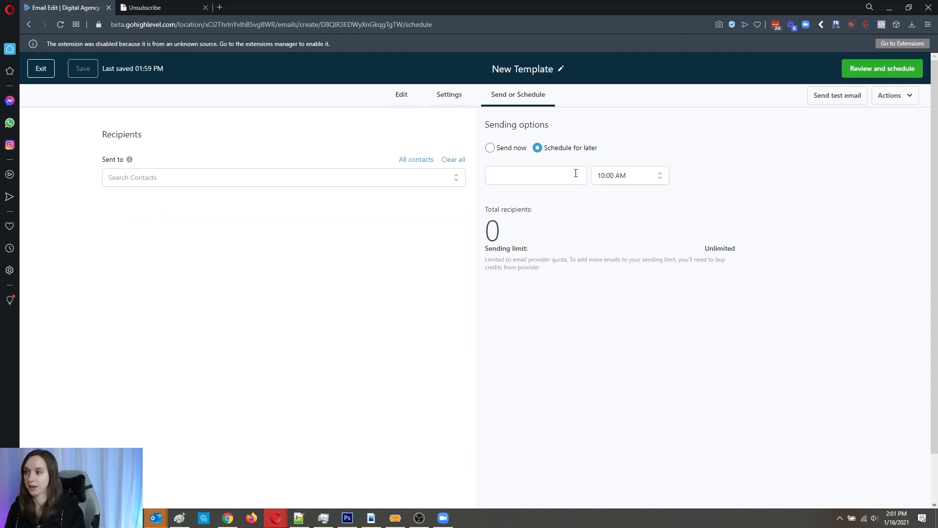
{"action": "left_click", "coordinate": [559, 170]}
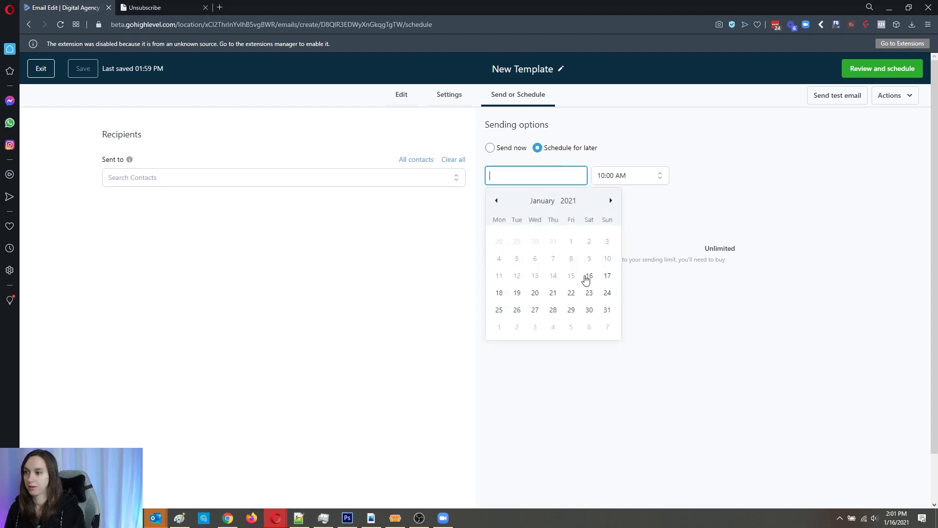
{"action": "left_click", "coordinate": [589, 292]}
{"action": "left_click", "coordinate": [623, 179]}
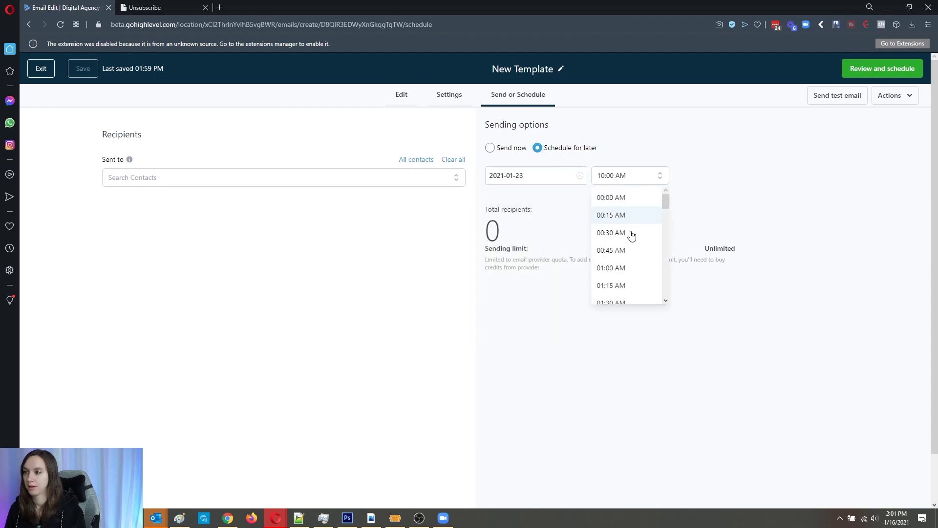
{"action": "scroll", "coordinate": [626, 247], "scroll_direction": "down", "scroll_amount": 10}
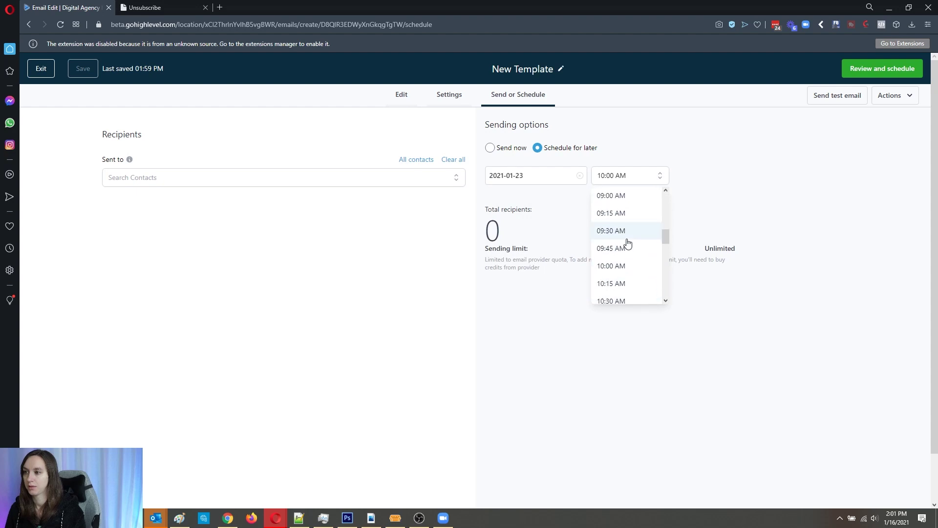
{"action": "left_click", "coordinate": [767, 176]}
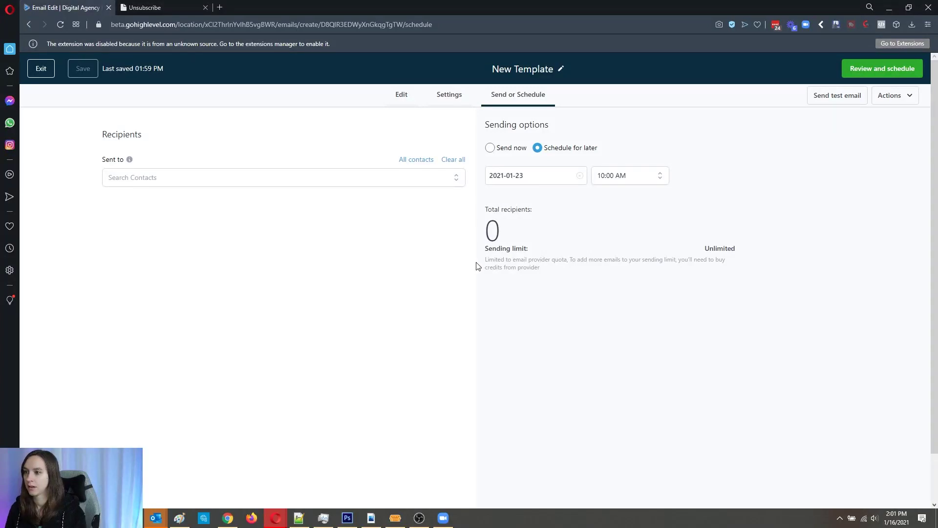
- Read the sending-limit note and check which additional actions are available for the email
{"action": "left_click_drag", "start_coordinate": [486, 260], "coordinate": [621, 269]}
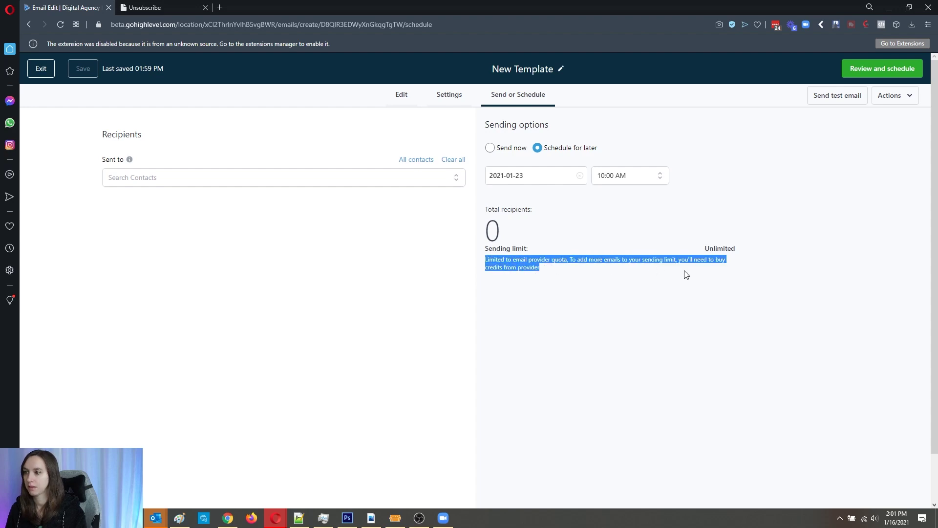
{"action": "left_click_drag", "start_coordinate": [686, 275], "coordinate": [684, 272]}
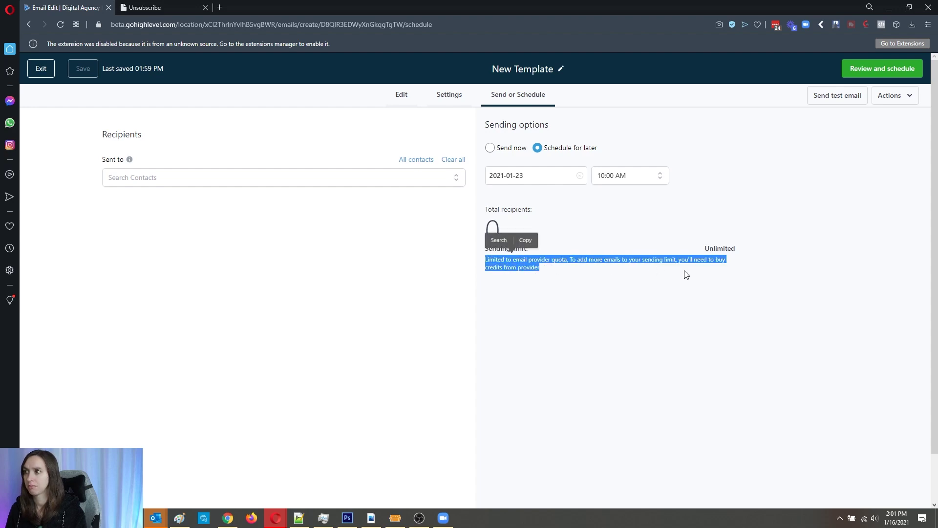
{"action": "left_click", "coordinate": [892, 102]}
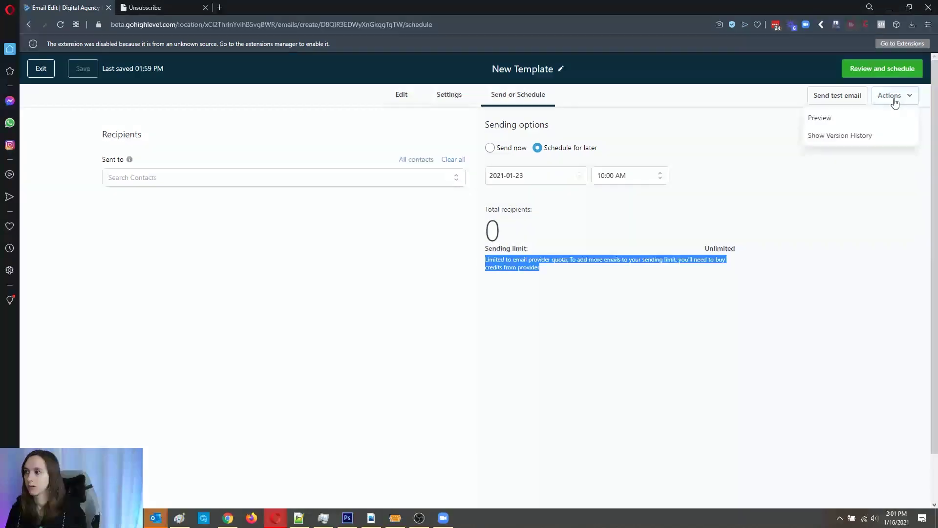
- Select one contact as the recipient, review the schedule, and go to the required From Address setting
{"action": "left_click", "coordinate": [438, 182]}
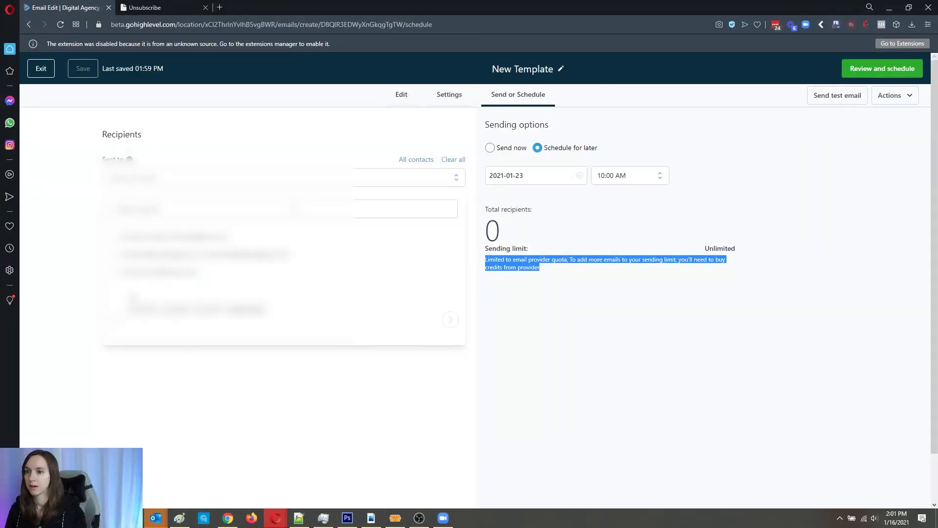
{"action": "left_click", "coordinate": [372, 253]}
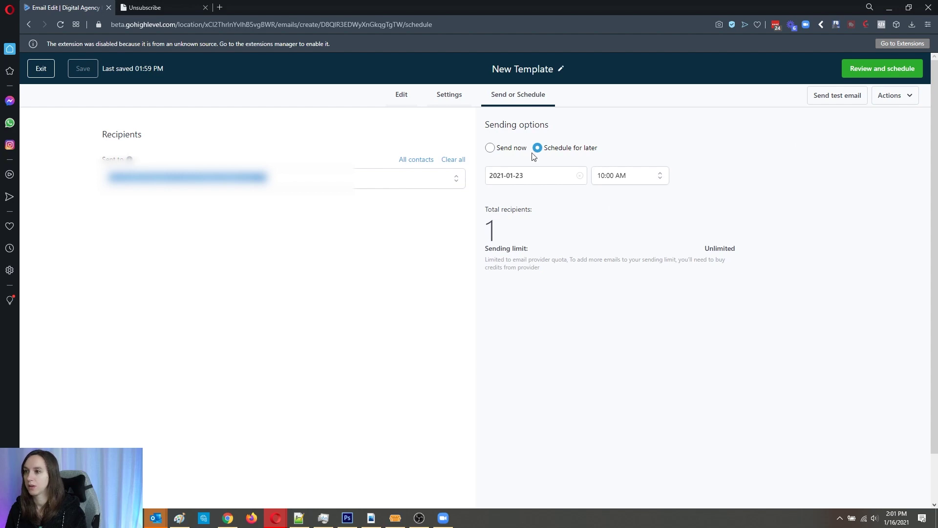
{"action": "left_click", "coordinate": [912, 73]}
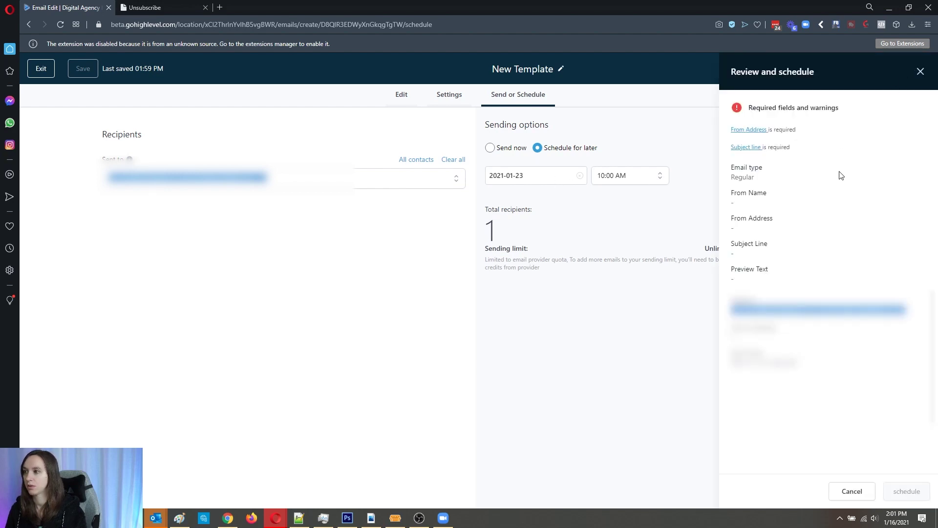
{"action": "left_click", "coordinate": [749, 130]}
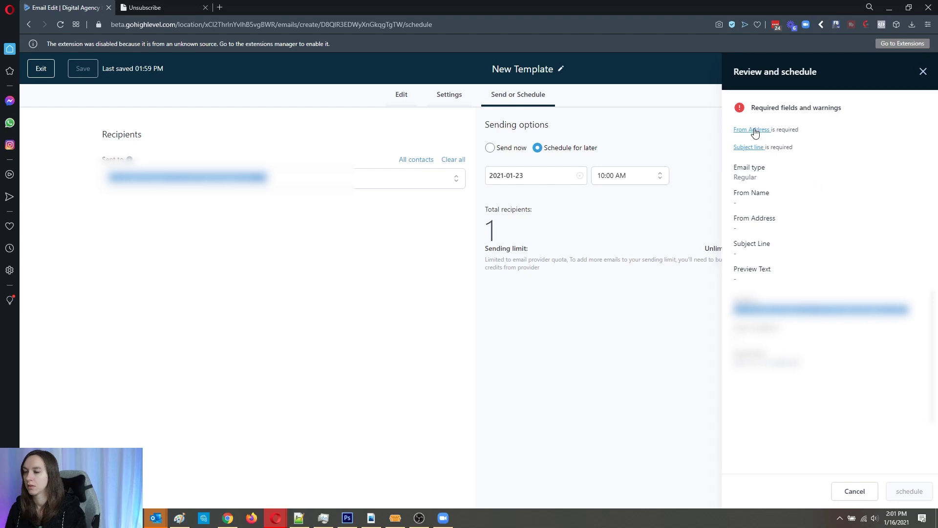
- Enter the sender's name and e-mail address and the subject line testy3, and save the email settings
{"action": "left_click", "coordinate": [399, 173]}
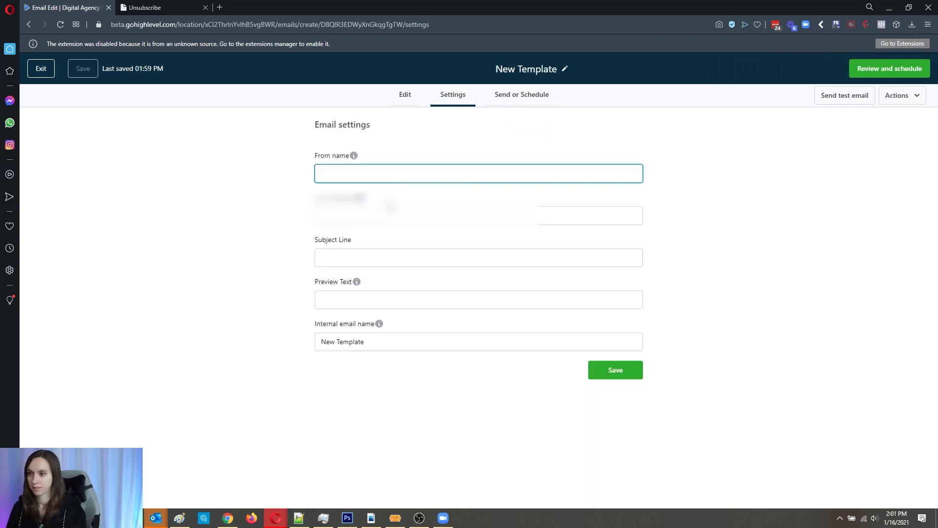
{"action": "type", "text": "Christine"}
{"action": "key", "text": "Tab"}
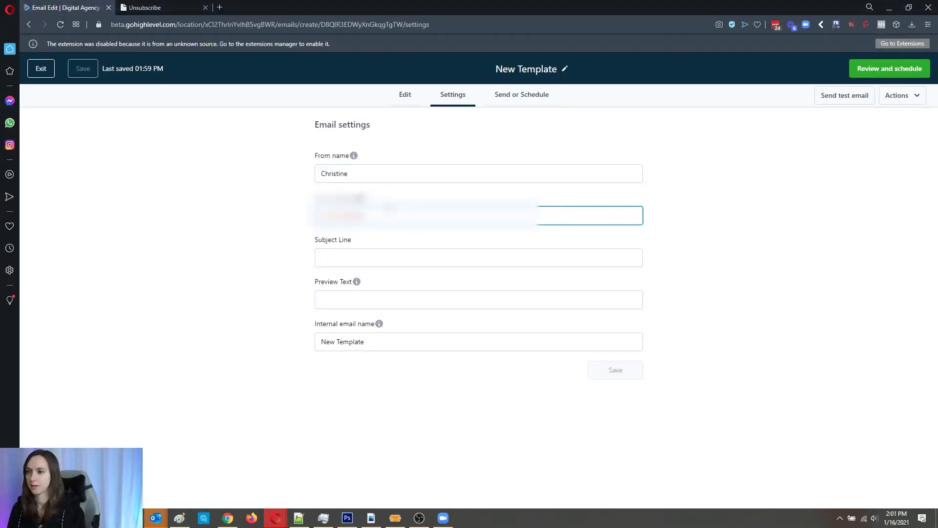
{"action": "key", "text": "Tab"}
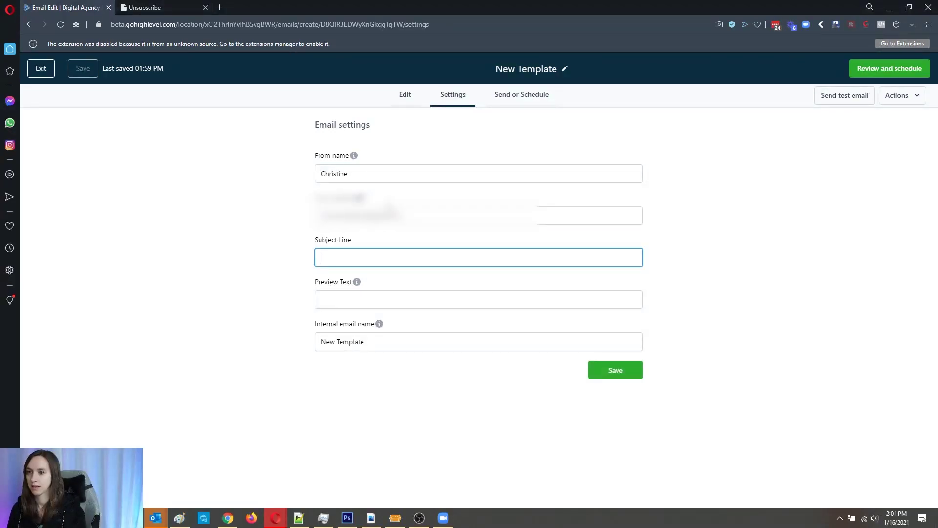
{"action": "type", "text": "testy3"}
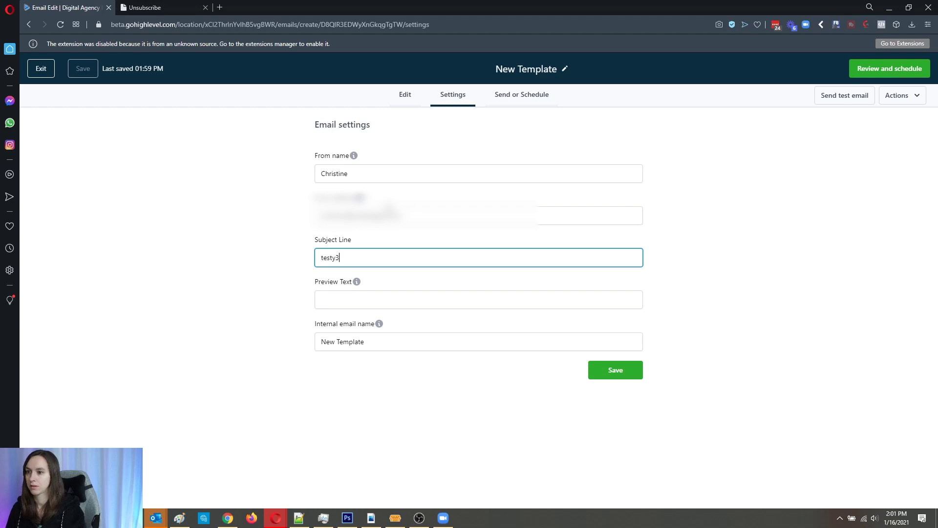
{"action": "left_click", "coordinate": [626, 376]}
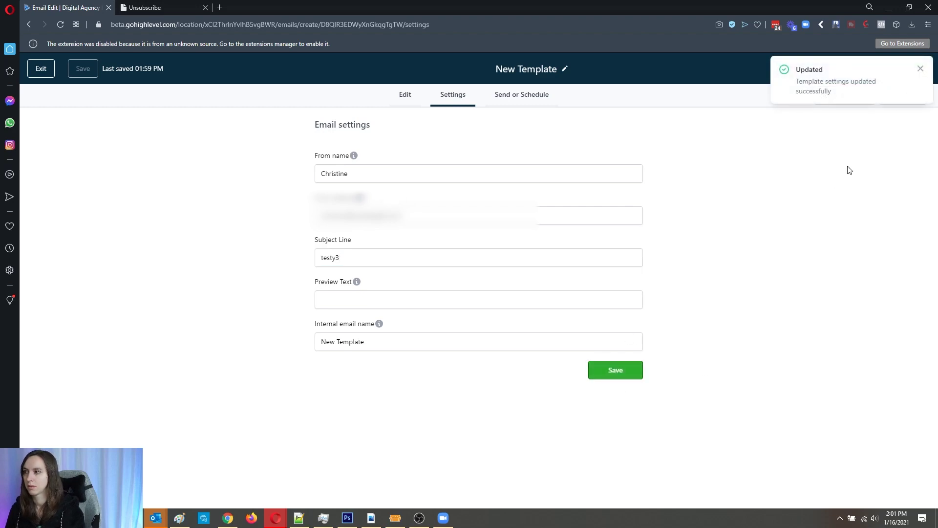
- Review the completed email and confirm its scheduling
{"action": "left_click", "coordinate": [920, 68]}
{"action": "left_click", "coordinate": [901, 71]}
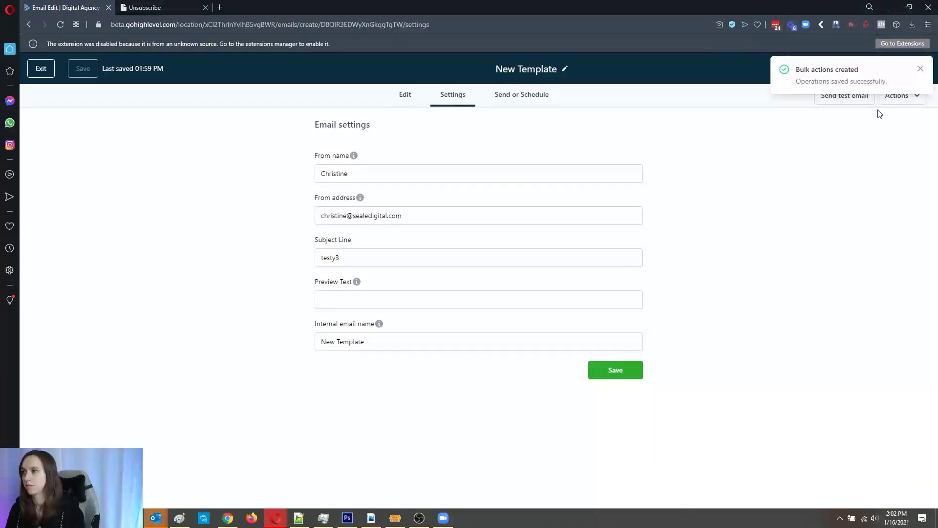
{"action": "left_click", "coordinate": [919, 68]}
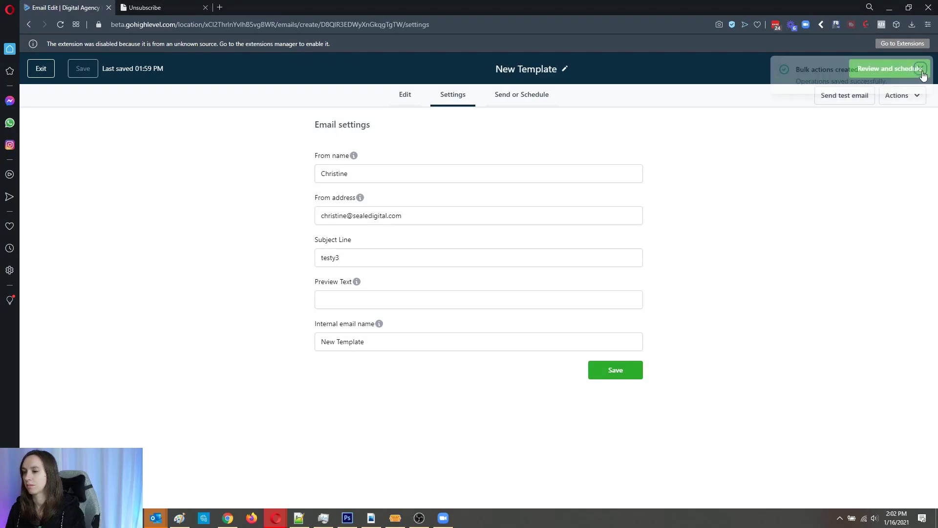
- Examine both saved versions in the email's version history, then return to the builder
{"action": "left_click", "coordinate": [899, 97]}
{"action": "left_click", "coordinate": [871, 136]}
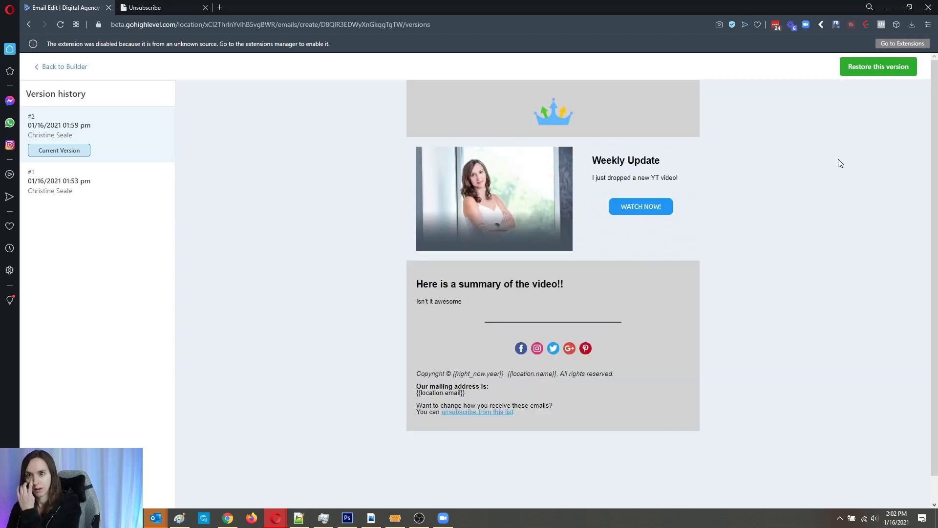
{"action": "left_click", "coordinate": [43, 183]}
{"action": "left_click", "coordinate": [101, 147]}
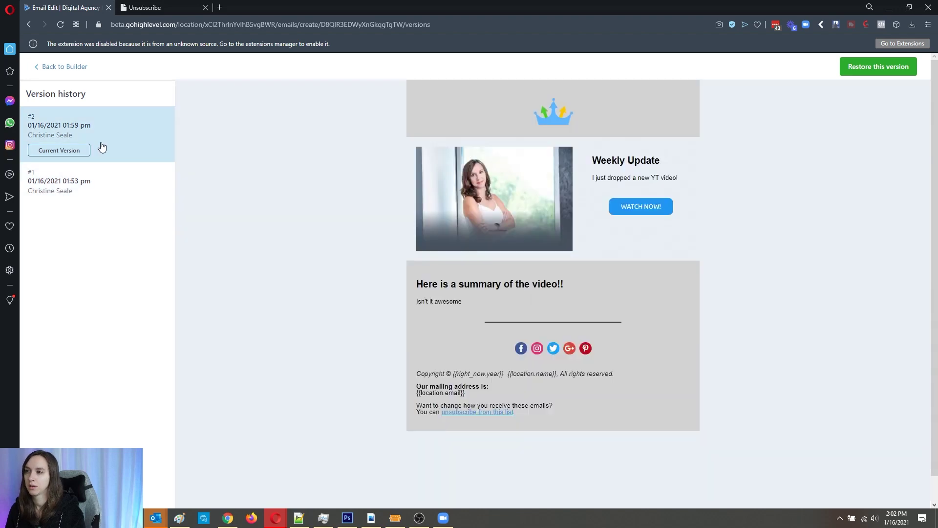
{"action": "left_click", "coordinate": [59, 68]}
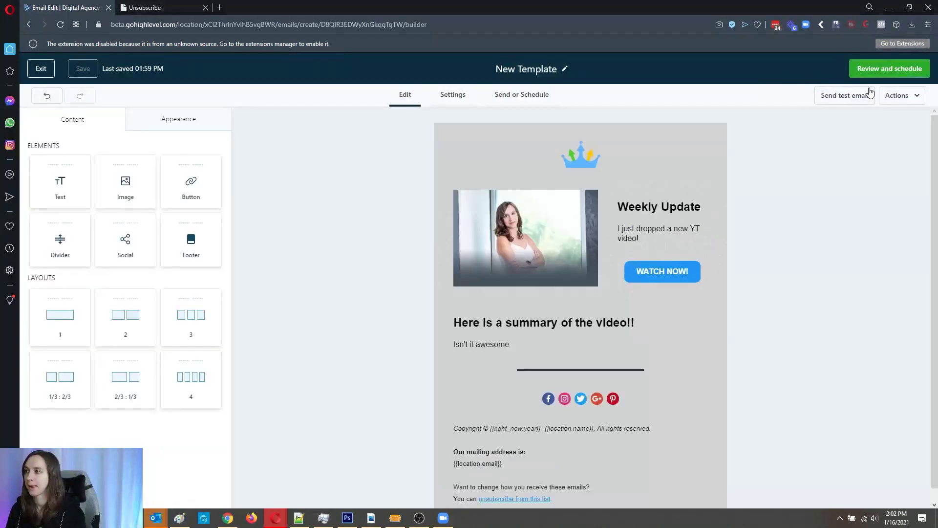
- Preview the email in the desktop, tablet and phone layouts, then return to the builder
{"action": "left_click", "coordinate": [900, 96]}
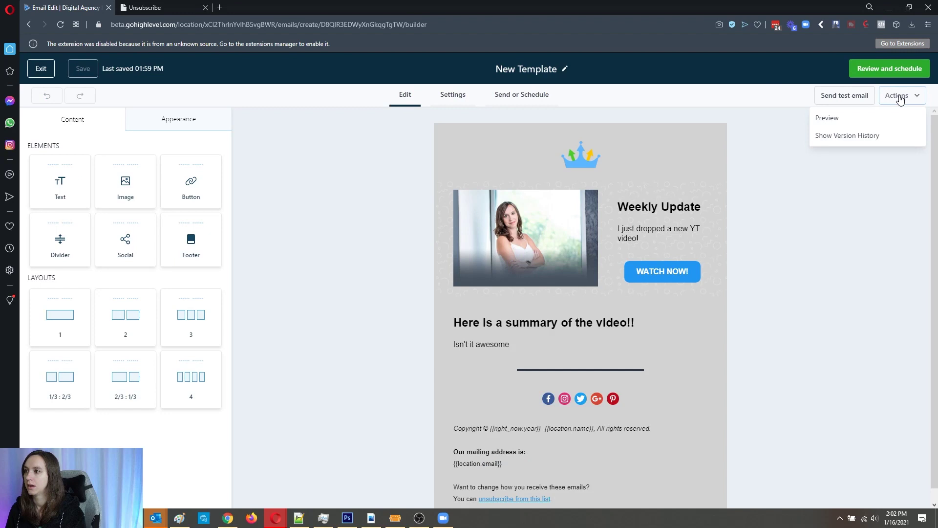
{"action": "left_click", "coordinate": [855, 121]}
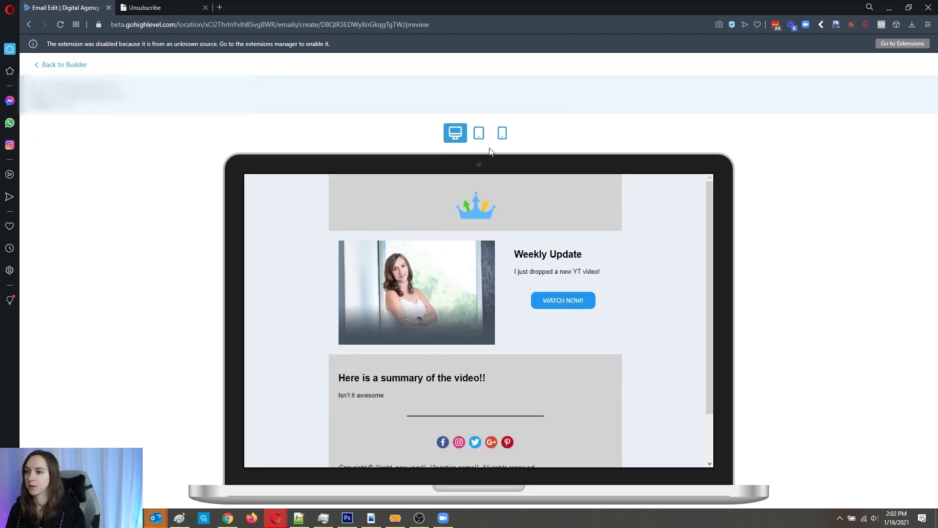
{"action": "left_click", "coordinate": [479, 139]}
{"action": "left_click", "coordinate": [503, 134]}
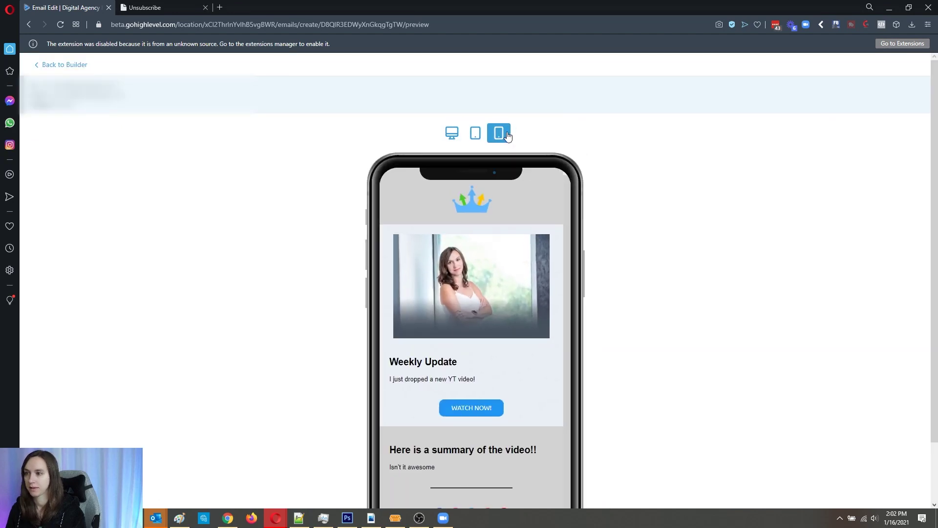
{"action": "left_click", "coordinate": [64, 65]}
- Exit the builder, check the scheduled, sent and archived email lists, and return to all emails
{"action": "left_click", "coordinate": [40, 69]}
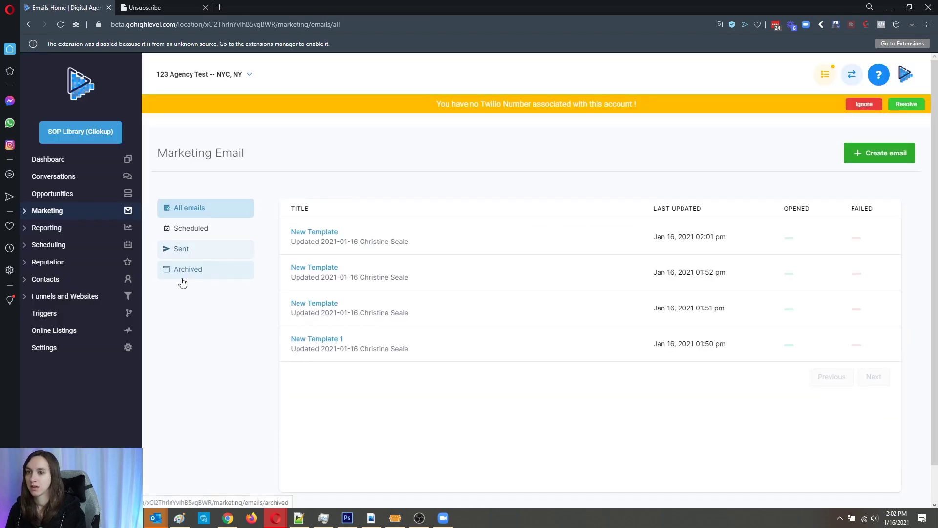
{"action": "left_click", "coordinate": [193, 238]}
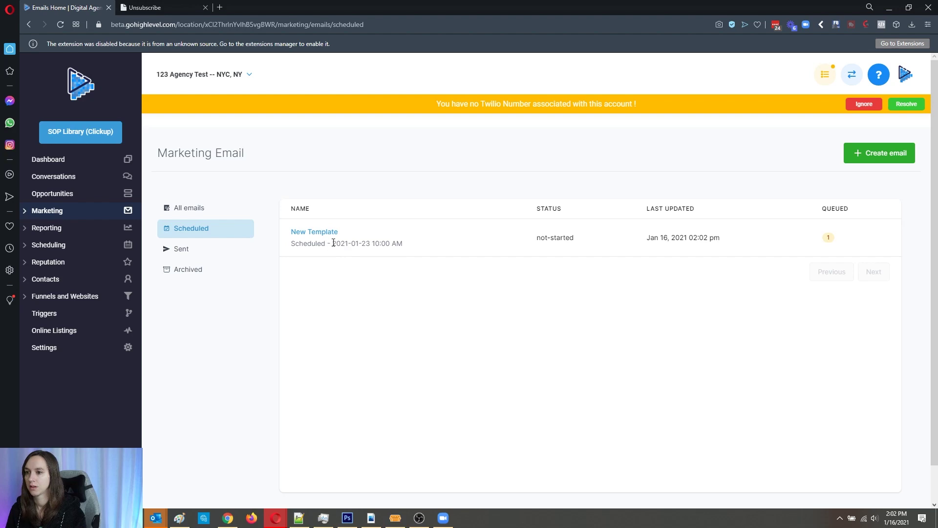
{"action": "left_click", "coordinate": [193, 258]}
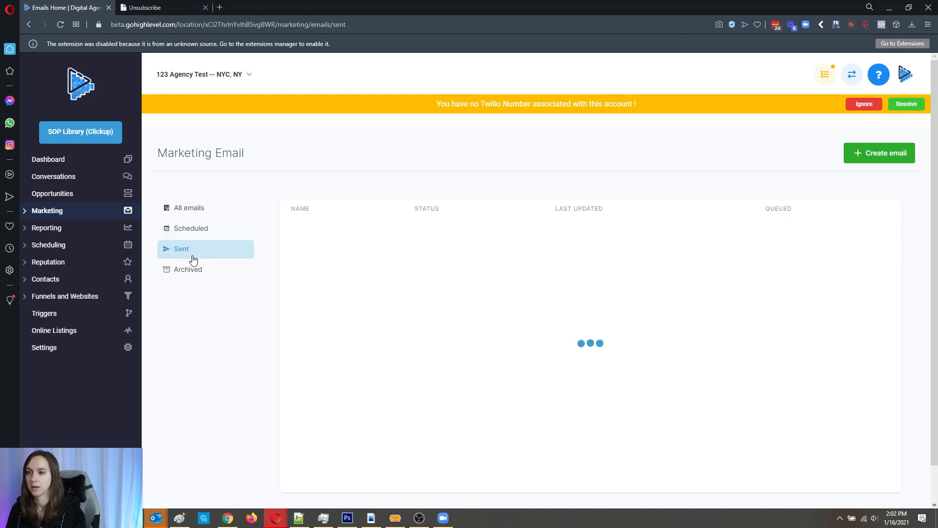
{"action": "left_click", "coordinate": [195, 268]}
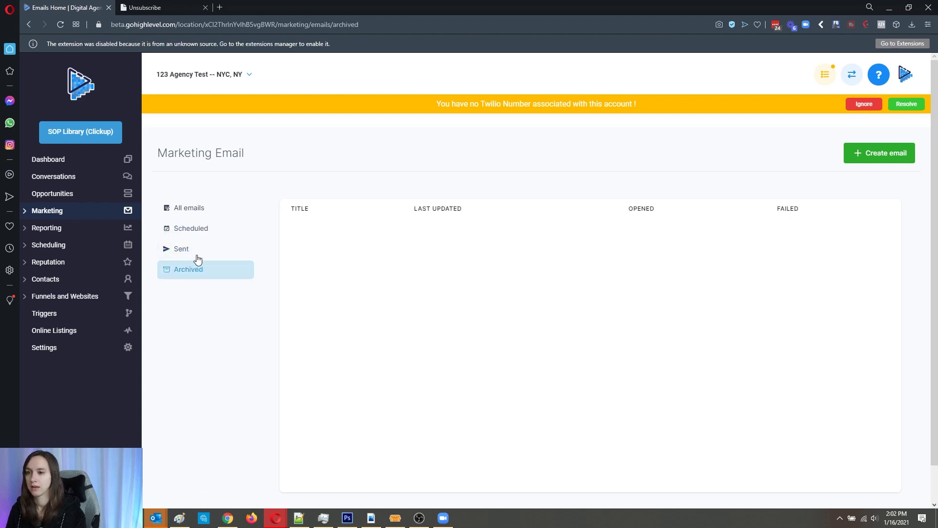
{"action": "left_click", "coordinate": [210, 210]}
{"action": "left_click", "coordinate": [621, 237]}
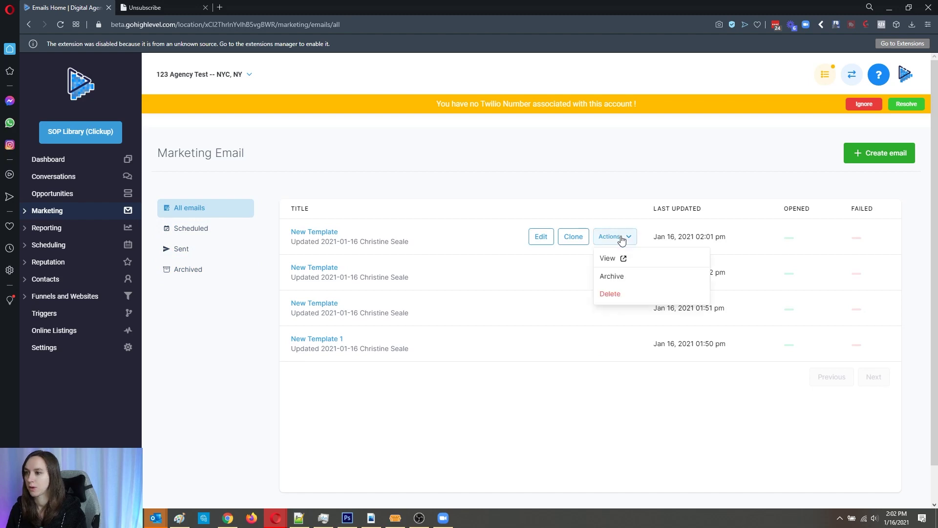
{"action": "left_click", "coordinate": [615, 277]}
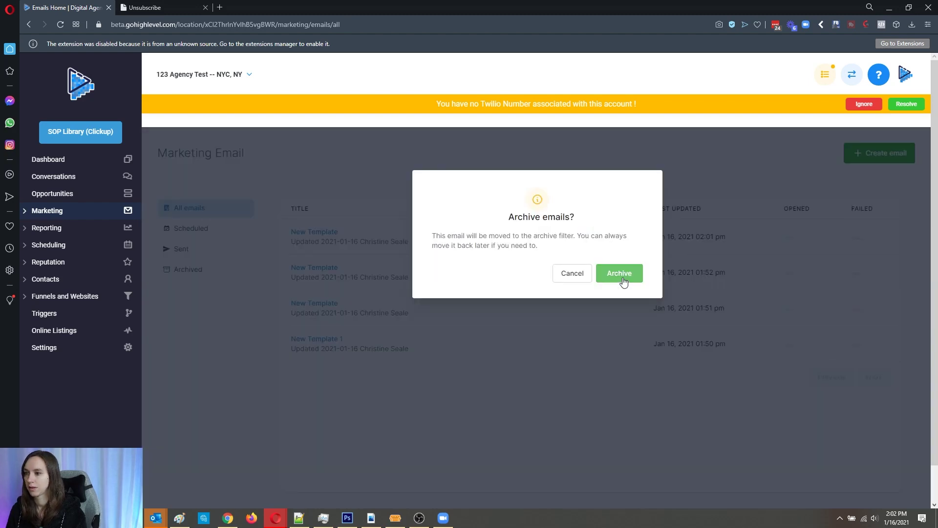
{"action": "left_click", "coordinate": [586, 280]}
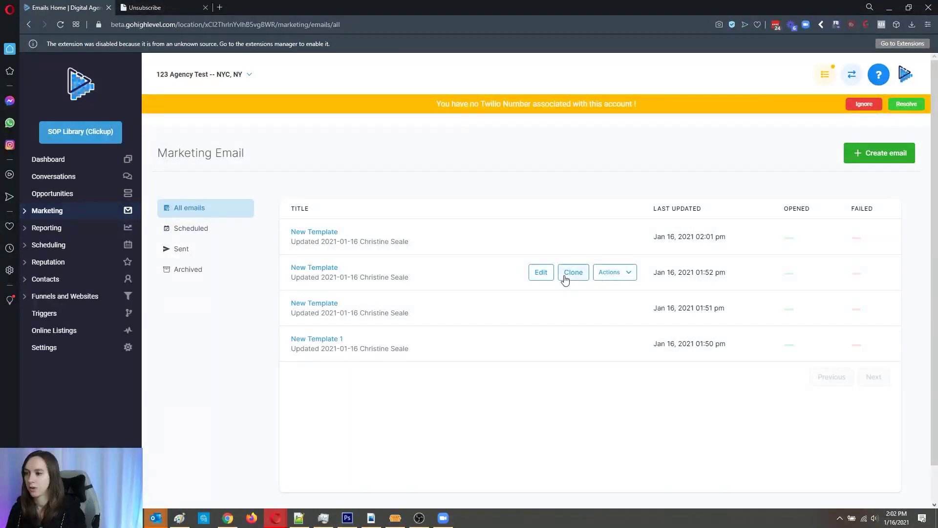
- Open the additional actions for the second email in the list
{"action": "left_click", "coordinate": [612, 274]}
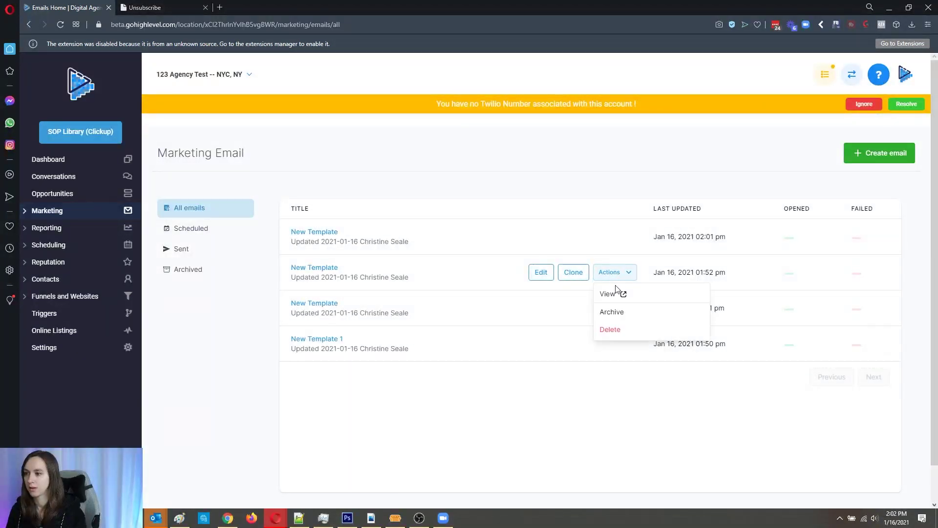